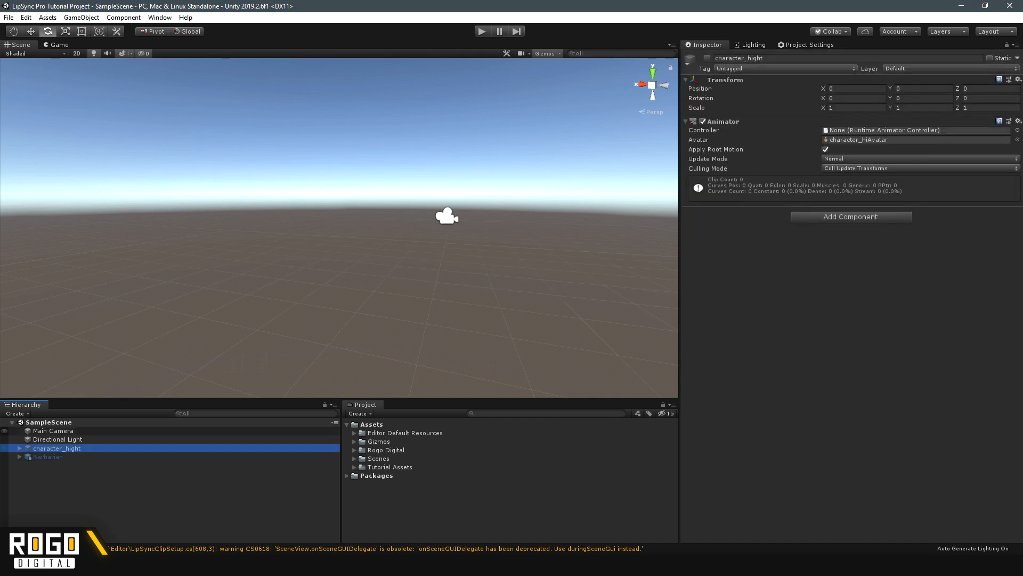
Step: Activate the character_hight object, frame its upper body in the scene view and check its child objects
left_click(707, 58)
right_click_drag(341, 213, 339, 189)
key("w")
key("s")
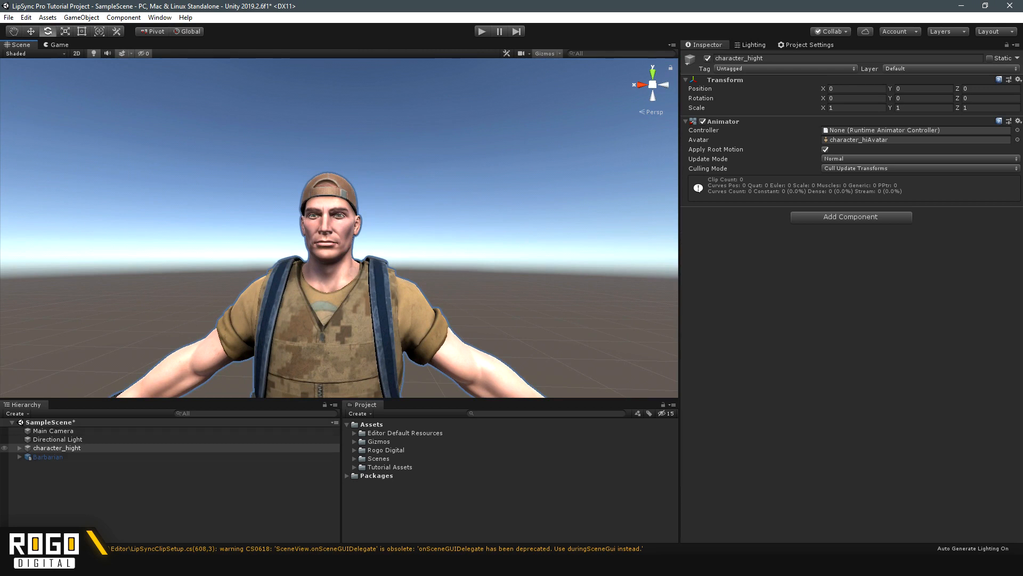
left_click(20, 448)
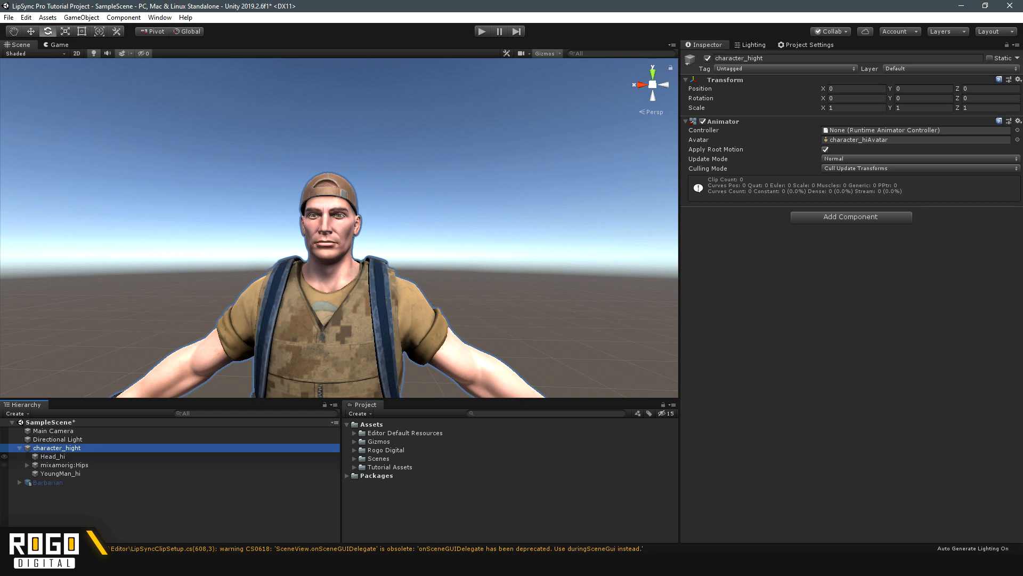
left_click(20, 448)
Step: Add a LipSync Pro component to character_hight
left_click(851, 216)
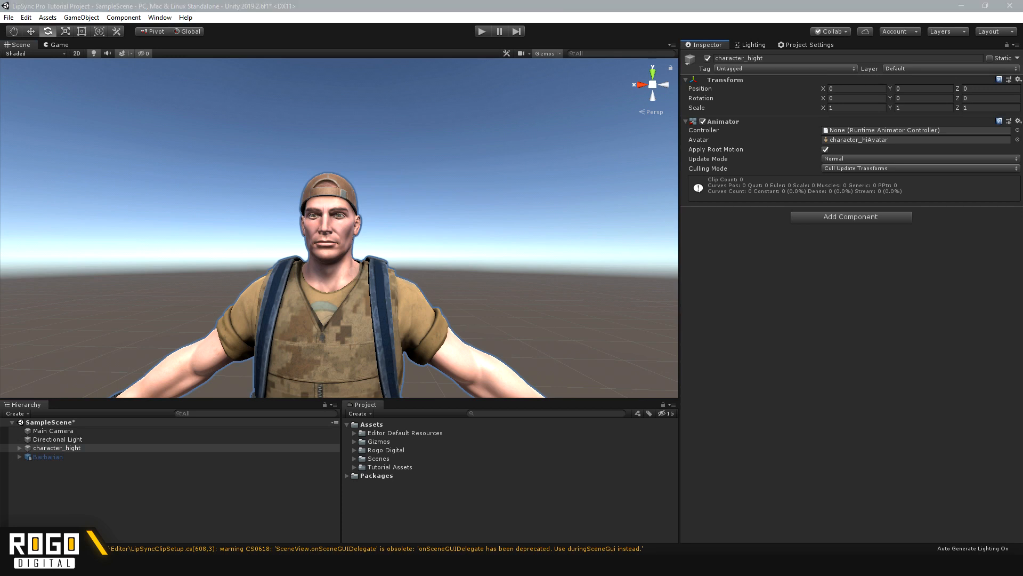
key("BackSpace")
type("Lip")
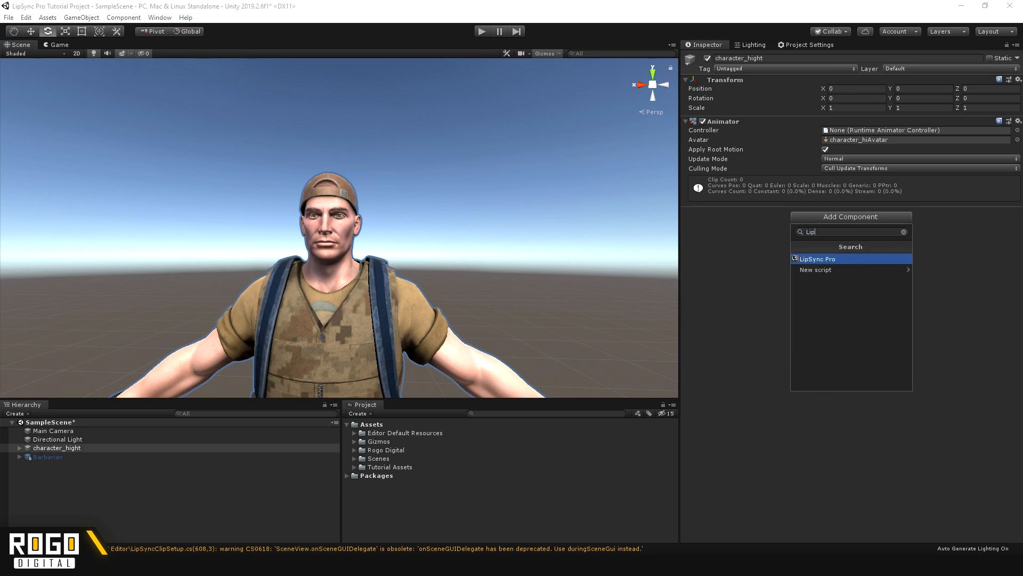
key("Down")
key("Up")
key("Return")
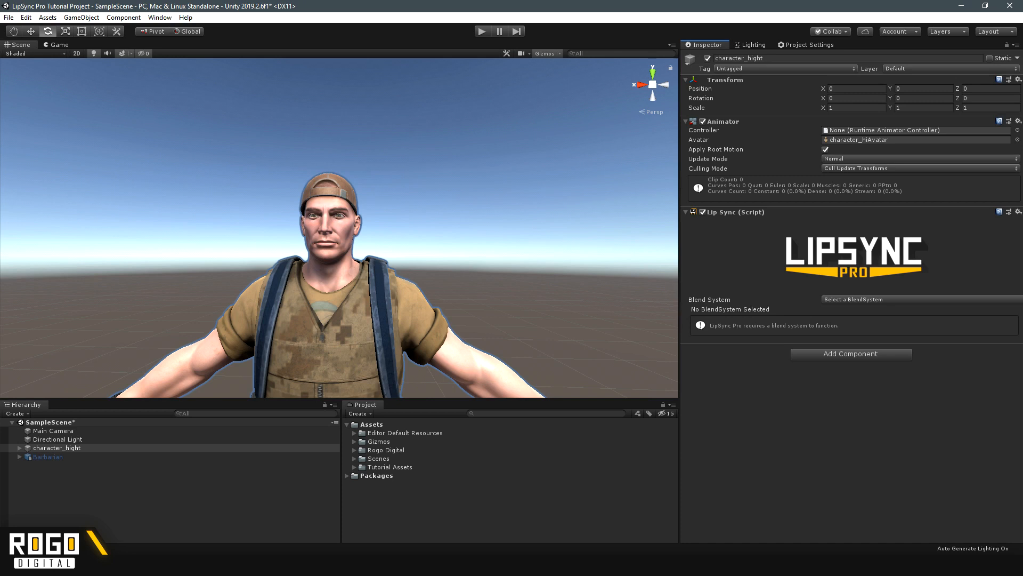
Step: Set the Lip Sync blend system to Blendshape Blend System with Head_hi as the character mesh, and continue to the full component settings
left_click(895, 300)
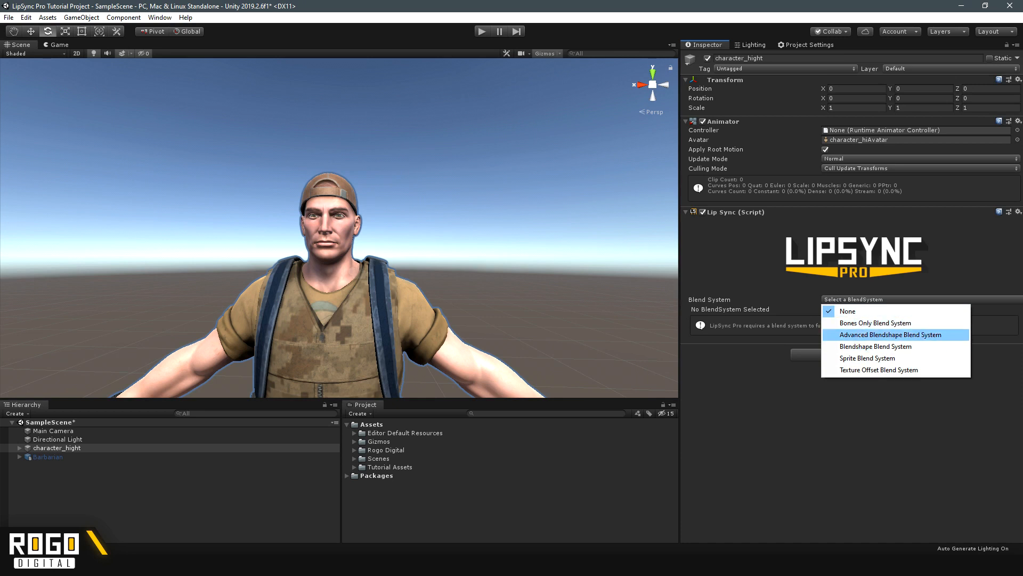
left_click(895, 346)
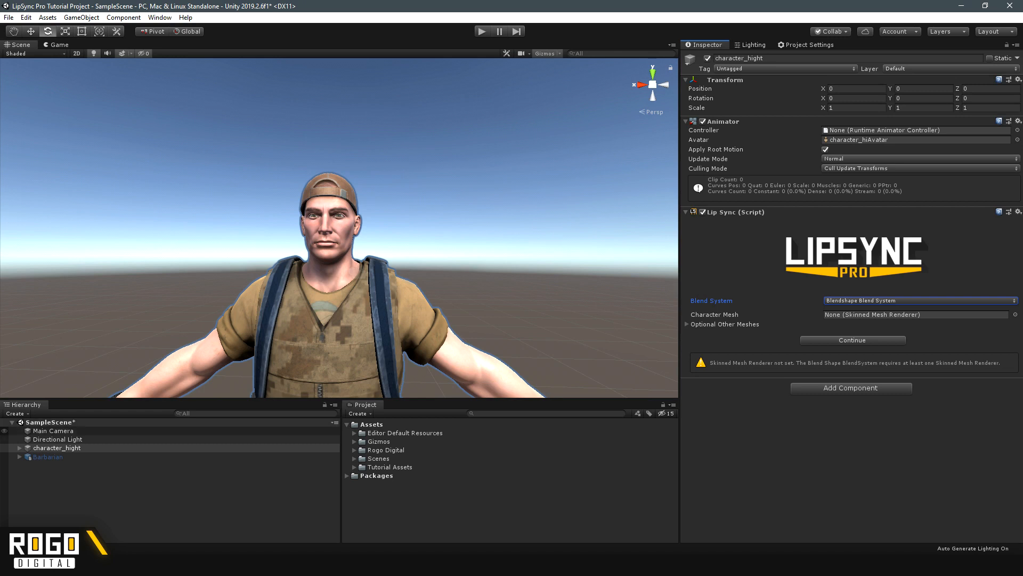
left_click(20, 448)
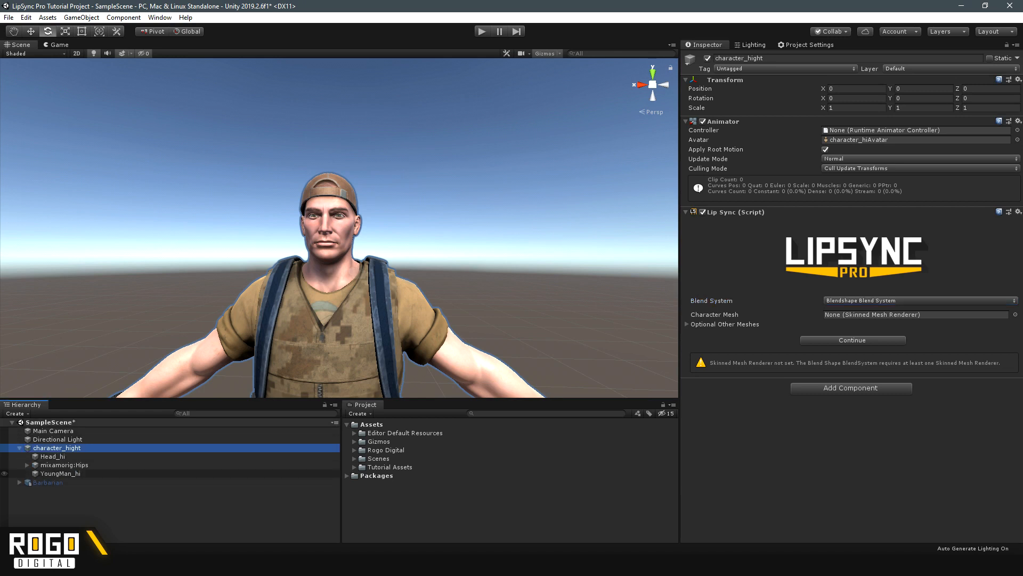
left_click_drag(53, 457, 874, 315)
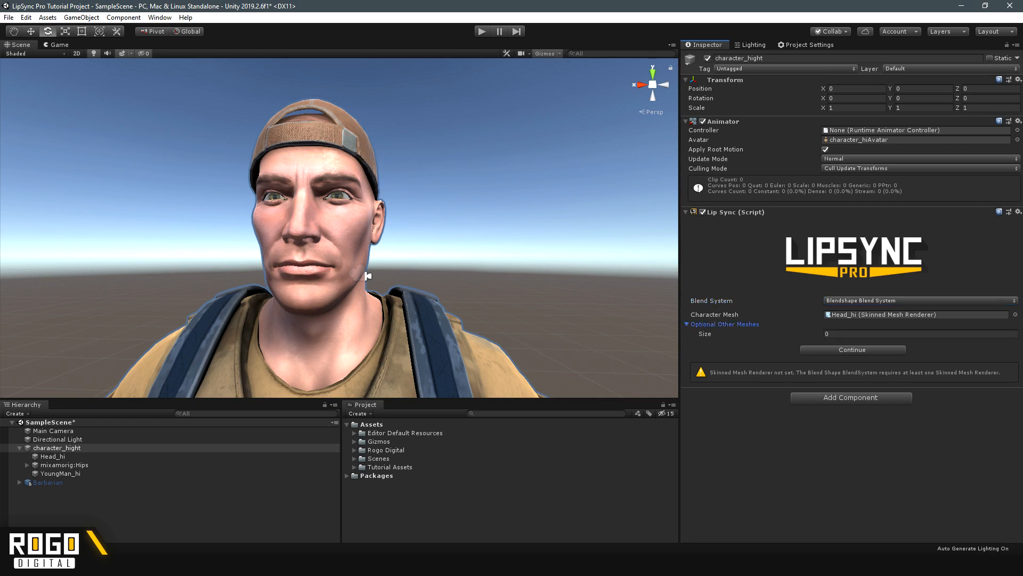
key("Left")
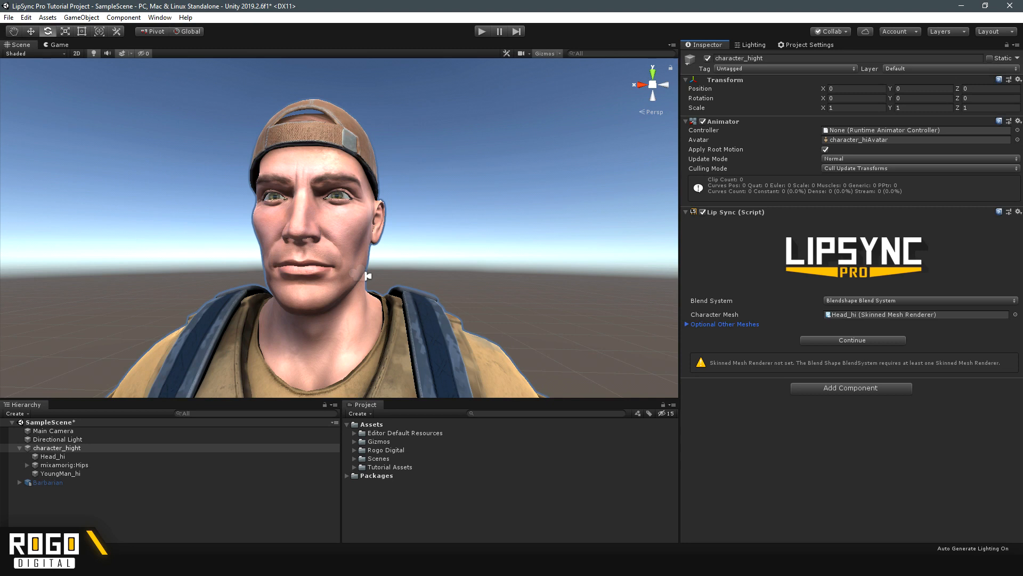
left_click(853, 340)
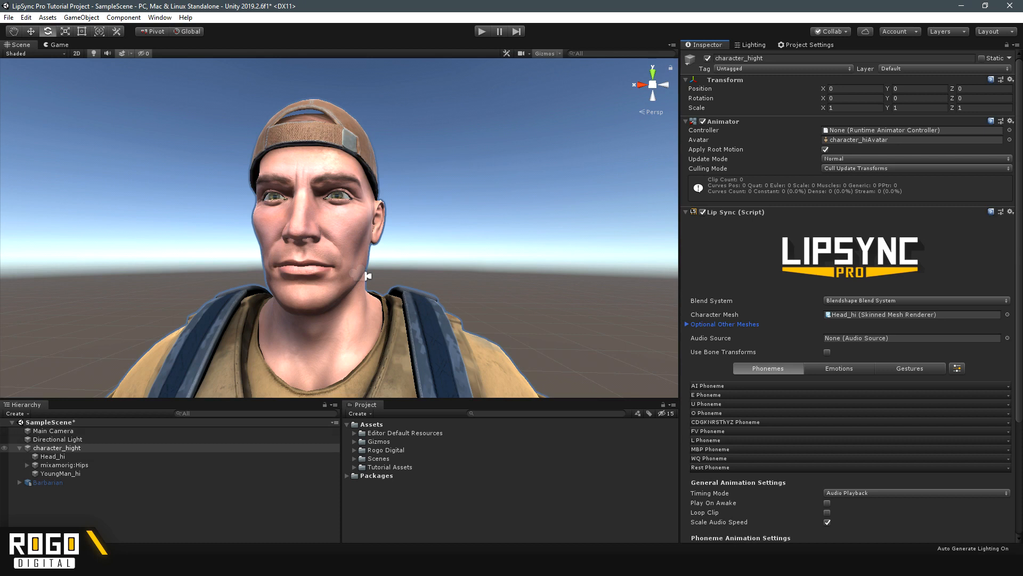
Step: Create an empty child object under character_hight and name it Voice Source
right_click(73, 448)
left_click(109, 346)
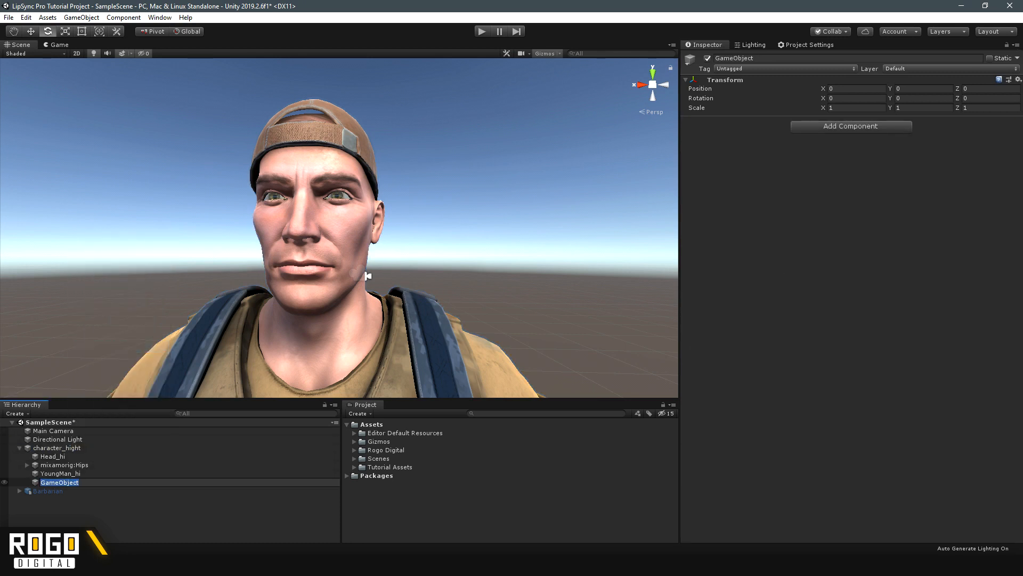
type("Voice Source")
key("Return")
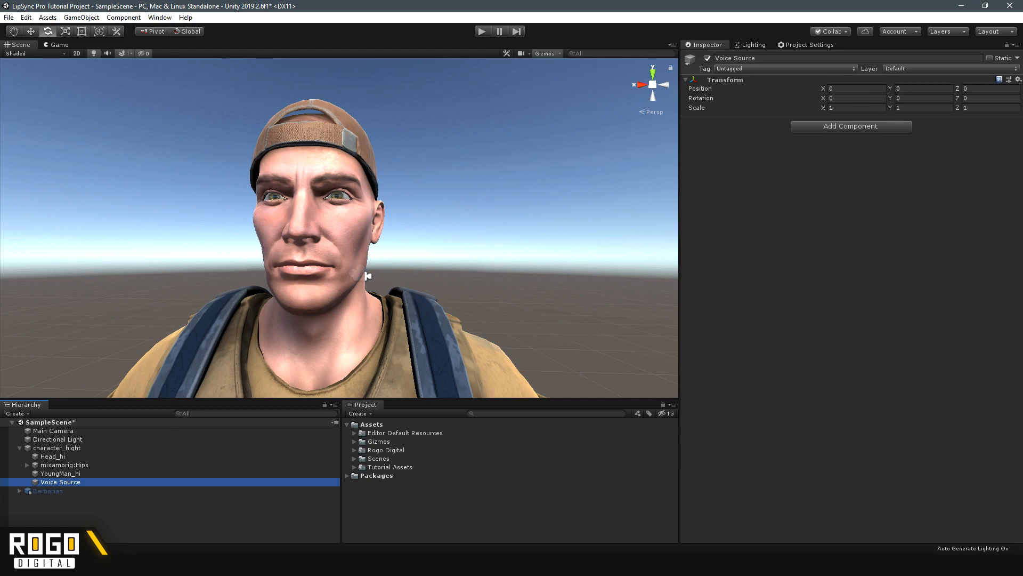
Step: Add an Audio Source component to Voice Source and set its Spatial Blend to 1 for fully 3D sound
key("ctrl+shift+a")
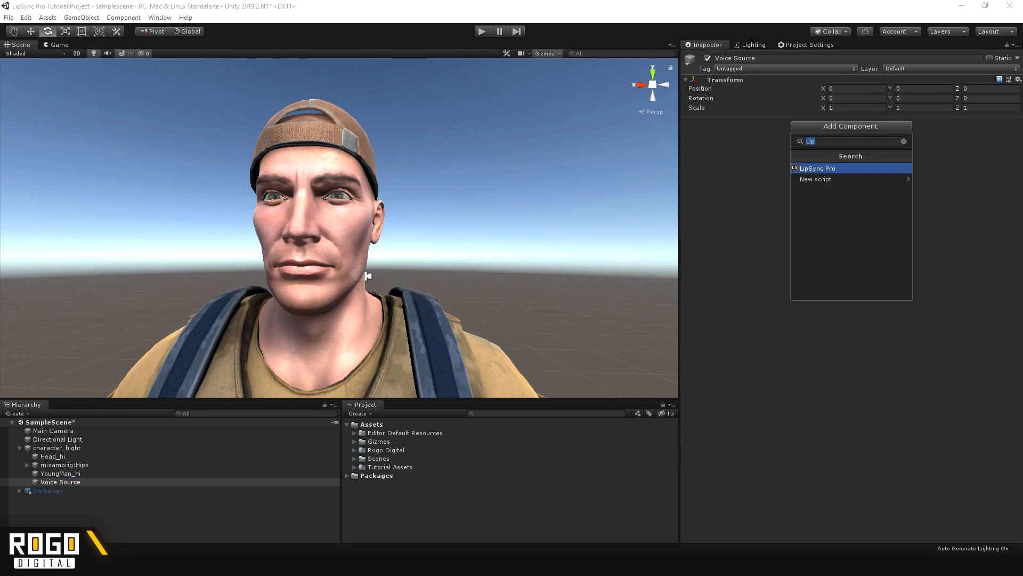
type("Audio")
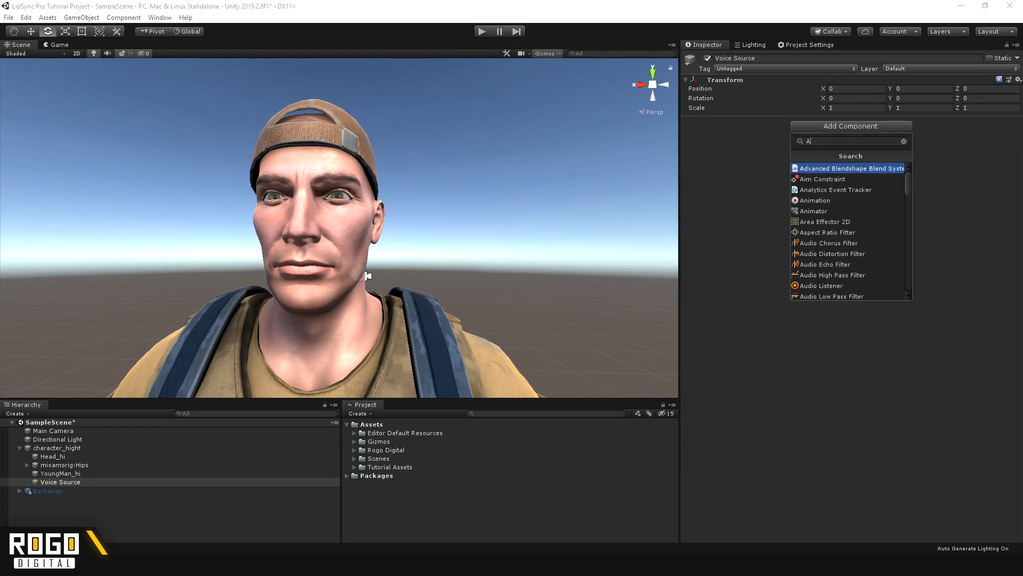
key("Down")
key("Down")
key("Down")
key("Down")
key("Down")
key("Down")
key("Down")
key("Down")
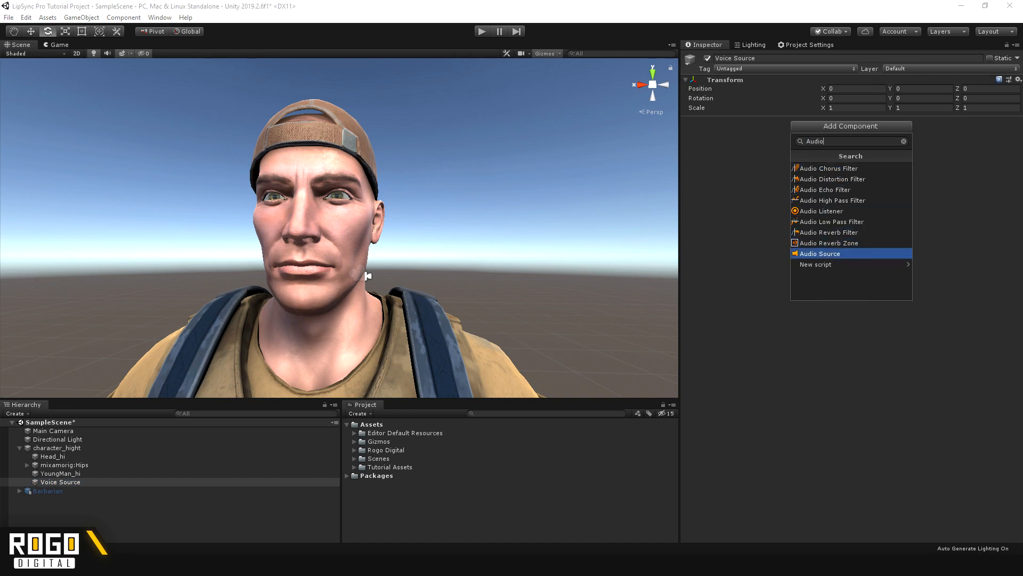
key("Return")
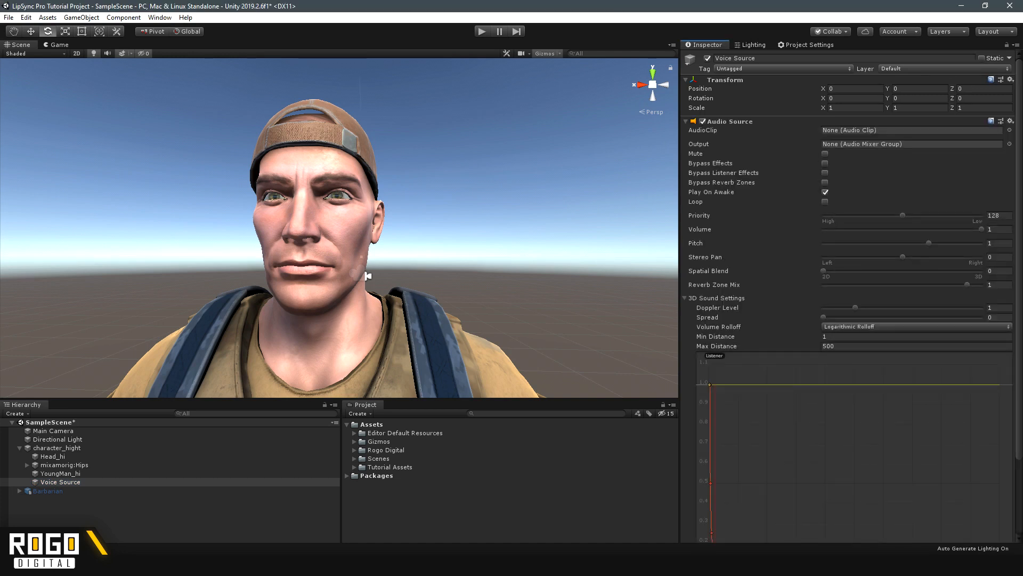
left_click_drag(823, 270, 982, 270)
left_click(715, 298)
Step: Move Voice Source up to the character's mouth, at about Y 1.587 and Z 0.059
left_click_drag(384, 213, 235, 261, "alt")
scroll(339, 228, "down", 6)
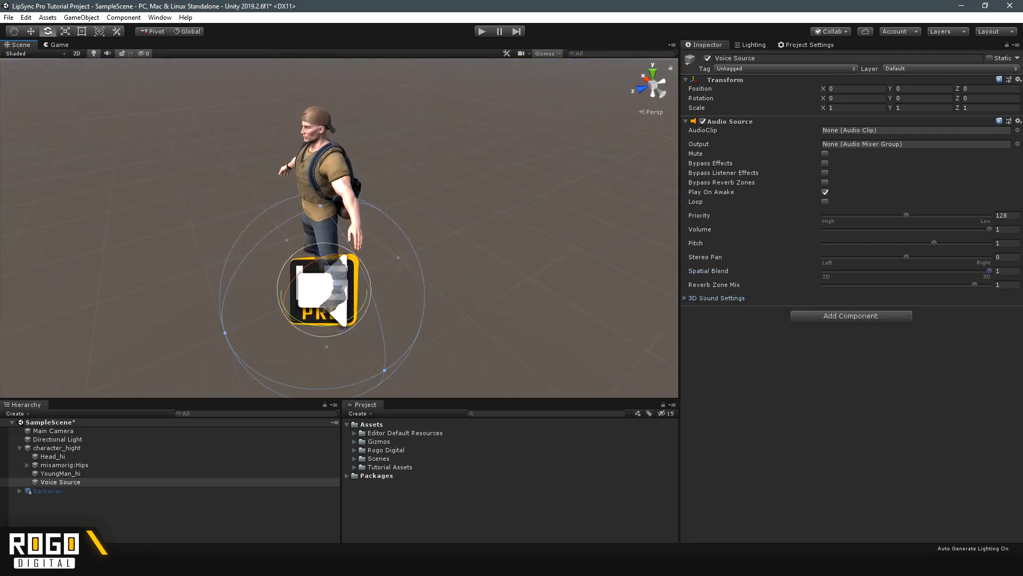
key("w")
left_click_drag(322, 259, 319, 109)
key("w")
right_click_drag(319, 109, 317, 56)
key("s")
left_click_drag(349, 214, 242, 149)
left_click_drag(336, 207, 629, 206)
scroll(648, 217, "down", 3)
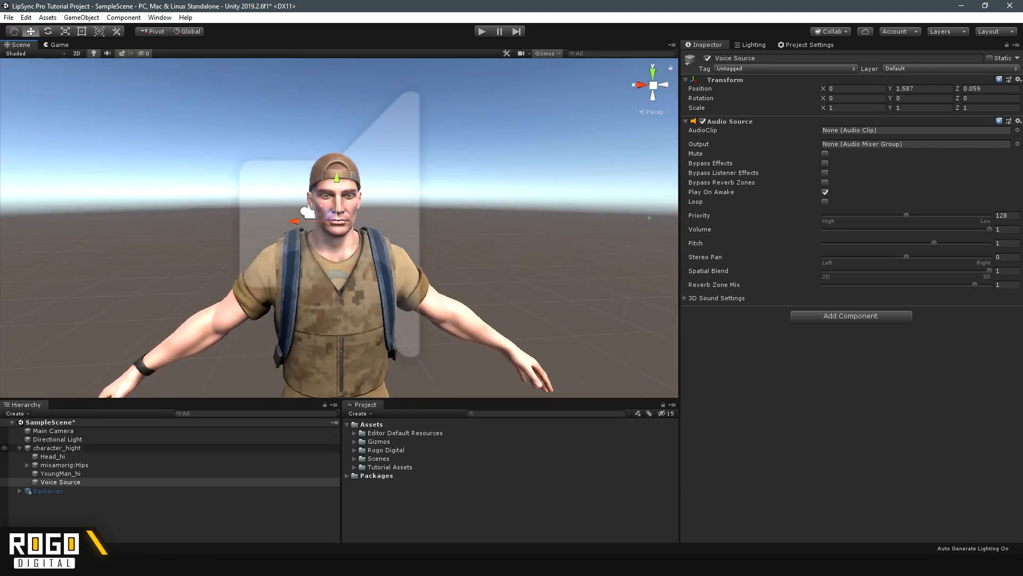
Step: Assign Voice Source as the audio source of the Lip Sync component on character_hight
left_click_drag(356, 206, 356, 192, "alt")
scroll(356, 191, "up", 6)
left_click(57, 448)
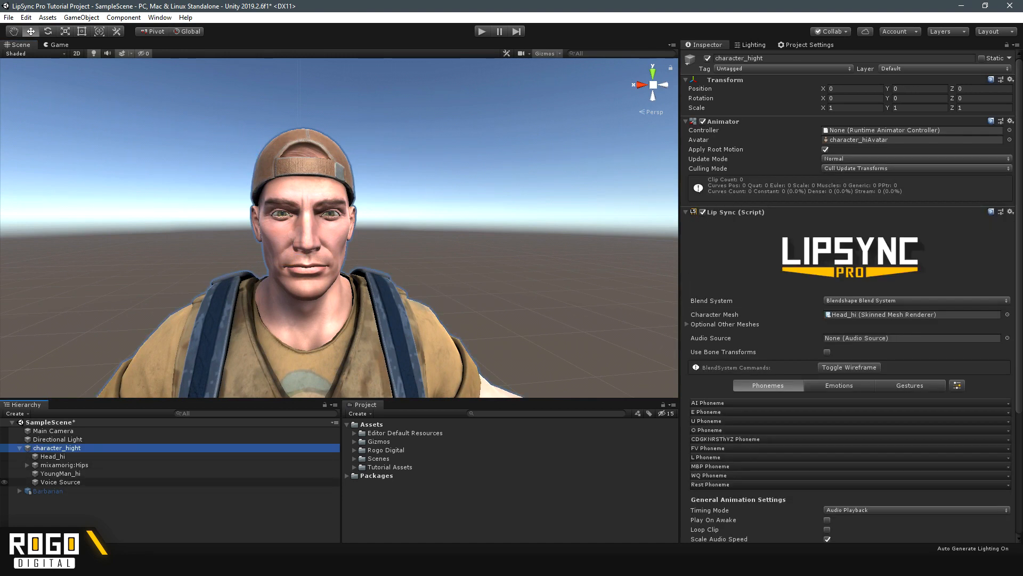
left_click_drag(60, 481, 874, 339)
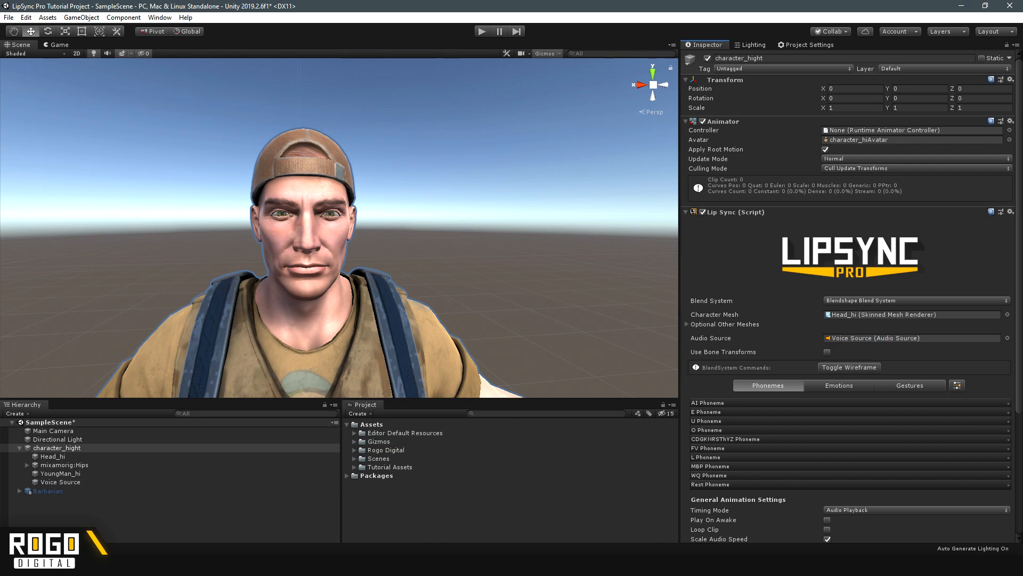
Step: Examine the Lip Sync component's emotion and gesture settings and its available presets, including those for Adobe (Mixamo) Fuse
scroll(850, 293, "down", 3)
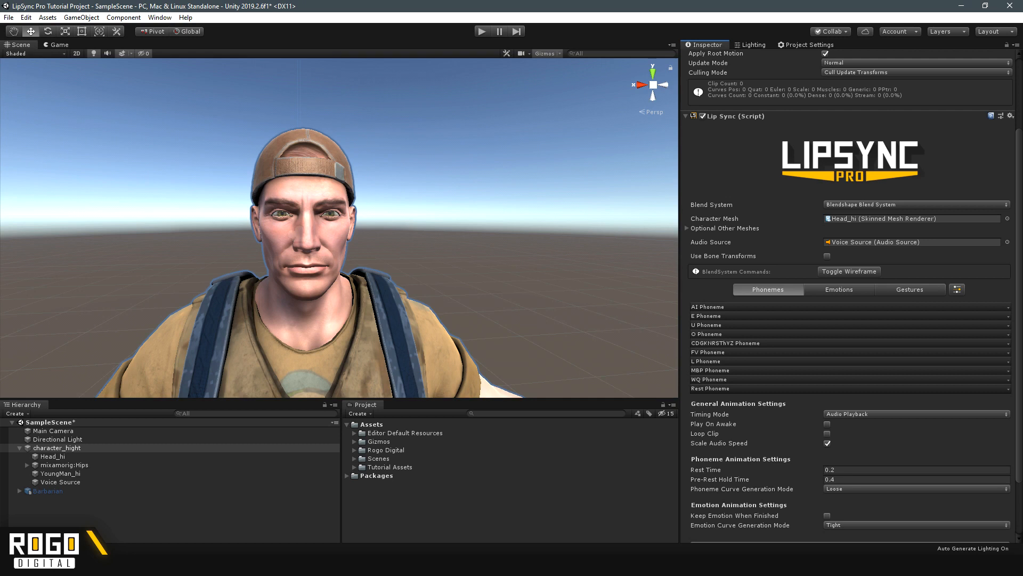
left_click(840, 289)
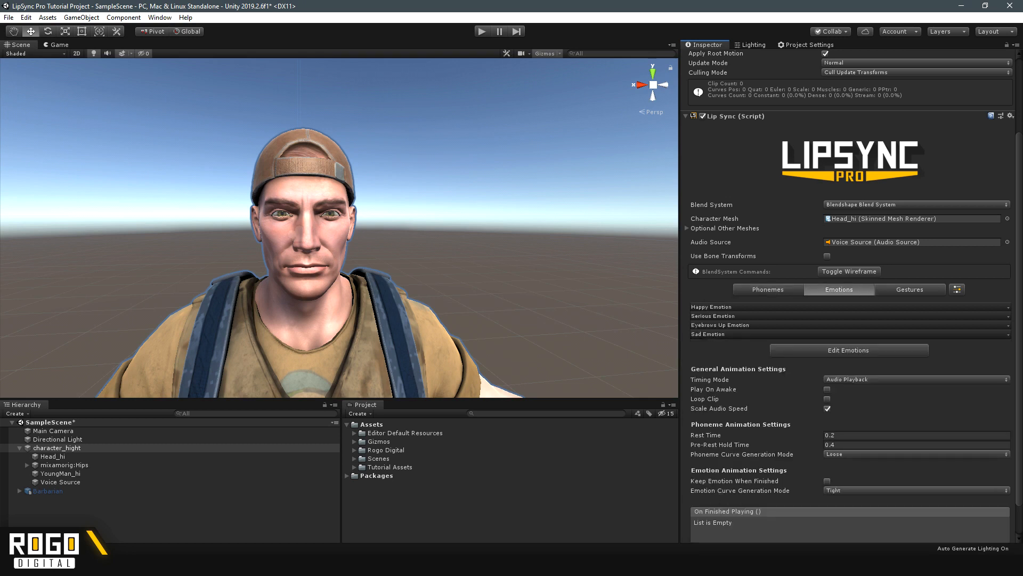
left_click(909, 289)
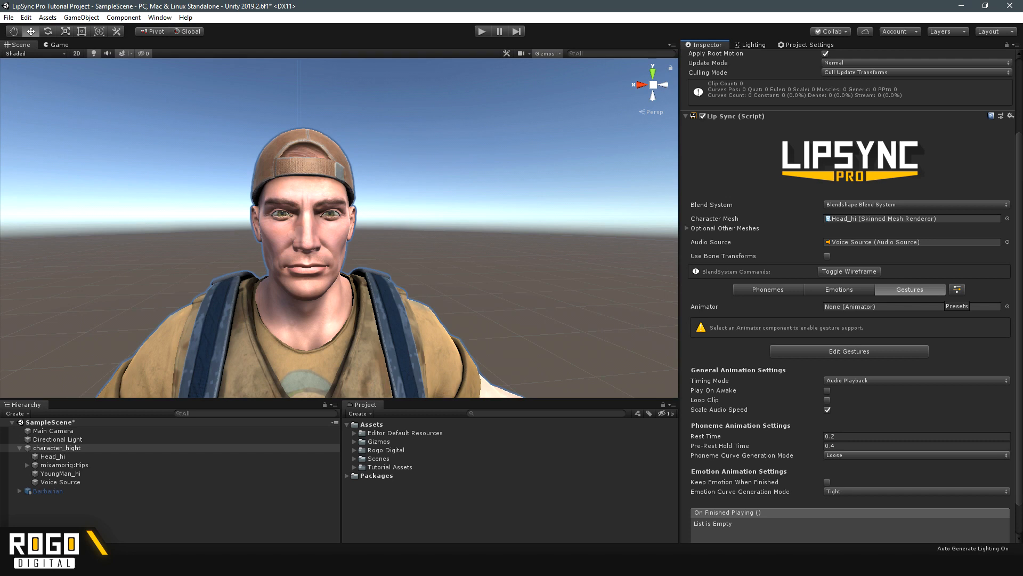
left_click(957, 289)
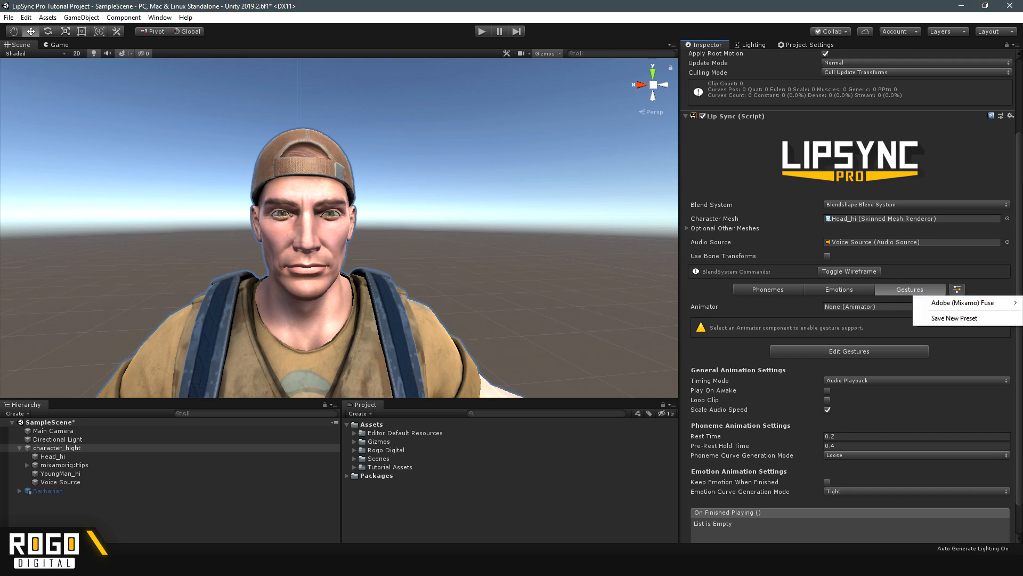
mouse_move(962, 302)
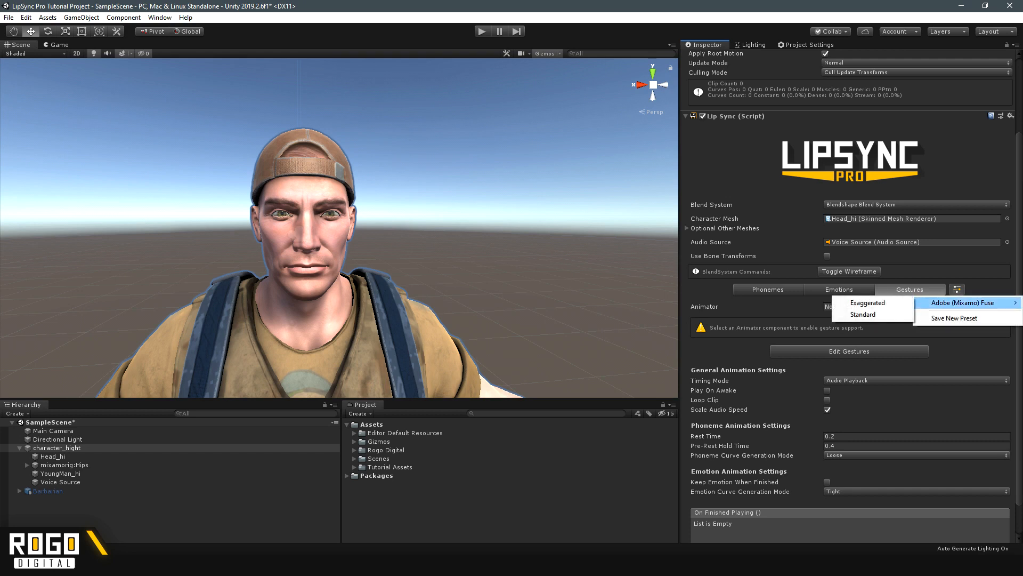
key("Escape")
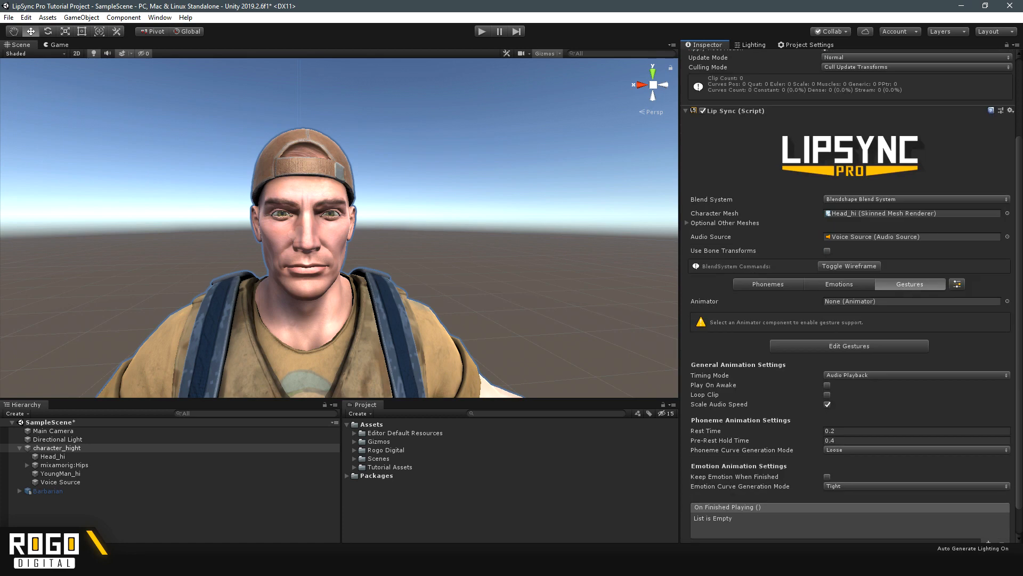
left_click(957, 284)
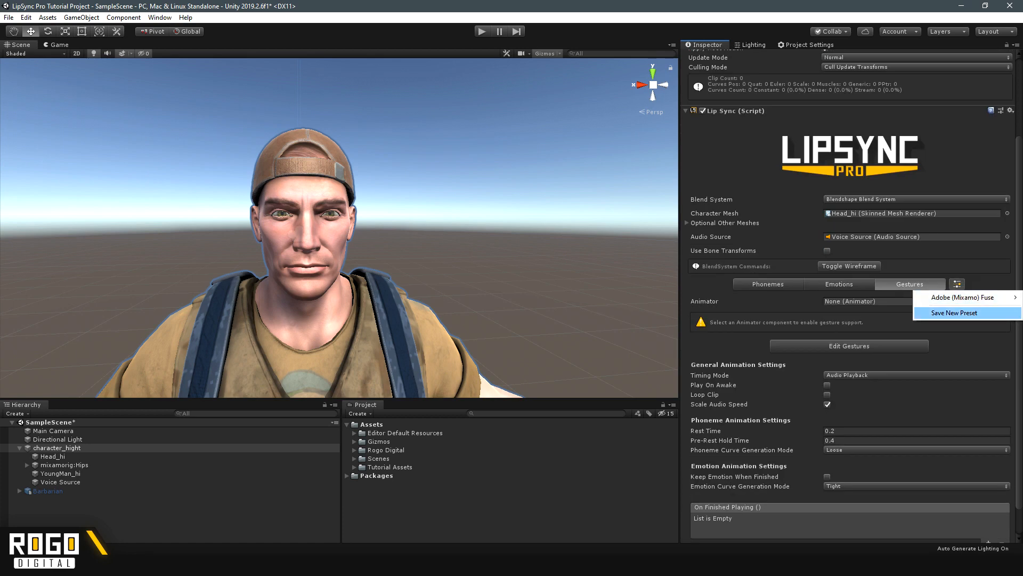
key("Escape")
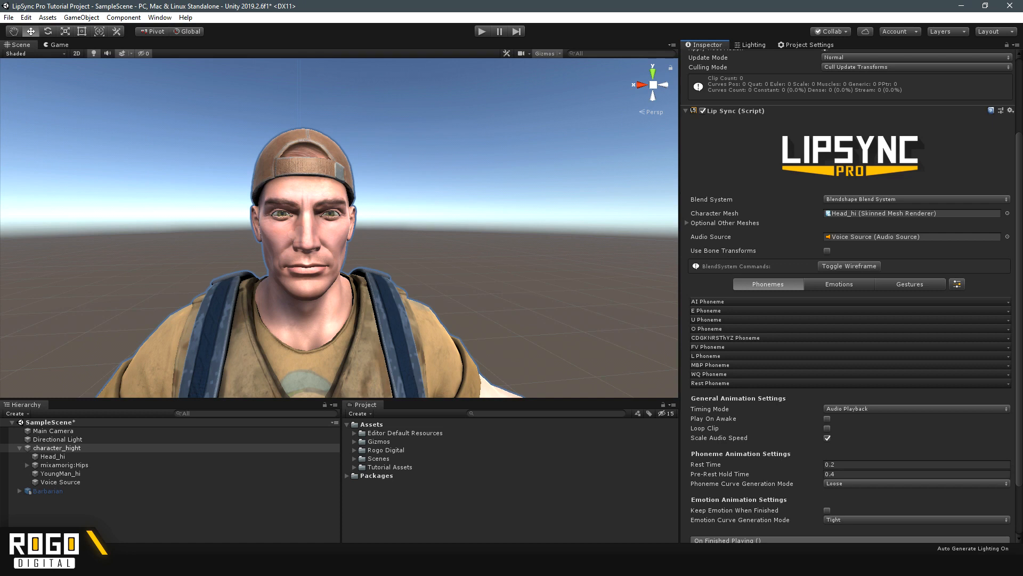
Step: Add a blend shape to the AI phoneme and review the available shapes, keeping MouthOpen (0) selected
left_click(849, 302)
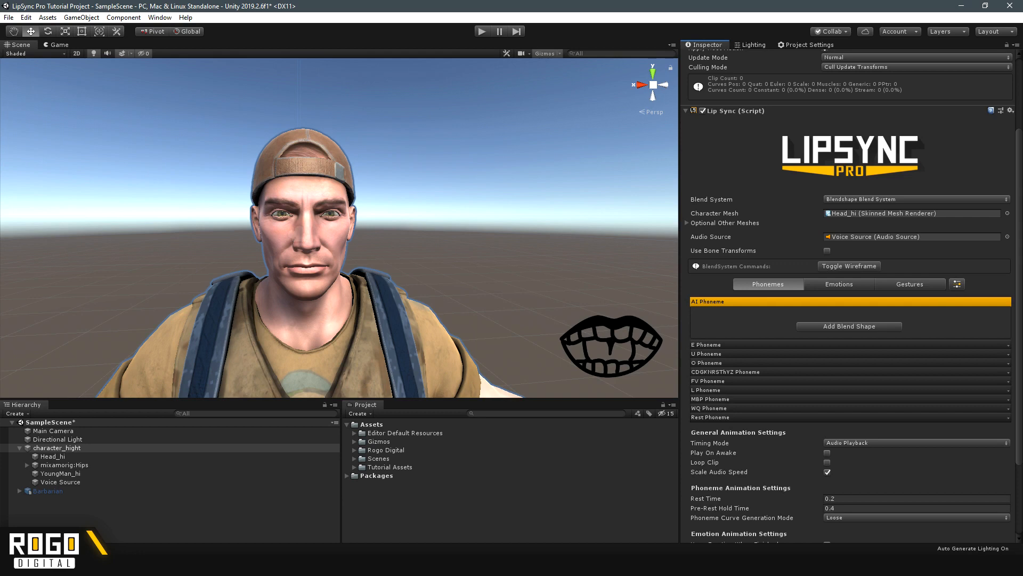
mouse_move(373, 229)
right_mouse_down()
mouse_move(354, 212)
mouse_move(356, 236)
right_mouse_up()
middle_click_drag(356, 236, 355, 202)
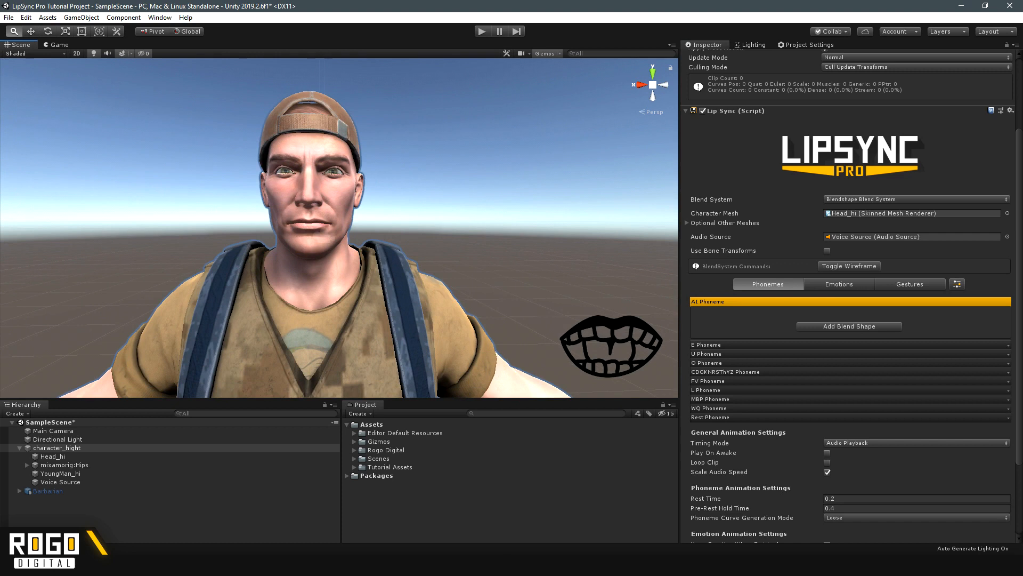
right_click_drag(356, 202, 360, 201)
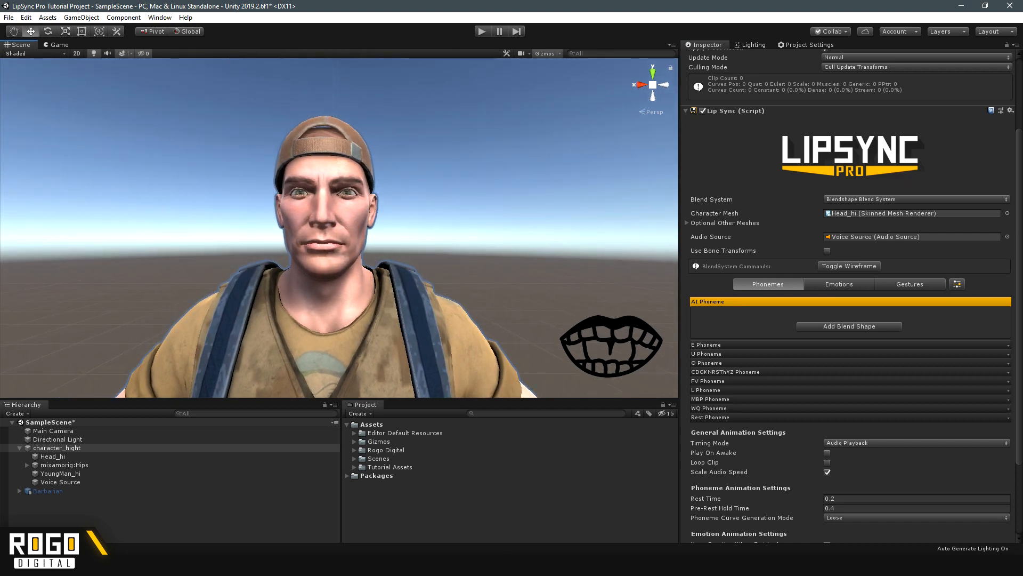
left_click(849, 326)
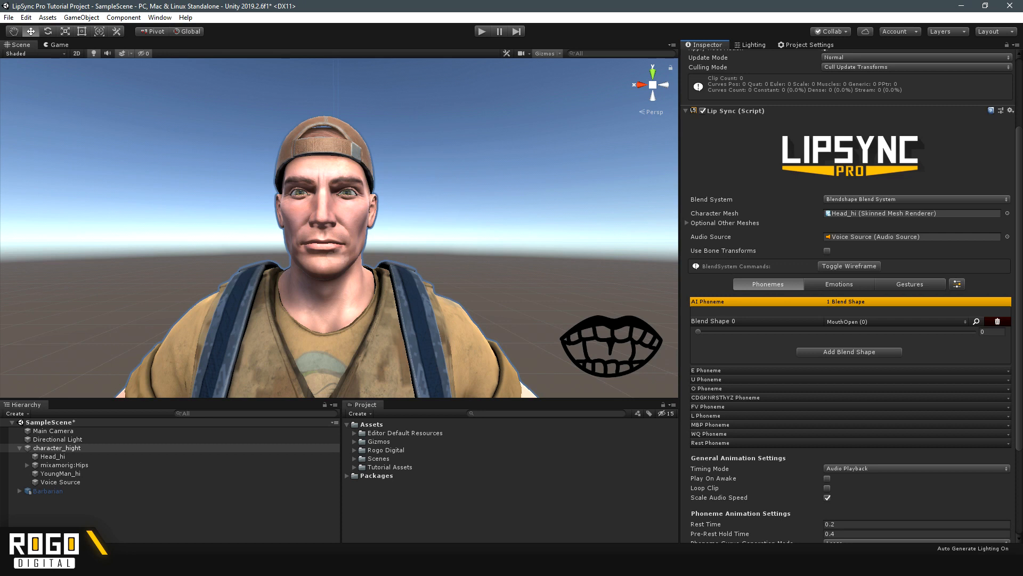
left_click(895, 322)
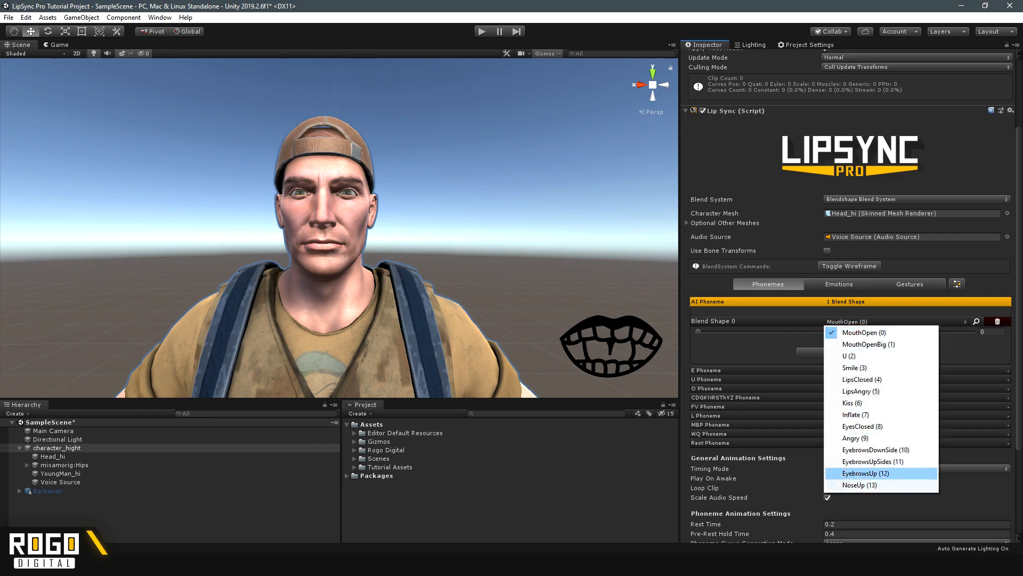
key("Escape")
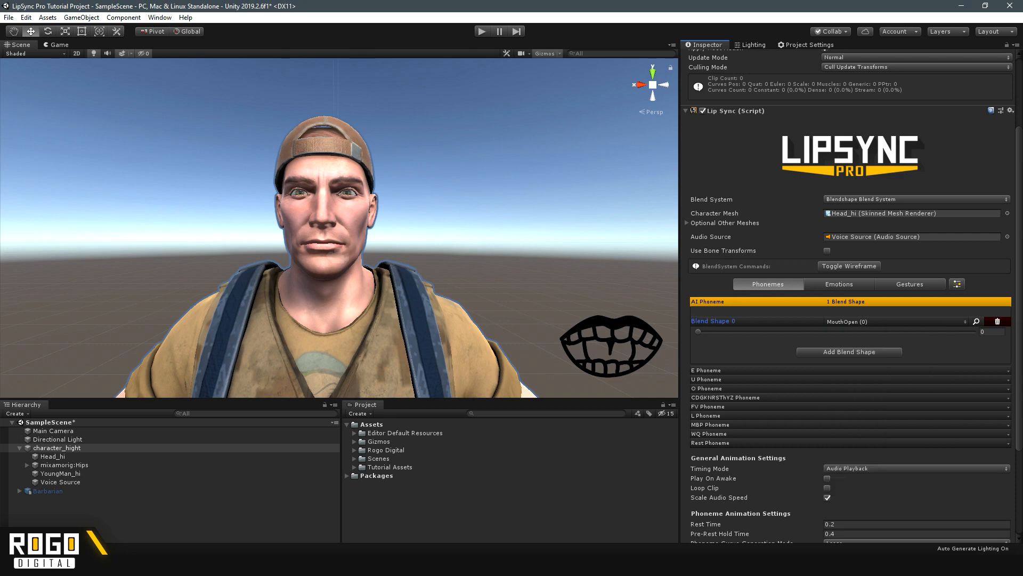
Step: Raise the AI phoneme's MouthOpen (0) blend shape to about 96.7 and close that phoneme
mouse_move(698, 331)
left_mouse_down()
mouse_move(970, 331)
mouse_move(698, 331)
left_mouse_up()
left_click_drag(698, 332, 965, 331)
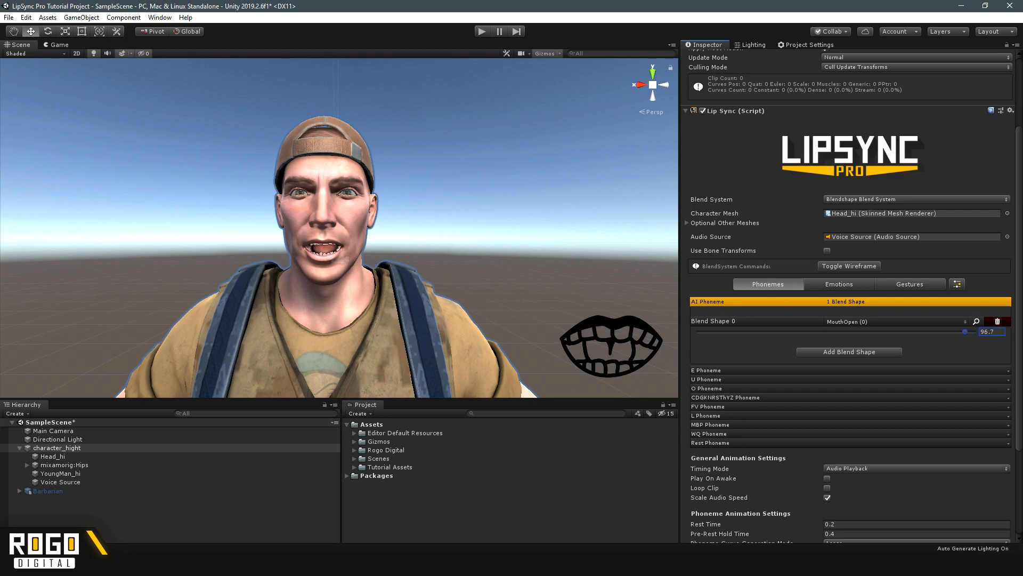
left_click(851, 302)
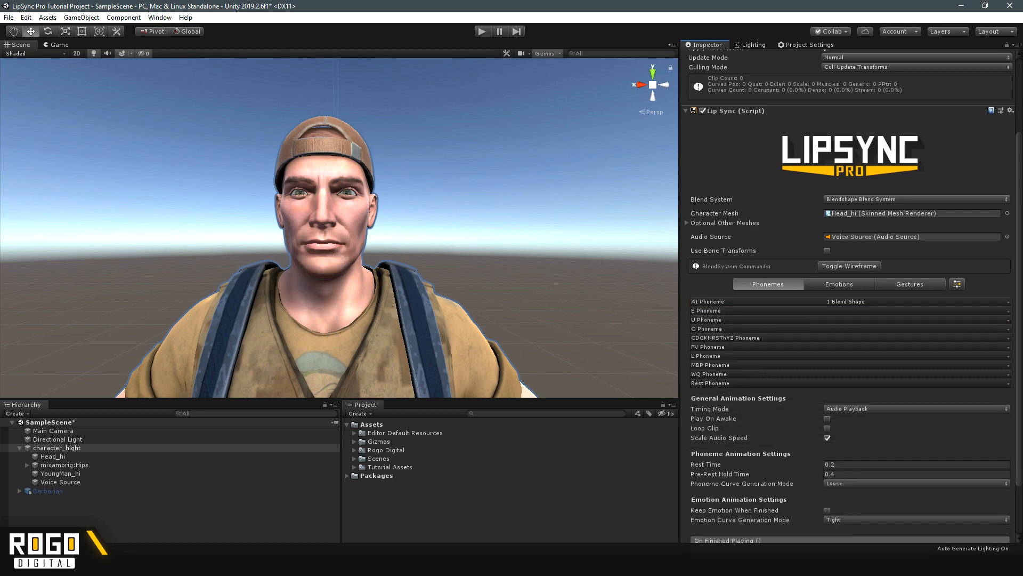
Step: Add the MouthOpen (0) blend shape to the E phoneme at about 44.2
left_click(850, 311)
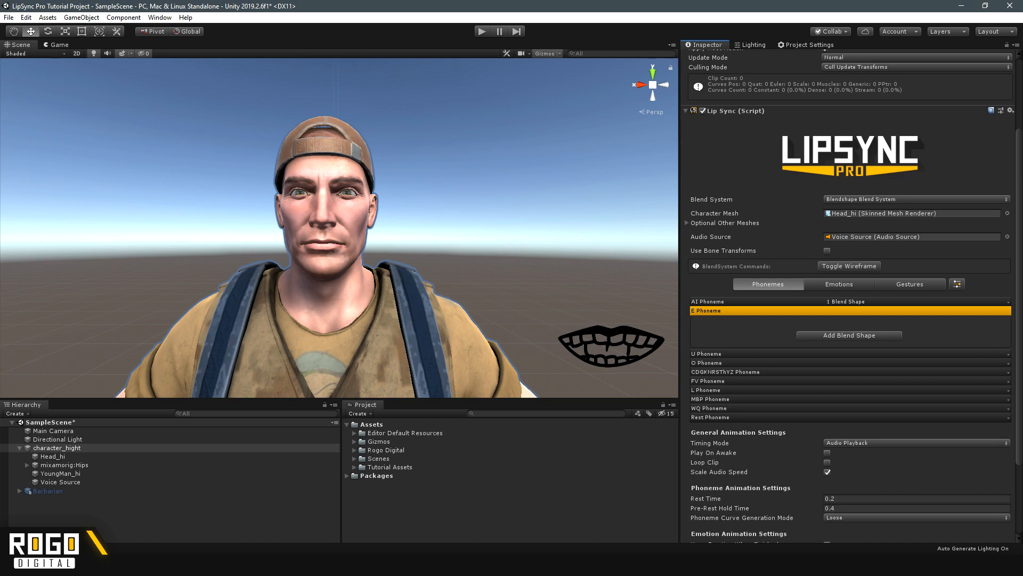
left_click(848, 335)
left_click(885, 330)
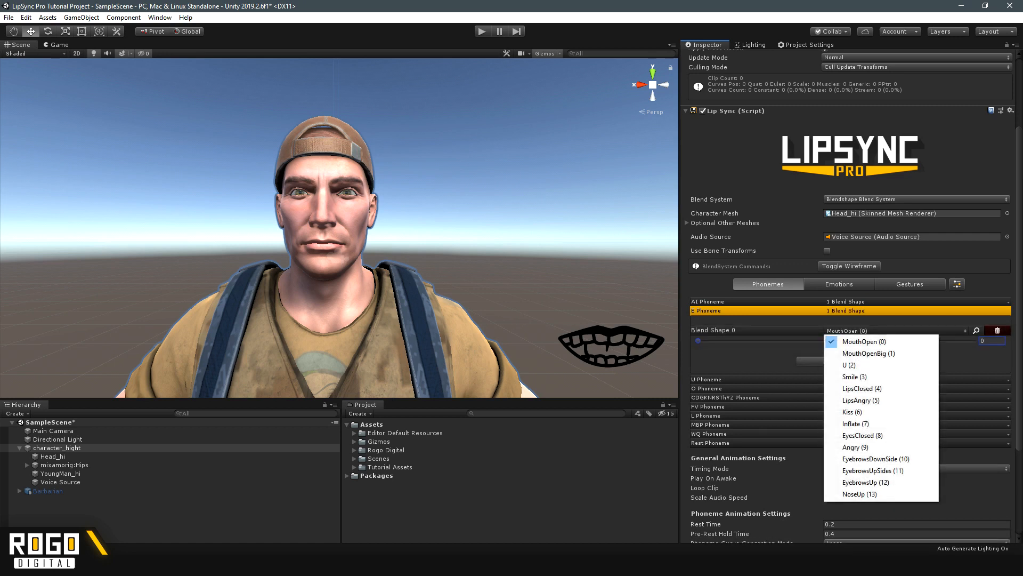
left_click(864, 342)
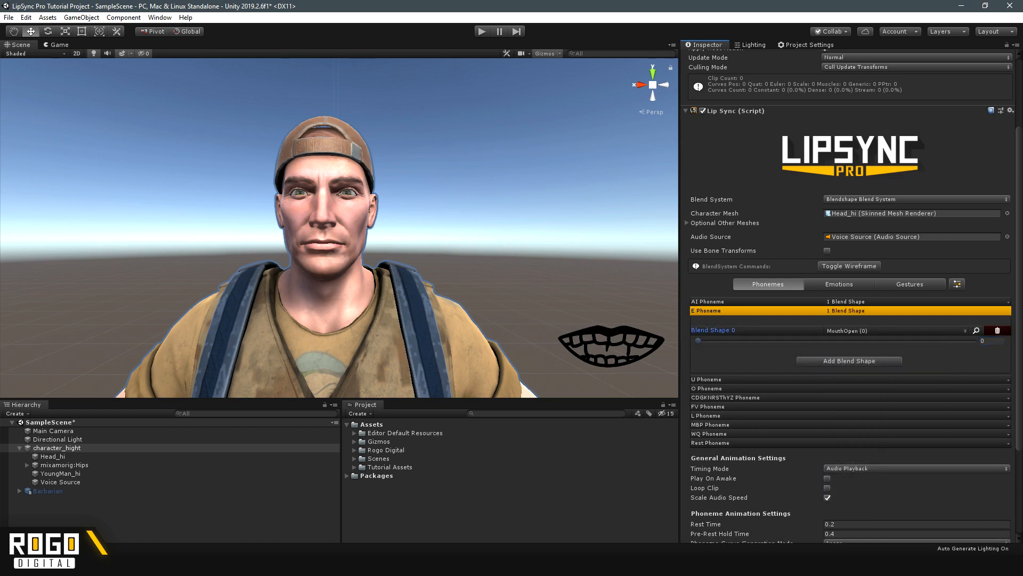
left_click_drag(698, 340, 820, 341)
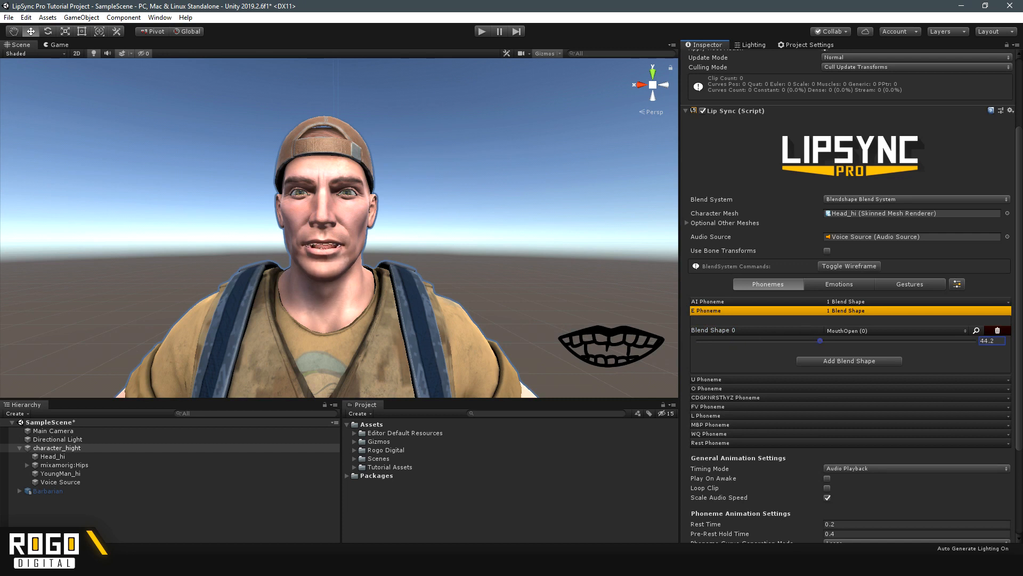
Step: Add Smile (3) as the E phoneme's second blend shape at about 27.8
left_click(849, 361)
left_click(895, 356)
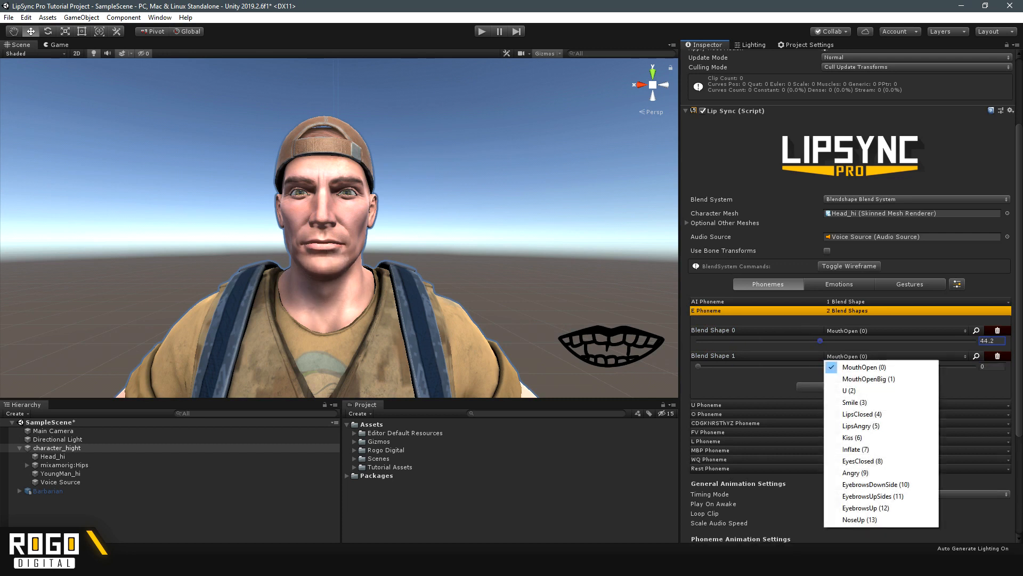
key("Escape")
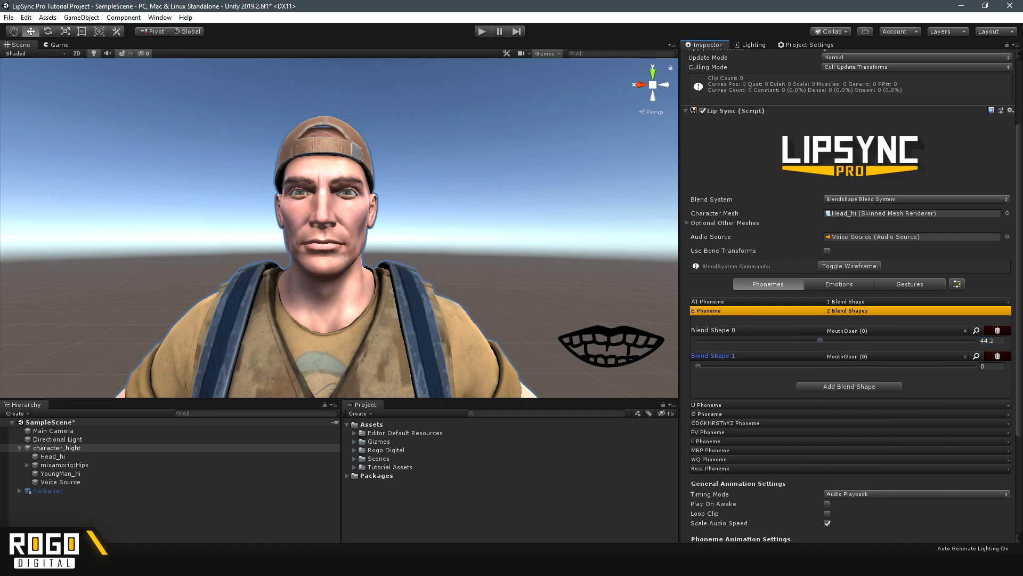
left_click(895, 356)
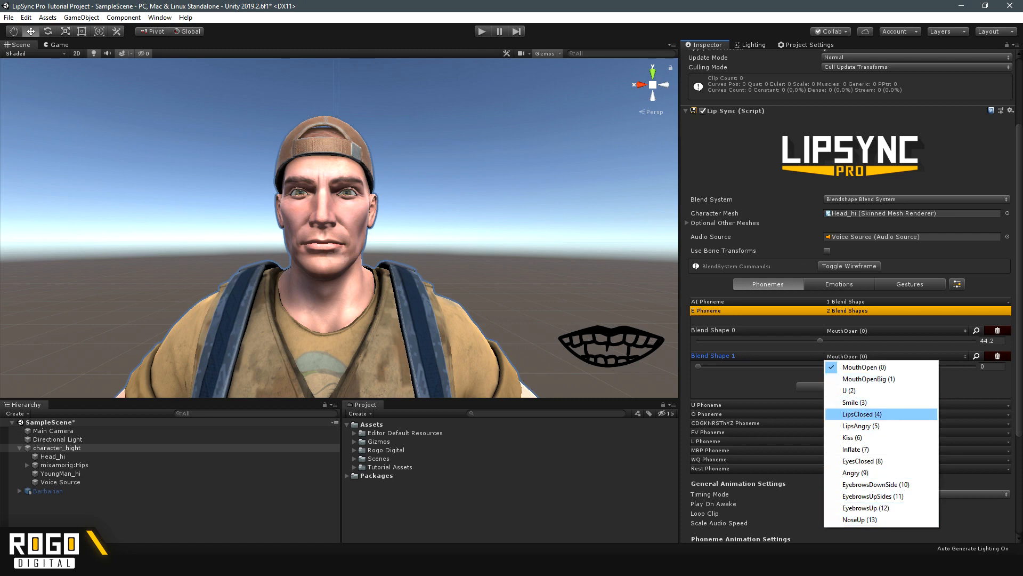
left_click(858, 402)
left_click_drag(698, 366, 775, 366)
Step: Try U (2) as a third blend shape for the E phoneme and remove it again
left_click(849, 386)
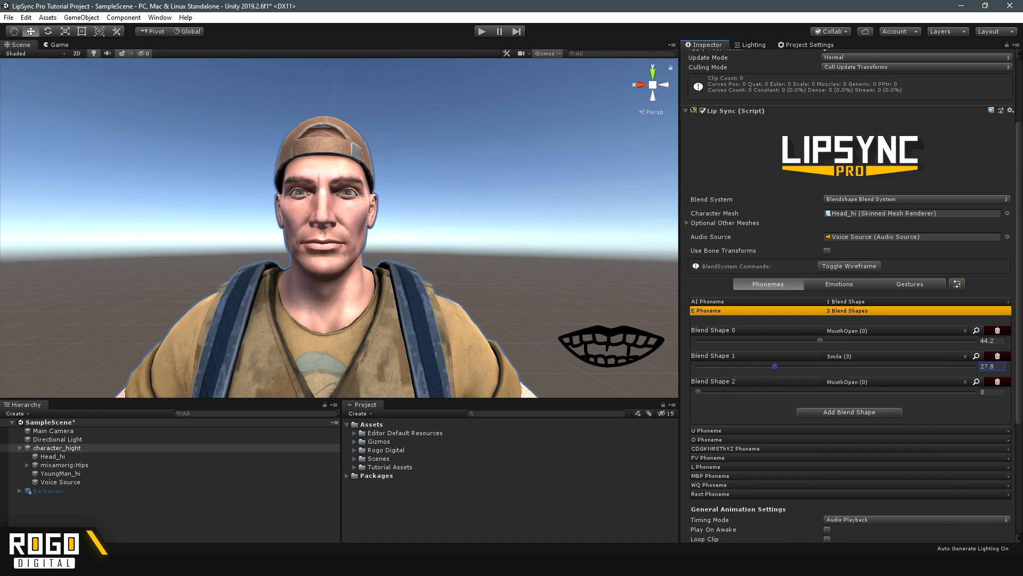
left_click(895, 382)
left_click(864, 416)
mouse_move(698, 391)
left_mouse_down()
mouse_move(793, 392)
mouse_move(699, 392)
left_mouse_up()
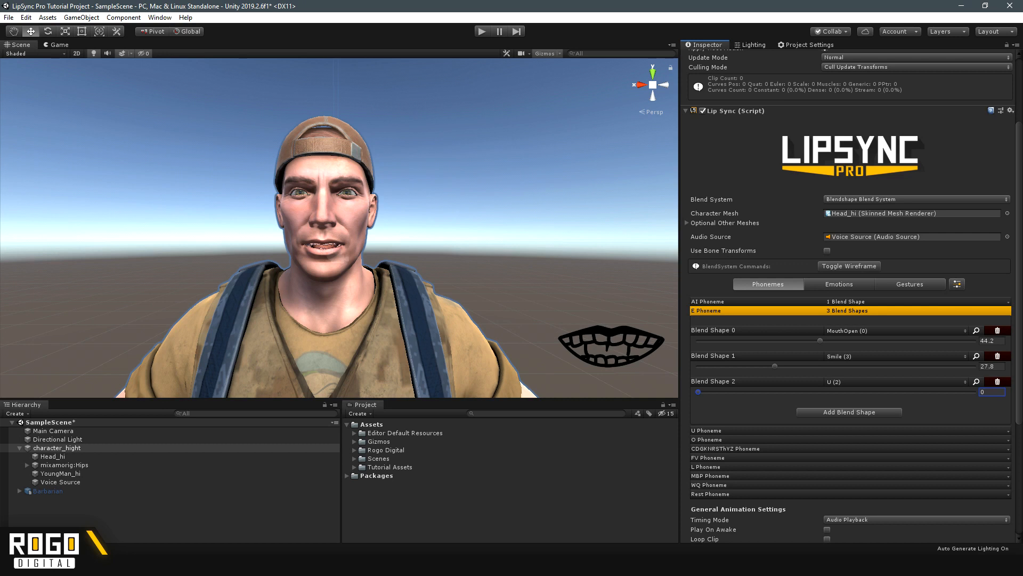
left_click(997, 381)
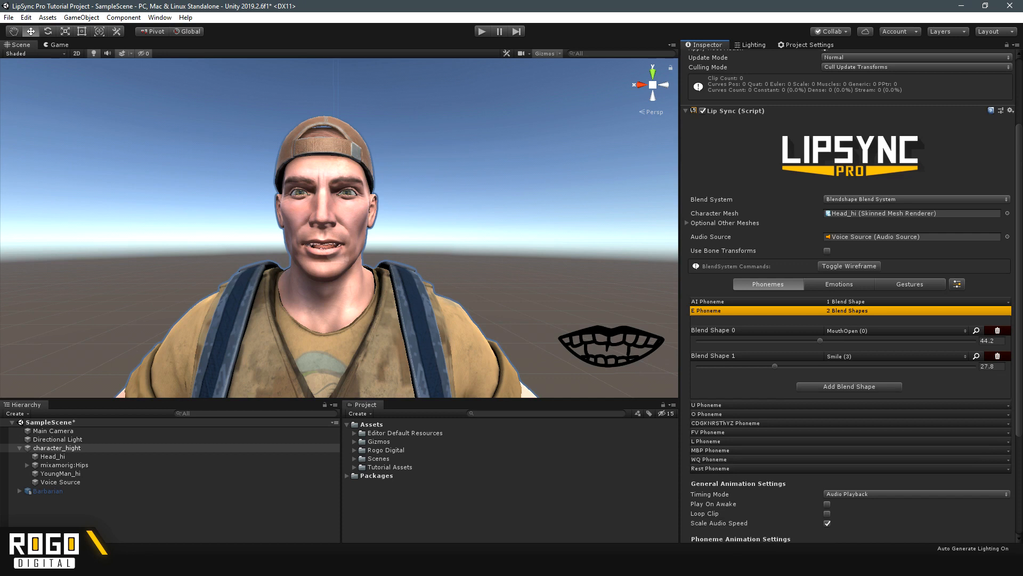
Step: Review the shapes available for the E phoneme's second blend shape and search them for "mouth", keeping Smile (3)
left_click(895, 356)
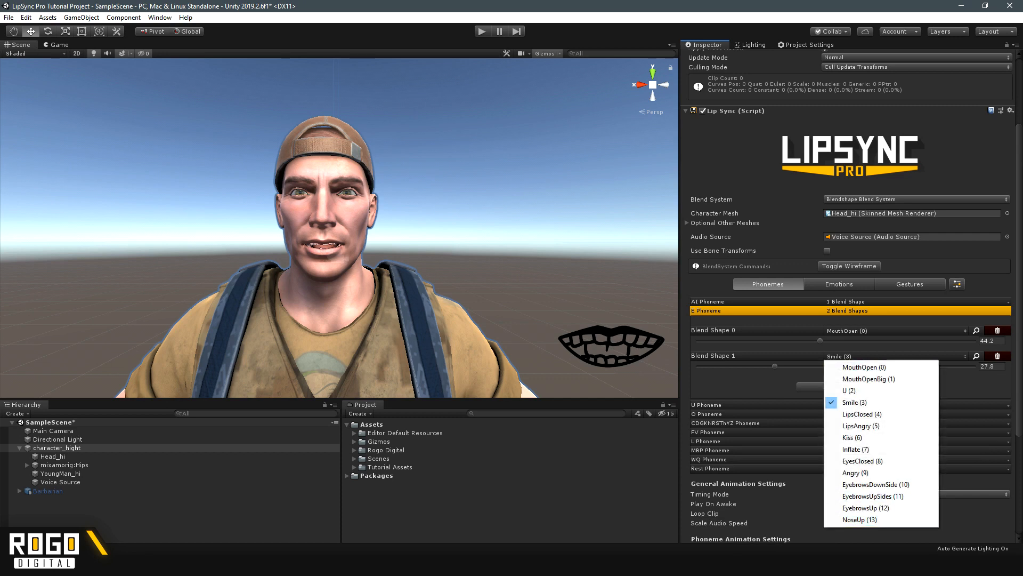
key("Escape")
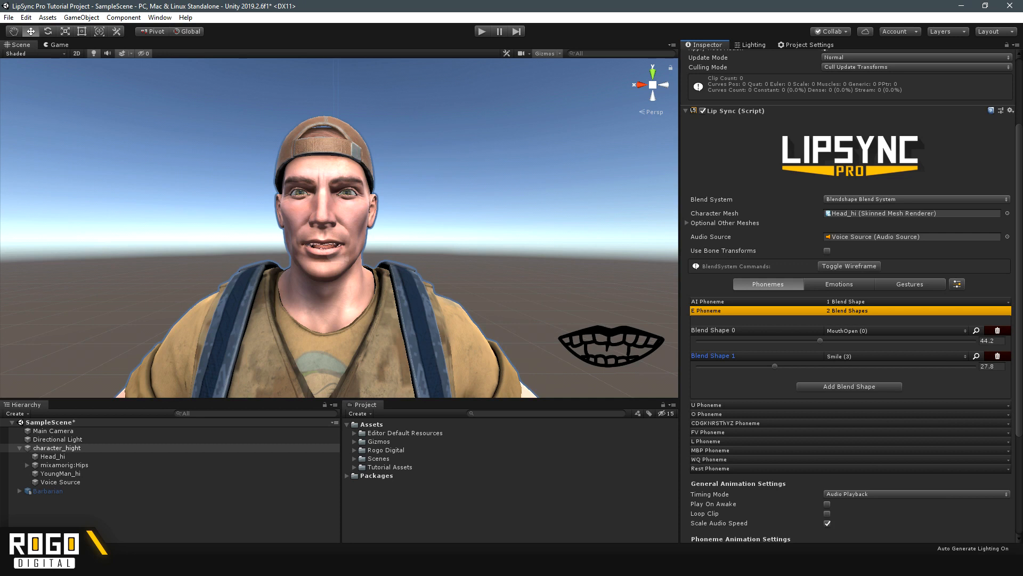
left_click(976, 356)
left_click(883, 356)
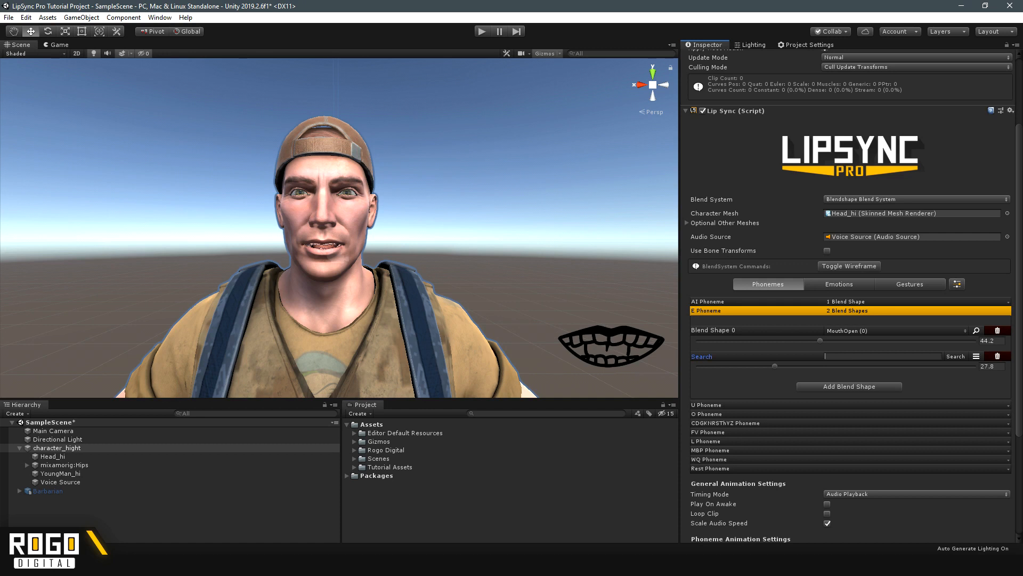
type("mouth")
left_click(955, 355)
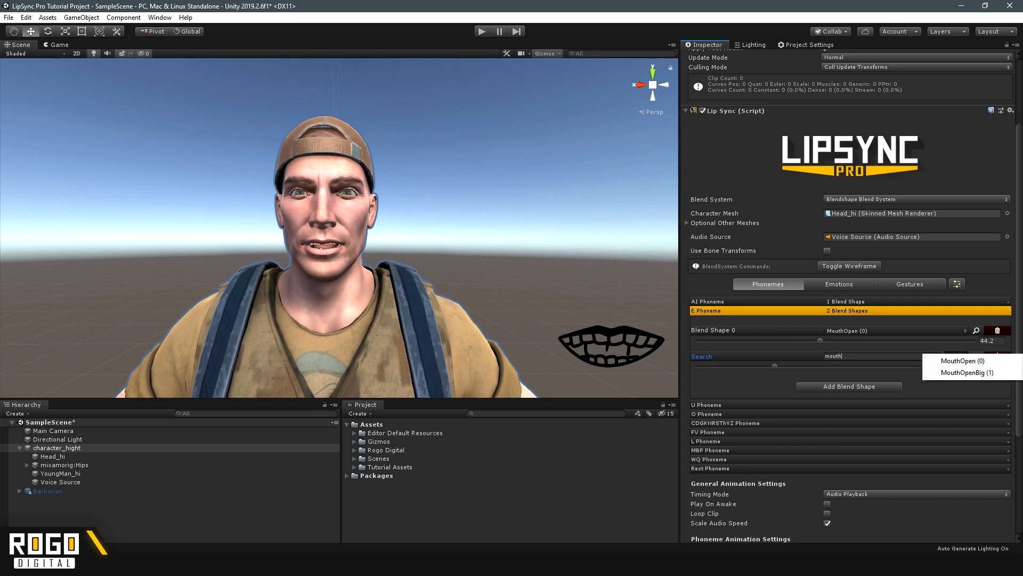
key("Escape")
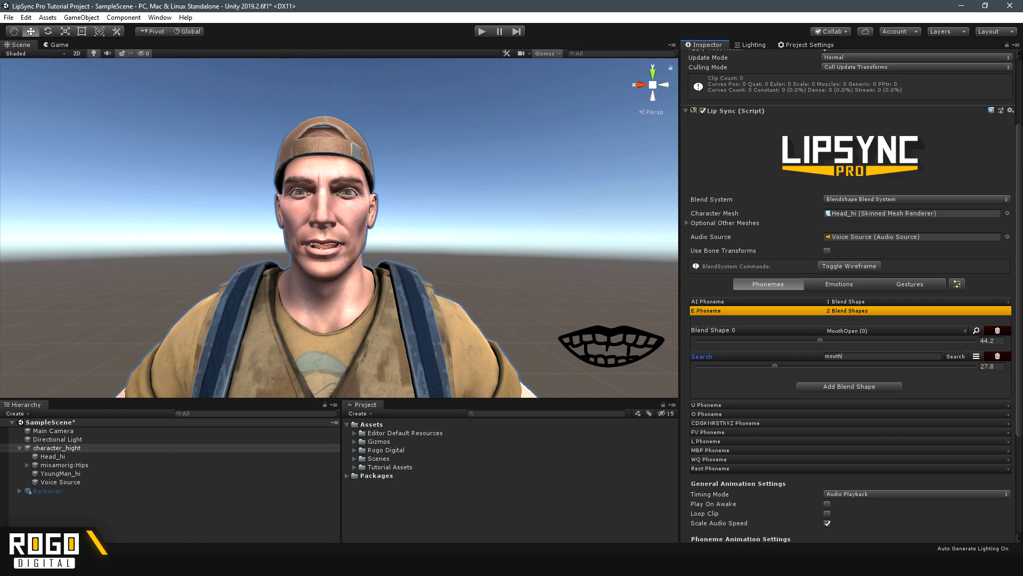
left_click(976, 356)
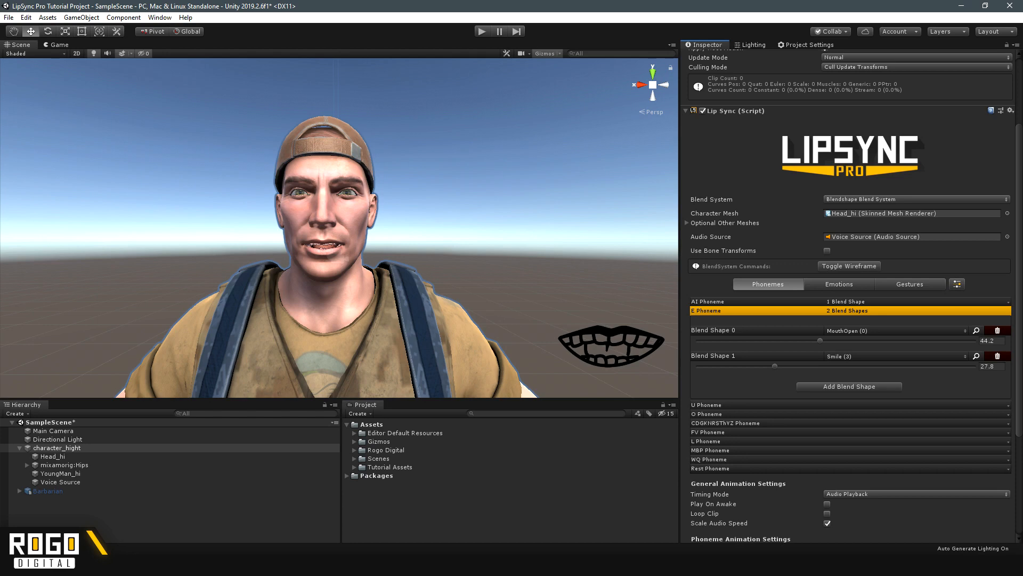
Step: Add two blend shapes to the U phoneme and adjust both strengths to match its mouth guide
left_click(849, 311)
left_click(850, 320)
left_click(850, 344)
left_click(874, 339)
left_click(858, 372)
left_click_drag(698, 349, 879, 349)
left_click(850, 370)
left_click_drag(698, 375, 769, 375)
Step: Add two blend shapes to the O phoneme and raise the second one to full strength
left_click(849, 413)
left_click(850, 354)
left_click(874, 349)
left_click(869, 371)
left_click(849, 379)
left_click(874, 374)
left_click(858, 408)
left_click_drag(697, 385, 974, 384)
Step: Choose a different first blend shape for the O phoneme and balance the strengths of both shapes
left_click(874, 349)
left_click(864, 360)
left_click_drag(697, 358, 845, 358)
left_click_drag(974, 385, 951, 384)
left_click_drag(844, 358, 785, 359)
Step: Choose a different second blend shape for the U phoneme and compare the pose with the O phoneme
left_click(849, 320)
left_click(874, 365)
left_click(864, 387)
left_click(850, 414)
left_click(849, 320)
Step: Add two blend shapes to the CDGKNRSThYZ phoneme, choosing their shapes and adjusting the strength
left_click(849, 423)
left_click(849, 362)
left_click(874, 357)
left_click(863, 368)
left_click(849, 388)
left_click_drag(697, 368, 850, 377)
left_click(874, 383)
left_click(864, 442)
left_click(850, 338)
Step: Add LipsClosed (4) at about 56 and MouthOpen (0) at about 30.3 to the FV phoneme
left_click(849, 347)
left_click(850, 372)
left_click(874, 367)
left_click(864, 424)
left_click(850, 397)
left_click(874, 392)
left_click(863, 237)
left_click_drag(698, 403, 782, 402)
left_click_drag(850, 377, 852, 376)
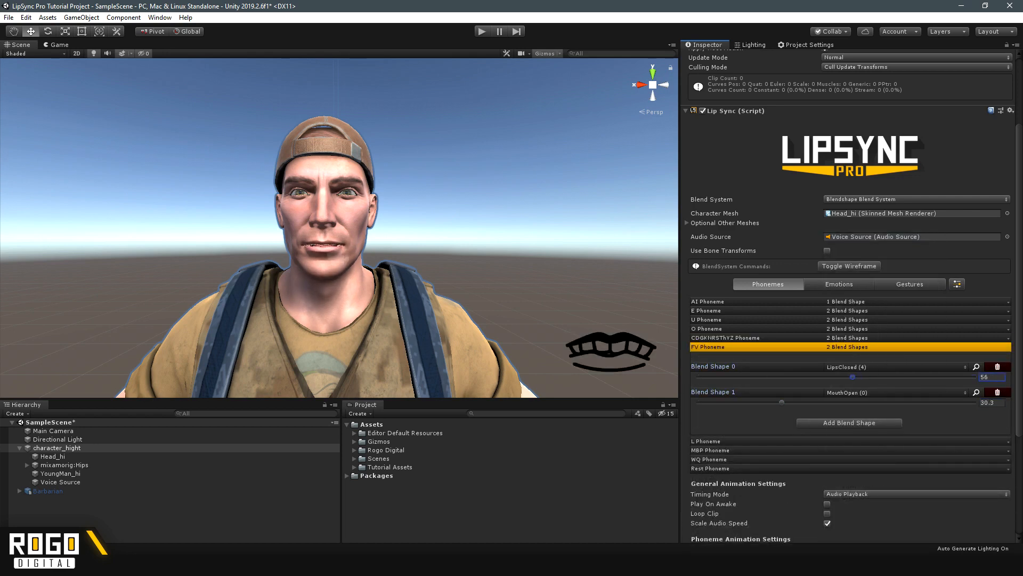
Step: Add a third blend shape to the FV phoneme at high strength and close that phoneme
left_click(849, 423)
left_click(874, 418)
left_click(864, 320)
left_click(874, 418)
left_click_drag(698, 428, 948, 428)
left_click(849, 347)
Step: Try adding a blend shape to the L phoneme and delete it again
left_click(850, 356)
left_click(850, 380)
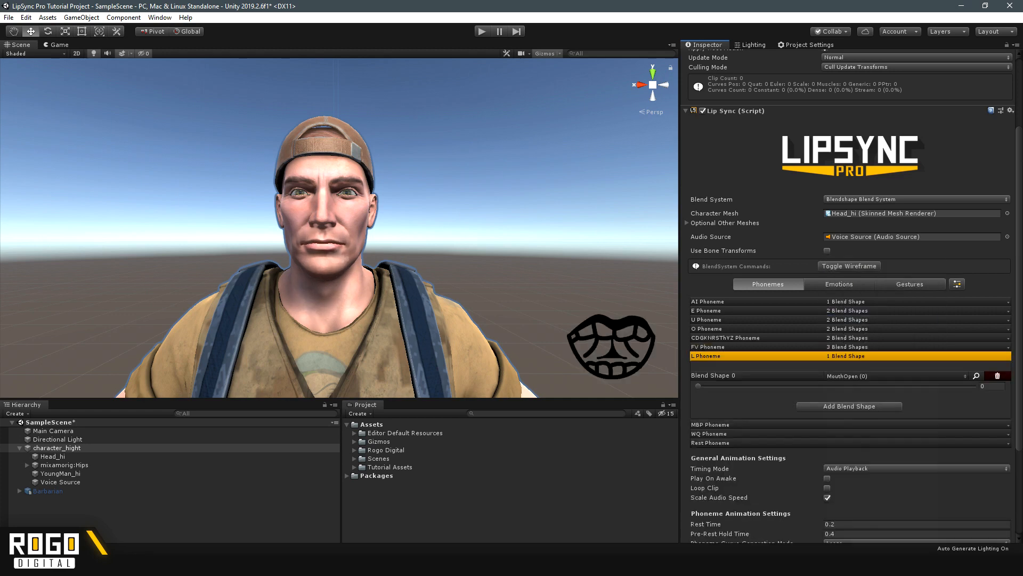
left_click(874, 376)
left_click(997, 376)
left_click(850, 356)
Step: Add one blend shape to the MBP phoneme and raise it to full strength
left_click(849, 365)
left_click(849, 389)
left_click(874, 385)
left_click(874, 442)
left_click_drag(698, 395, 974, 394)
left_click(850, 365)
Step: Add two blend shapes to the WQ phoneme, with the first at full strength and the second partially applied
left_click(850, 374)
left_click(850, 399)
left_click(874, 394)
left_click(863, 309)
left_click_drag(698, 404, 958, 404)
left_click(850, 424)
left_click_drag(782, 429, 697, 429)
left_click_drag(958, 404, 974, 404)
left_click(874, 419)
left_click(874, 322)
left_click_drag(698, 430, 864, 430)
left_click(849, 374)
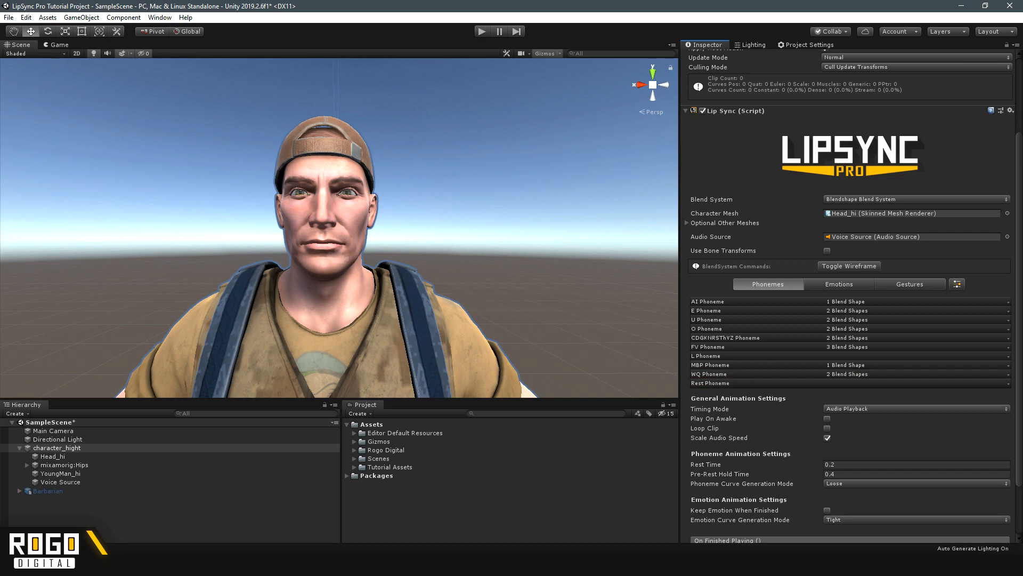
Step: Review the shapes available for a trial L phoneme blend shape, remove it and leave that phoneme empty
left_click(850, 356)
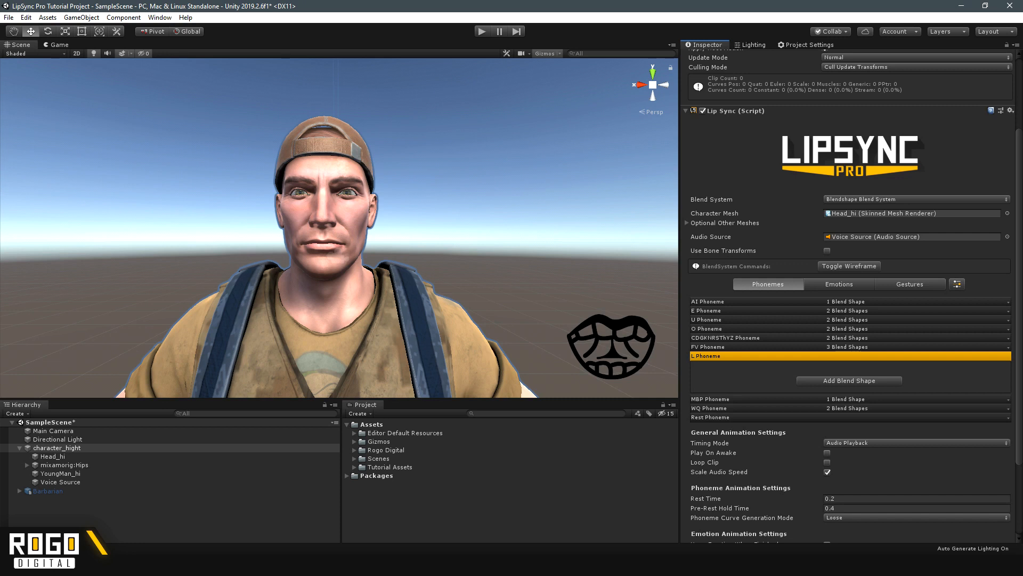
left_click(850, 381)
left_click(895, 376)
key("Escape")
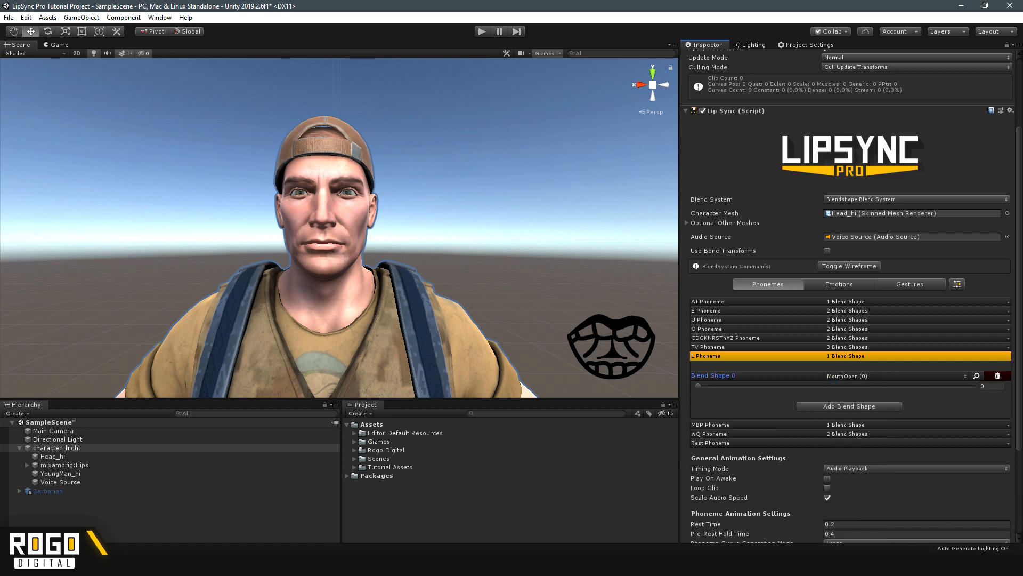
left_click(997, 376)
left_click(851, 356)
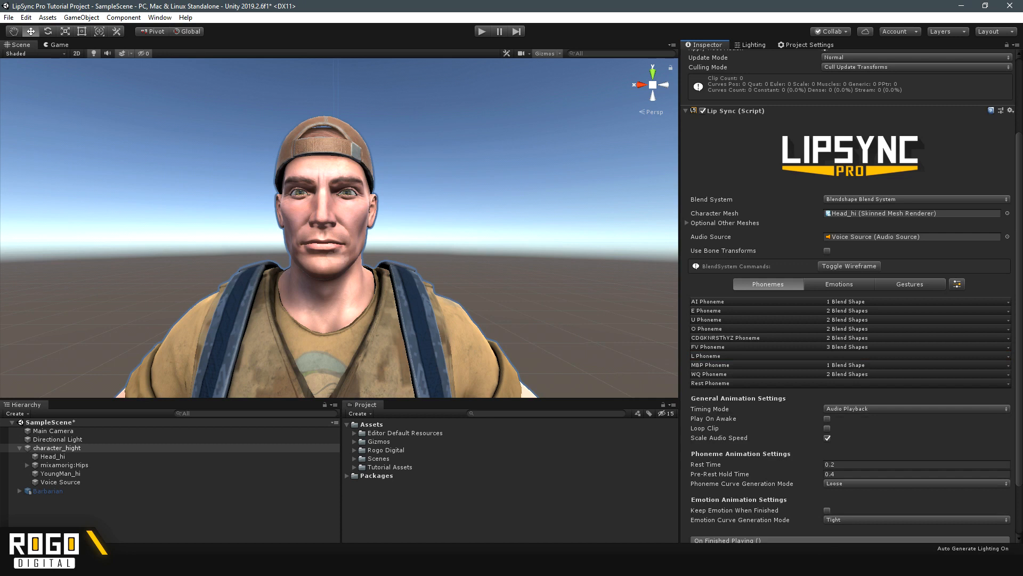
Step: Open the emotion definitions in the LipSync project settings, try adding an animation gesture and delete it
left_click(839, 284)
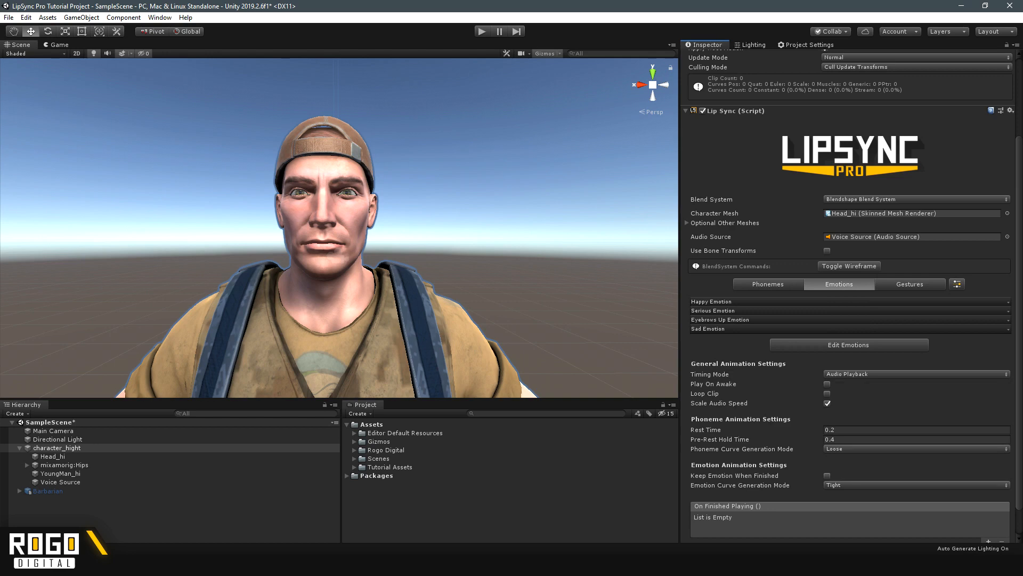
left_click(849, 345)
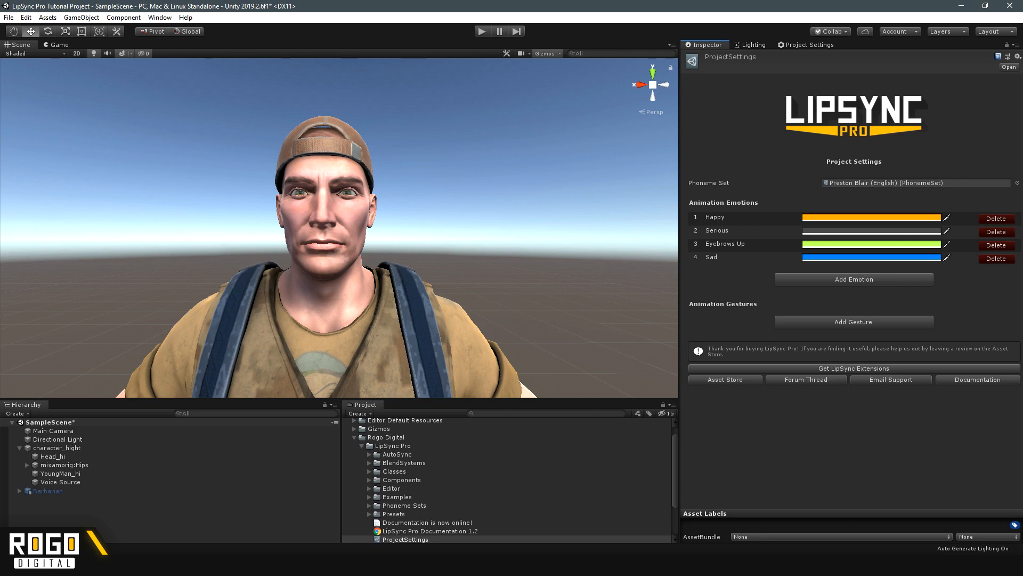
left_click(853, 321)
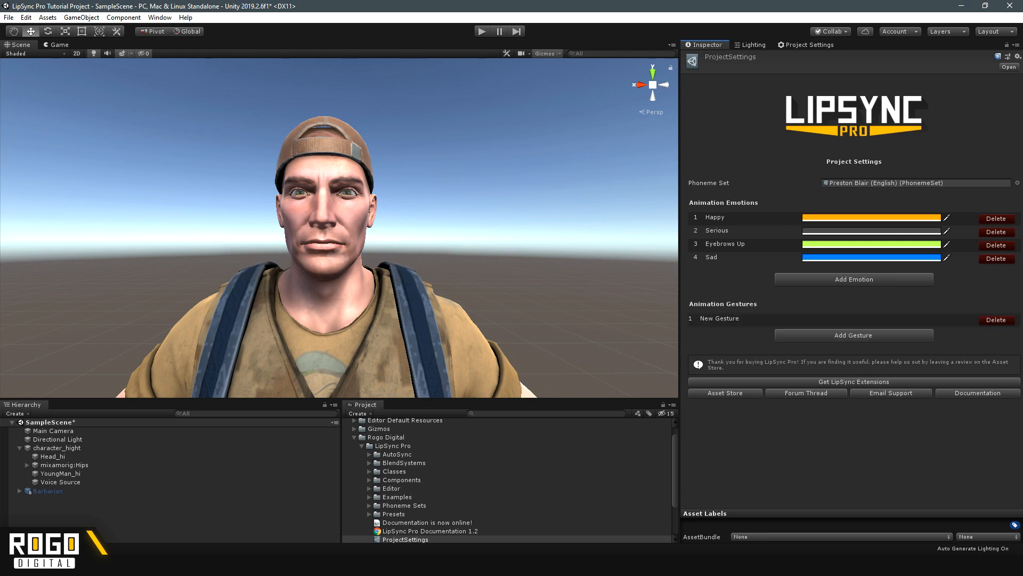
left_click(713, 318)
left_click(996, 319)
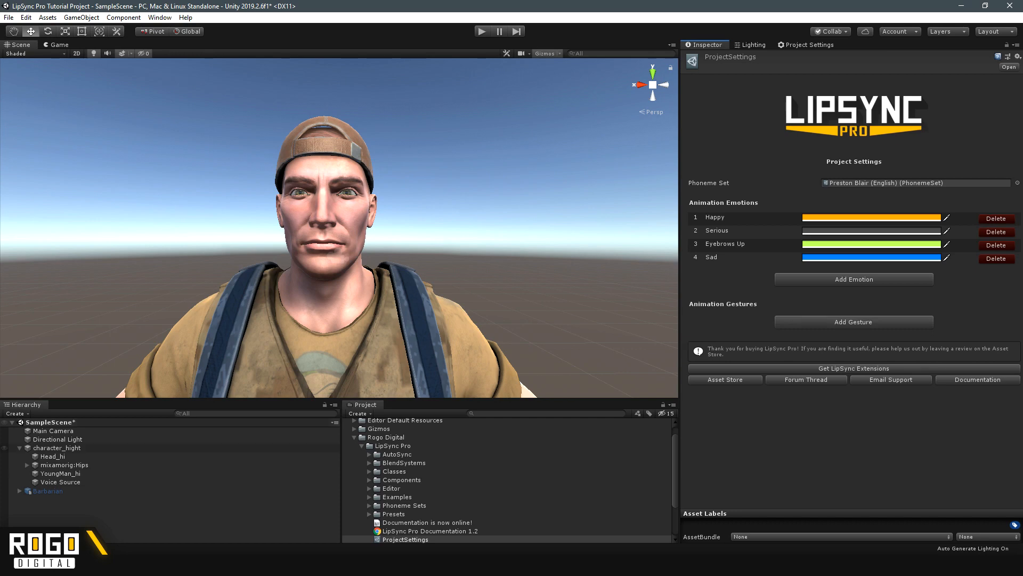
Step: Give character_hight's Happy emotion Smile (3) at 100, MouthOpenBig (1) at about 19.5 and two further blend shapes
left_click(57, 448)
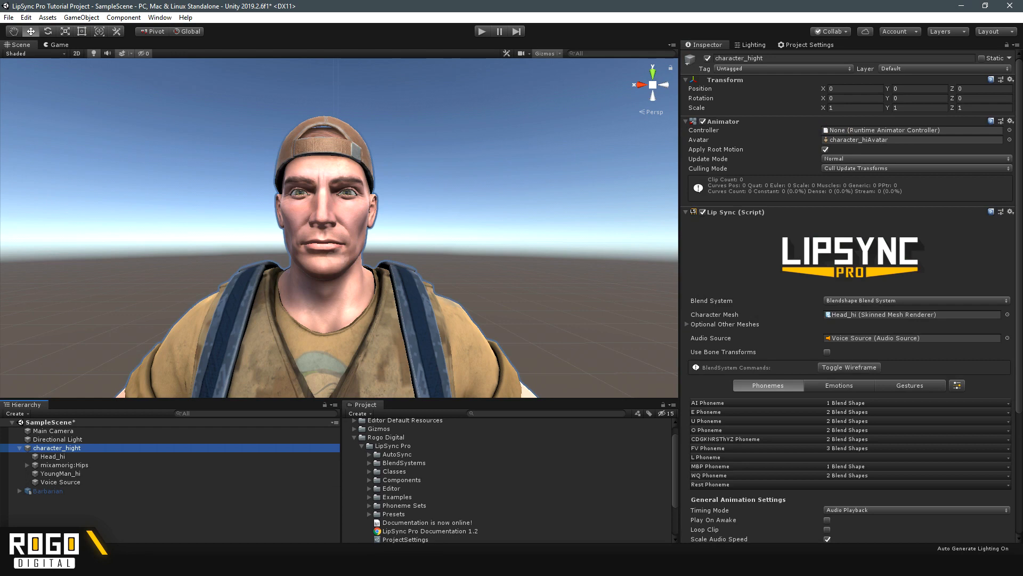
left_click(839, 386)
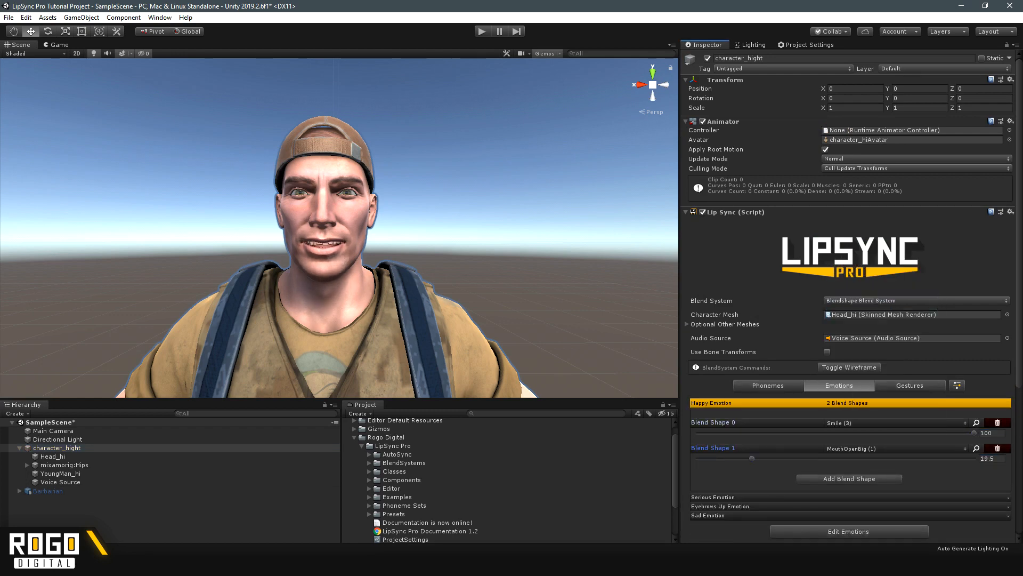
left_click(850, 479)
left_click(896, 473)
left_click(861, 471)
left_click_drag(699, 484, 738, 484)
left_click(849, 505)
left_click(895, 499)
left_click(874, 436)
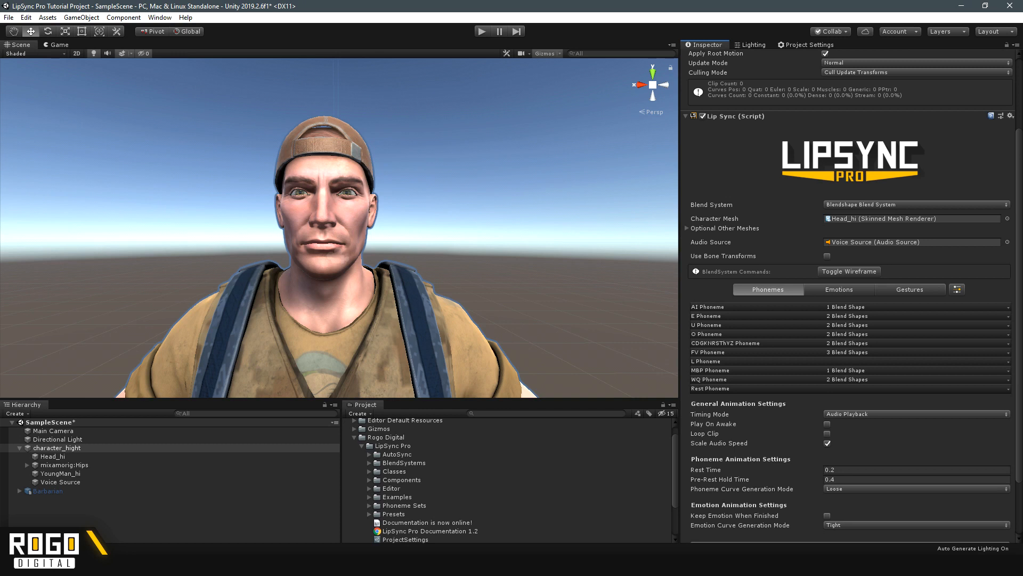
Step: Start a new LipSync preset from character_hight's setup and create a Presets folder inside Tutorial Assets for it
left_click(957, 288)
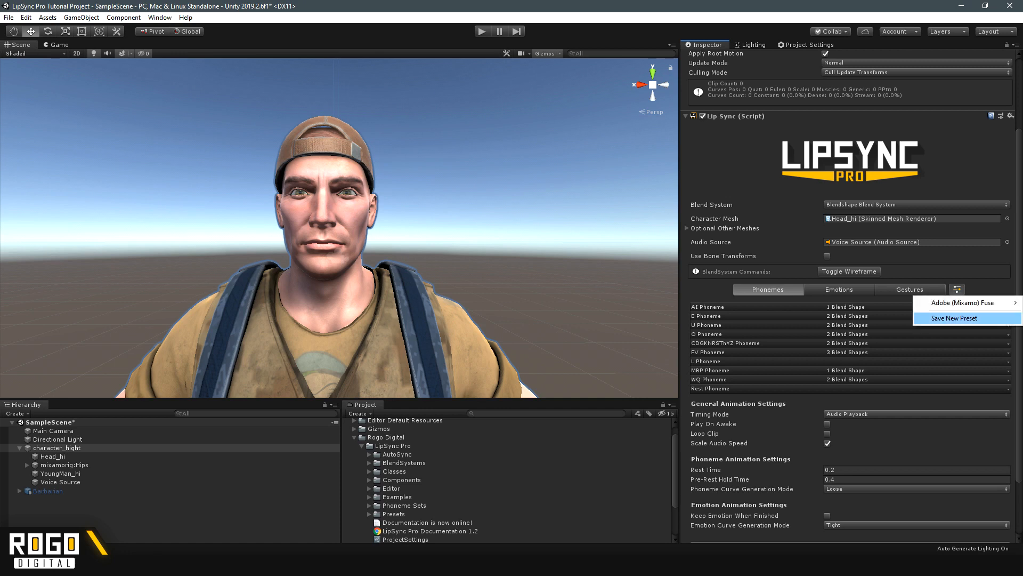
left_click(954, 317)
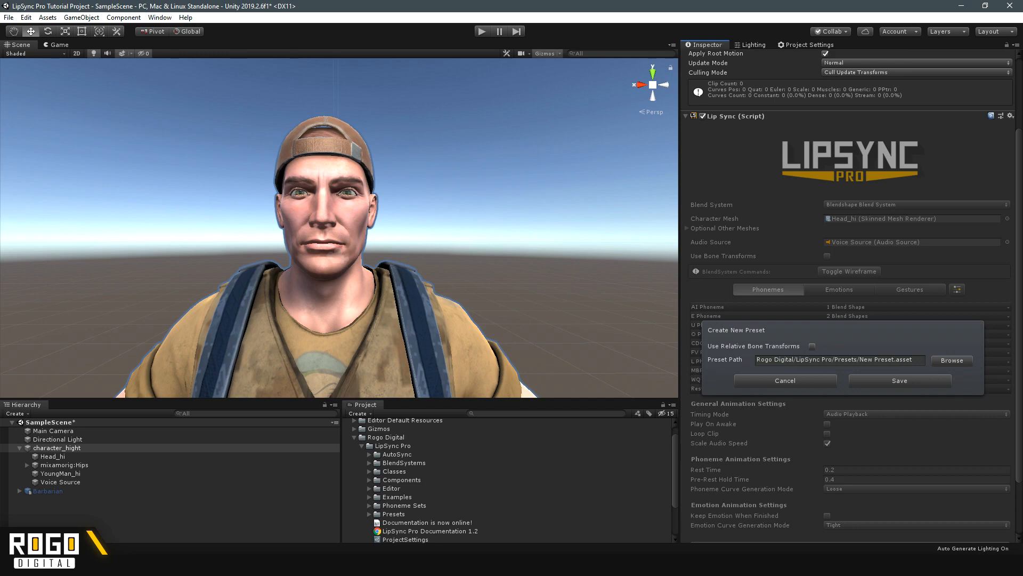
left_click(953, 360)
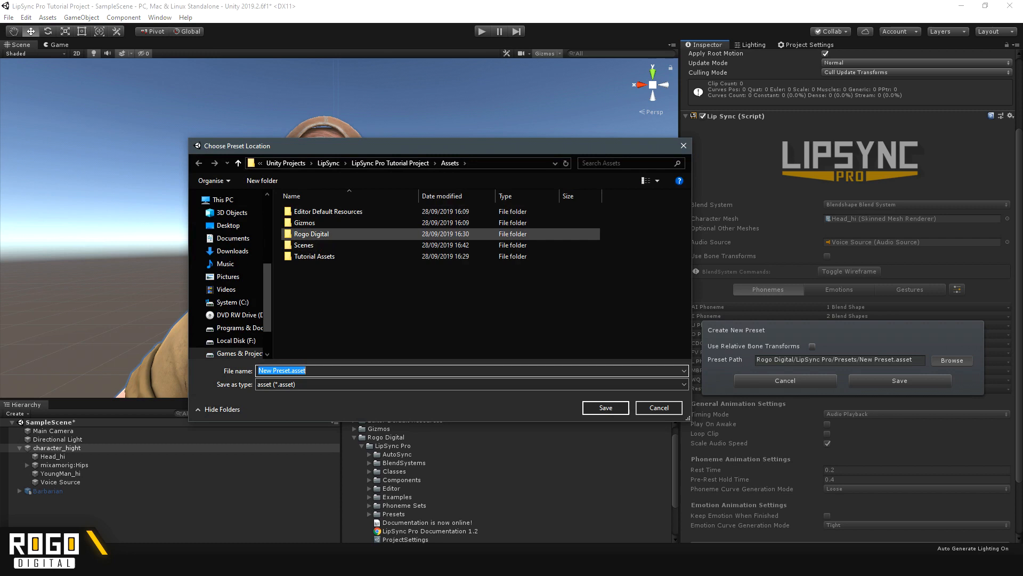
double_click(315, 255)
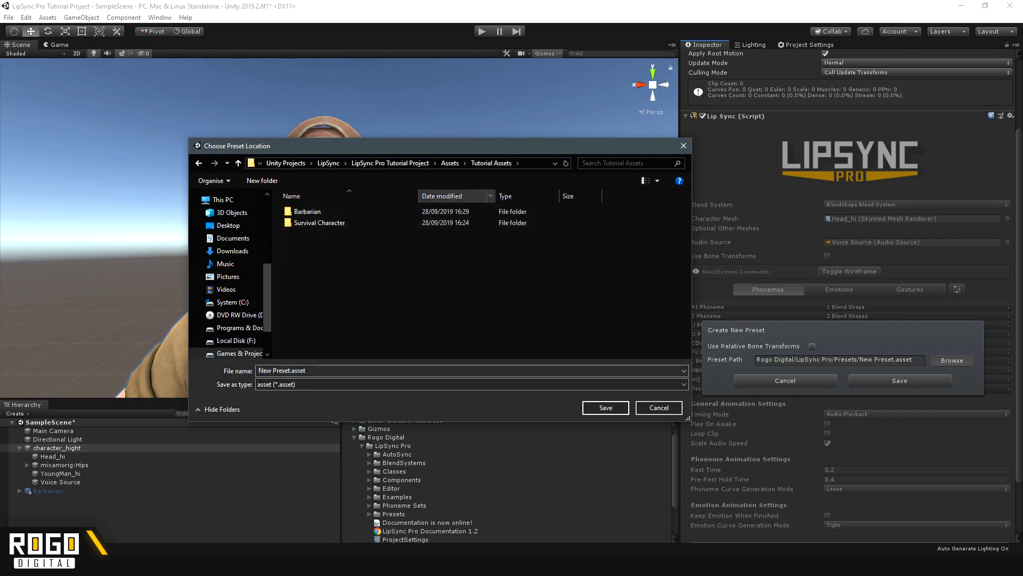
right_click(329, 266)
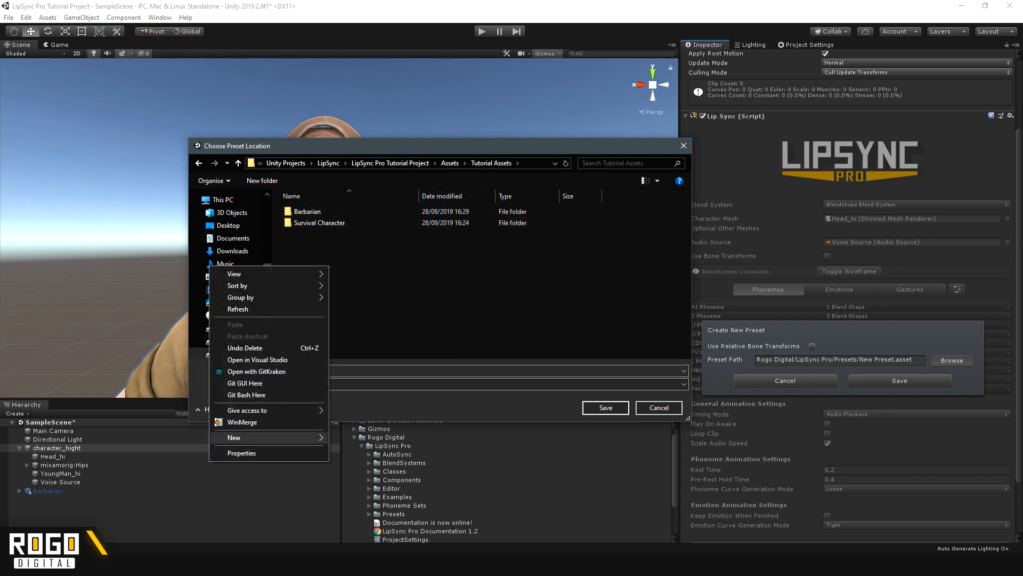
mouse_move(306, 438)
left_click(353, 438)
type("Presets")
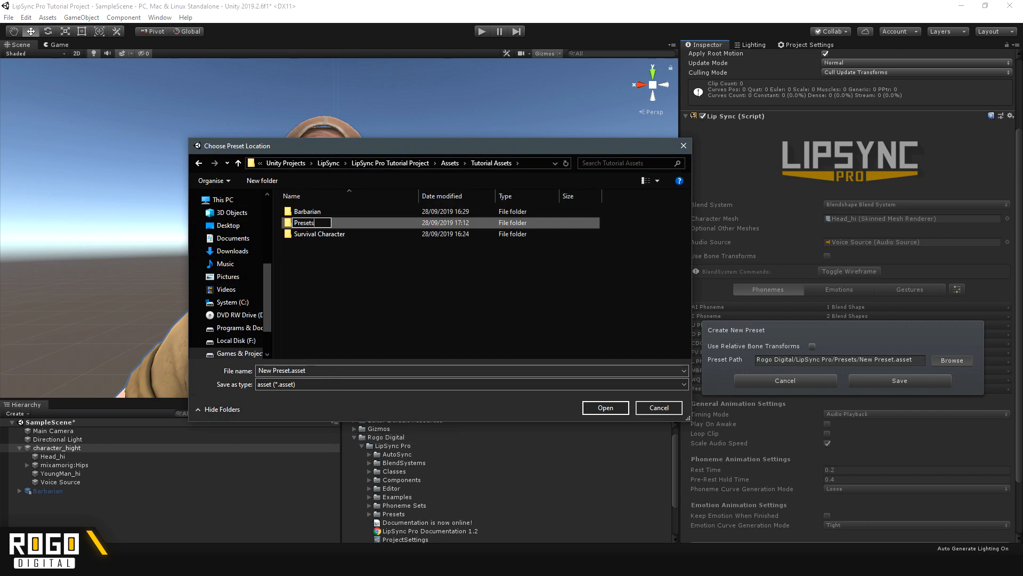
key("Return")
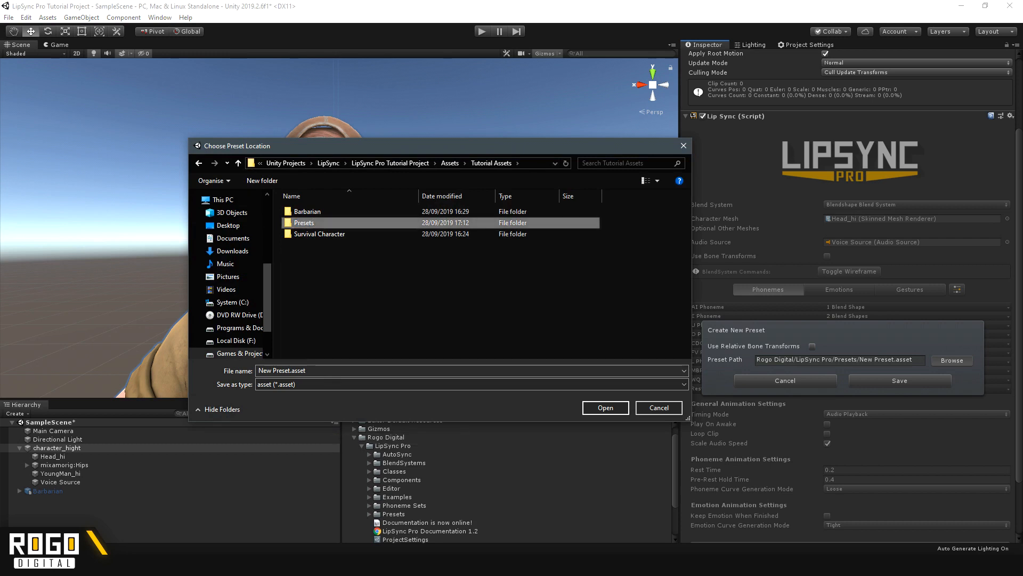
Step: Save the preset as Survivor.asset in the Presets folder and load it onto character_hight's Lip Sync component
double_click(320, 223)
left_click(341, 371)
left_click_drag(289, 370, 258, 370)
key("BackSpace")
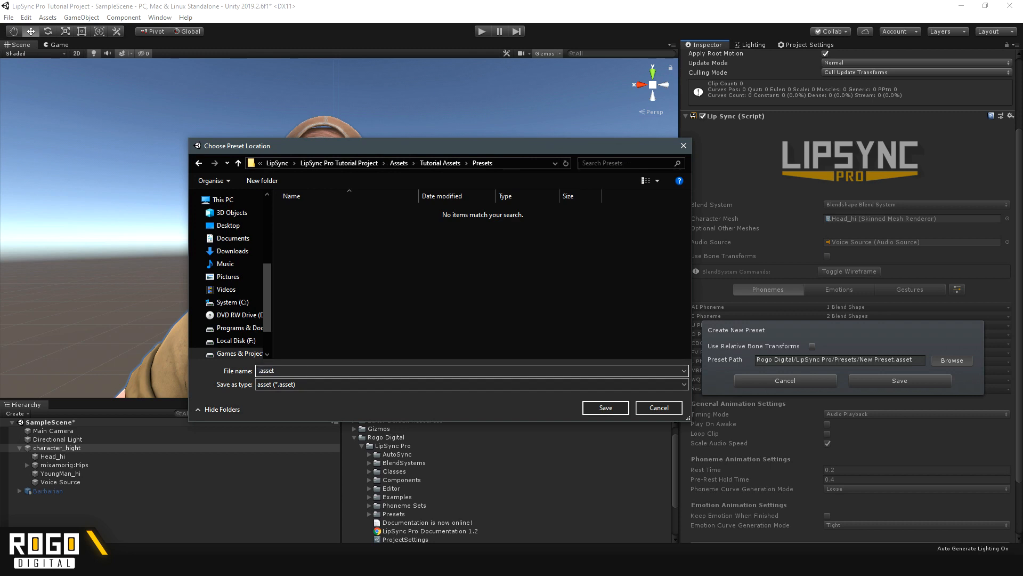
type("Survivor")
key("Return")
left_click(900, 380)
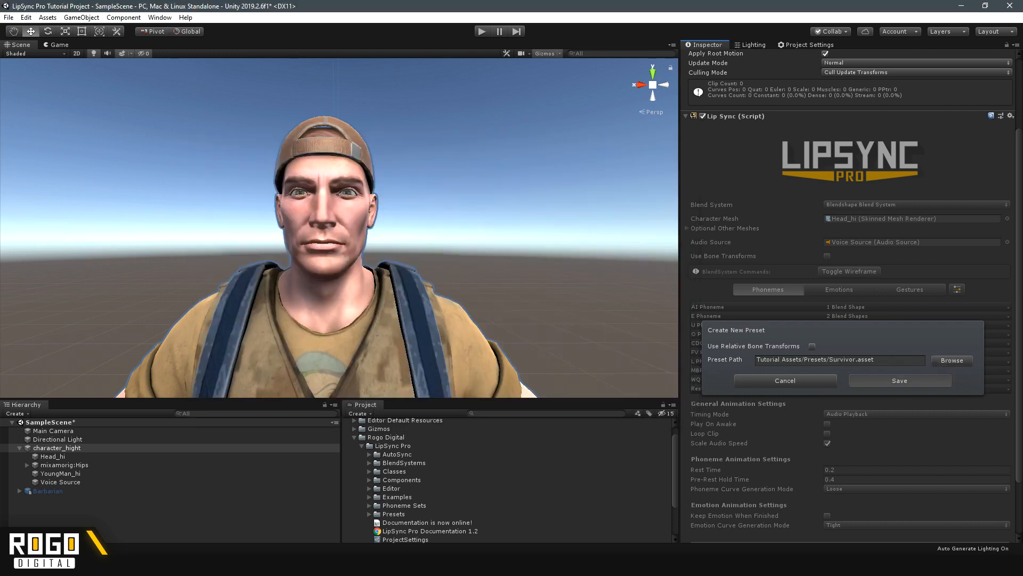
left_click(957, 289)
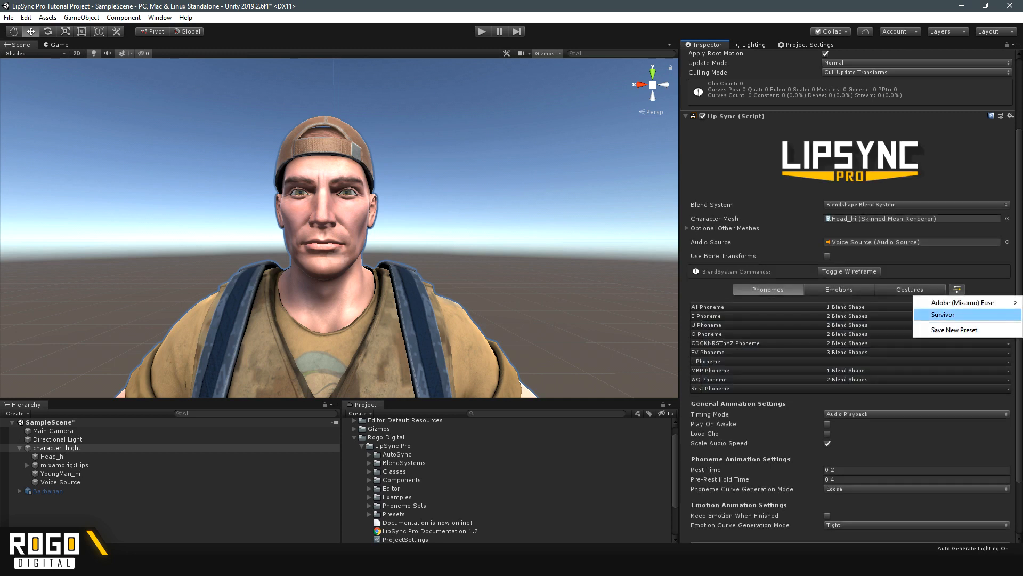
left_click(943, 315)
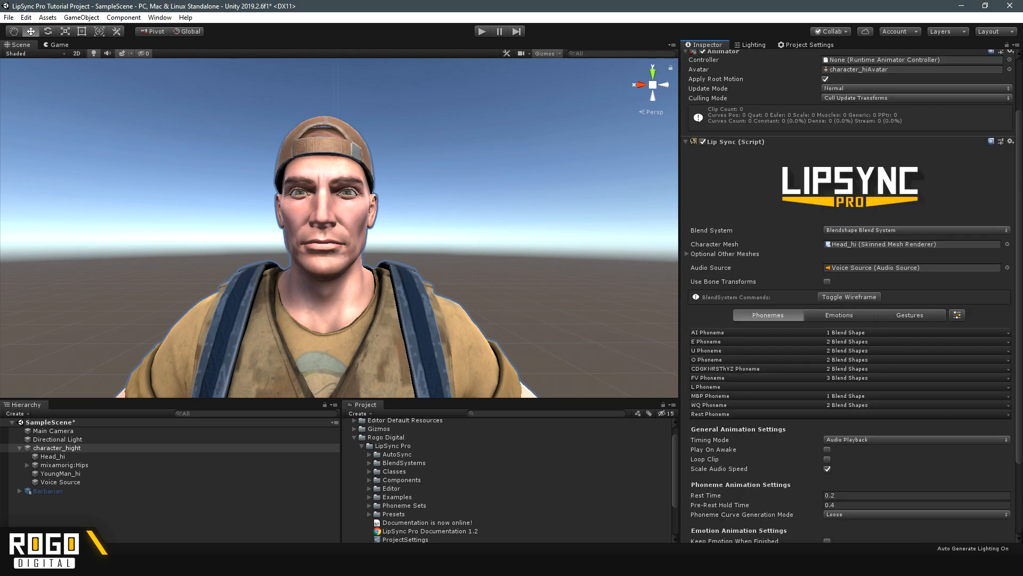
Step: Try the Fixed Frame Rate timing mode and Play On Awake, restoring Audio Playback and leaving Play On Awake off
scroll(850, 293, "down", 3)
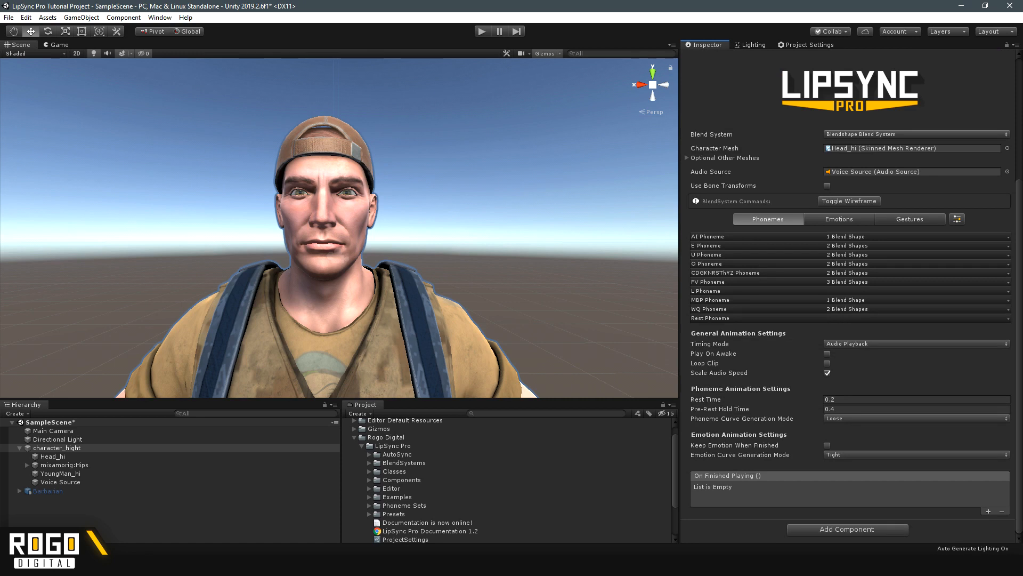
left_click(879, 344)
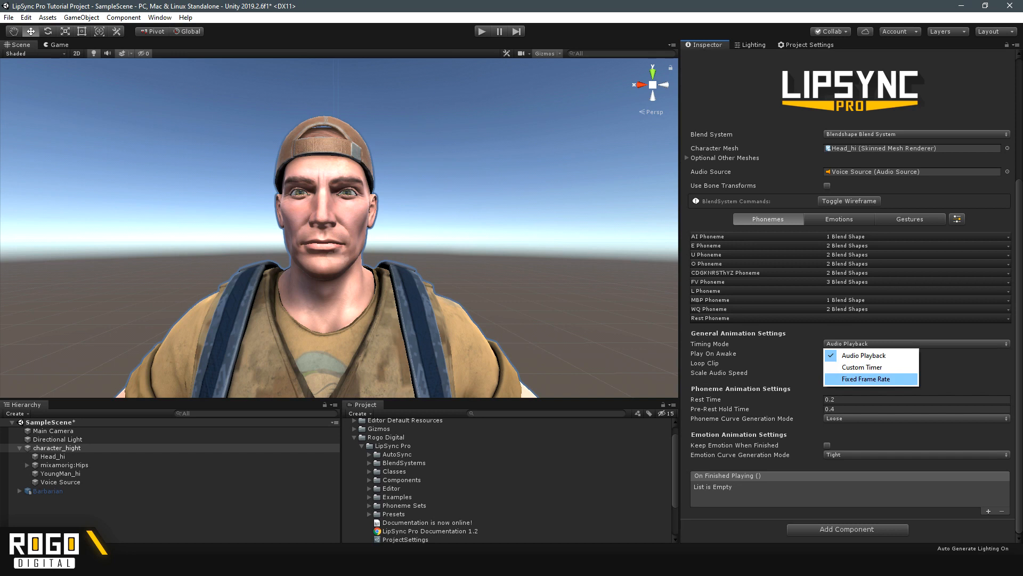
left_click(866, 378)
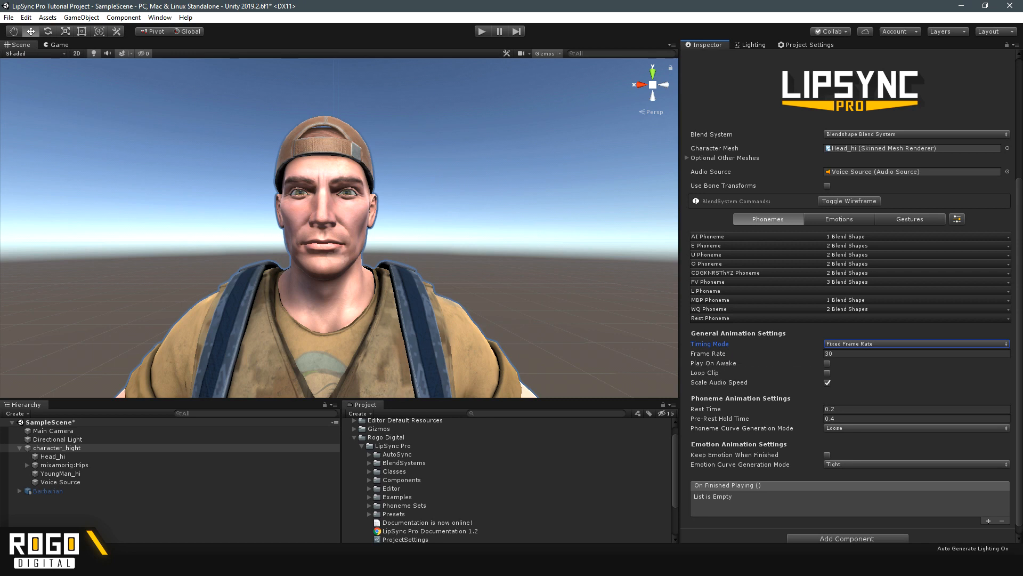
left_click(879, 344)
left_click(871, 356)
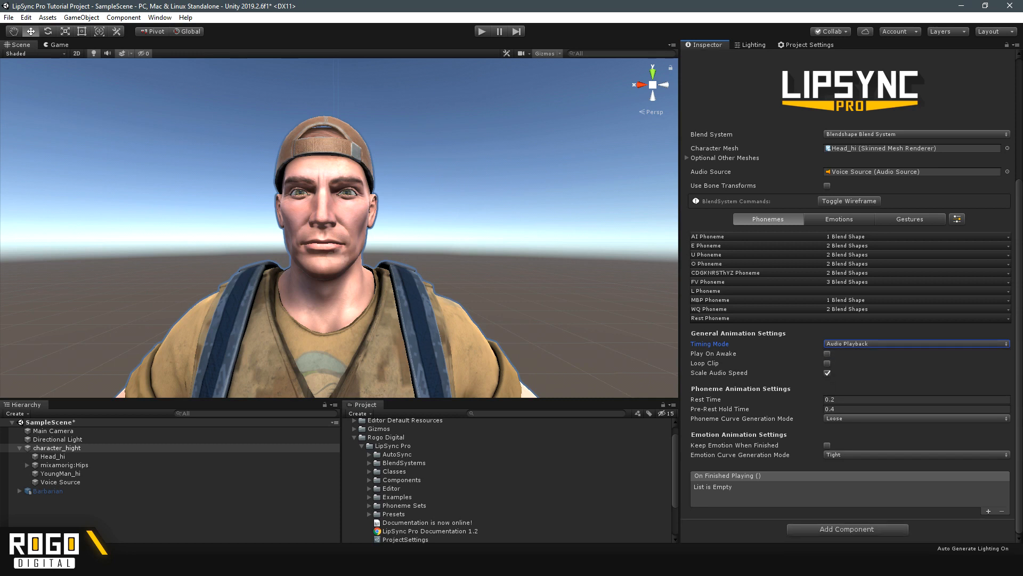
left_click(827, 354)
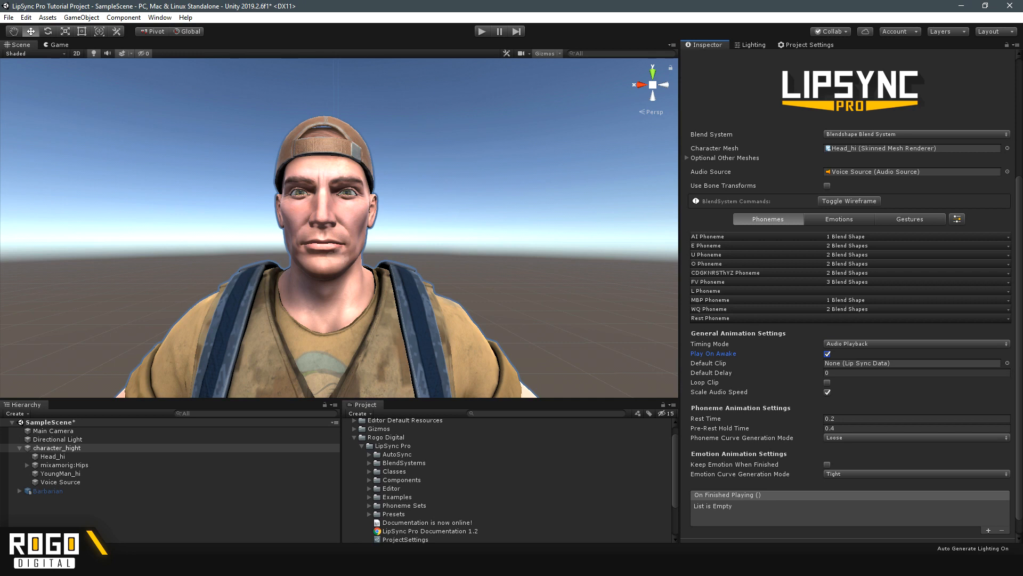
left_click(827, 353)
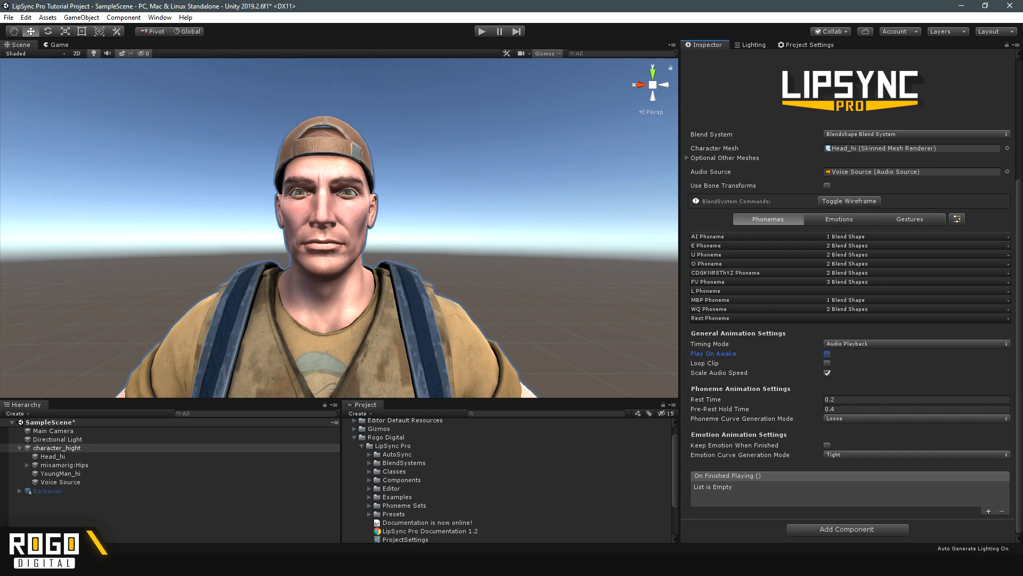
Step: Examine the options for the Phoneme Curve Generation Mode without changing the selection
left_click(861, 418)
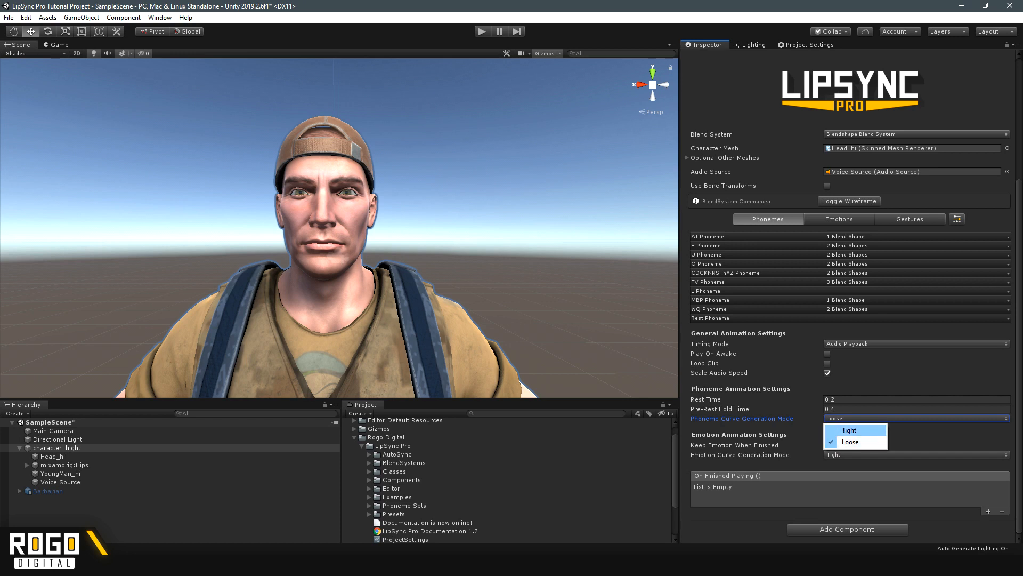
key("Escape")
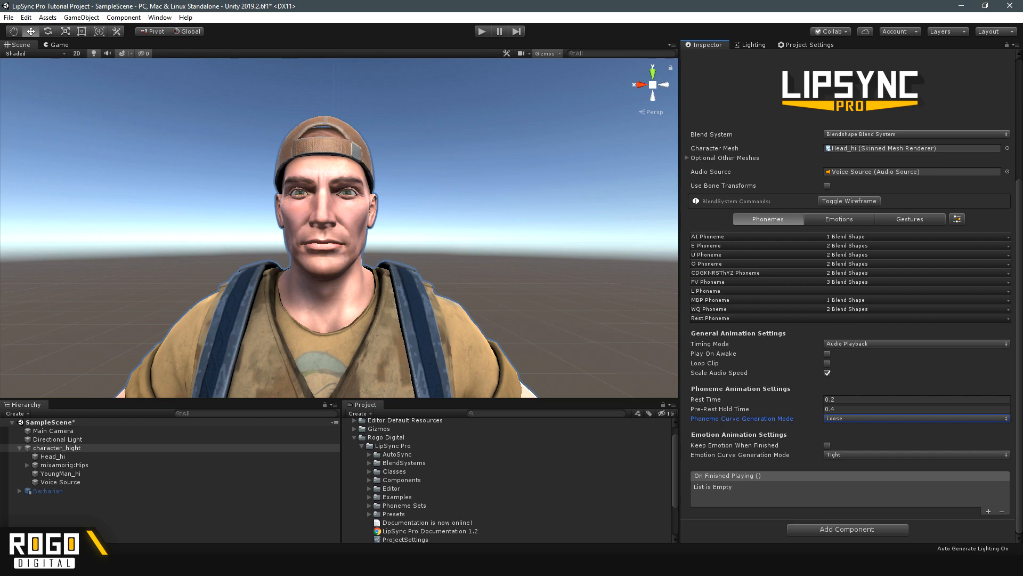
left_click(857, 419)
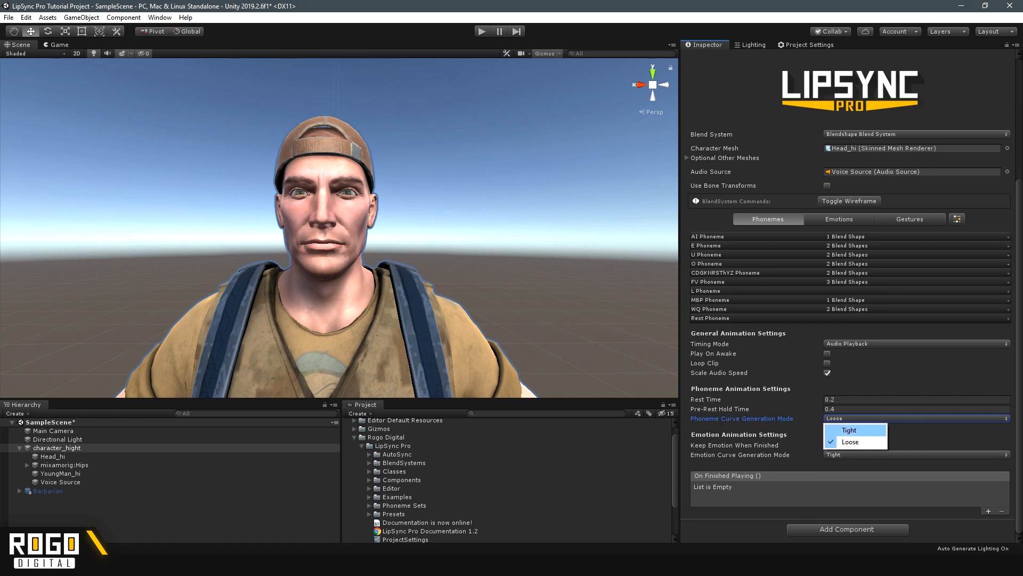
left_click(857, 418)
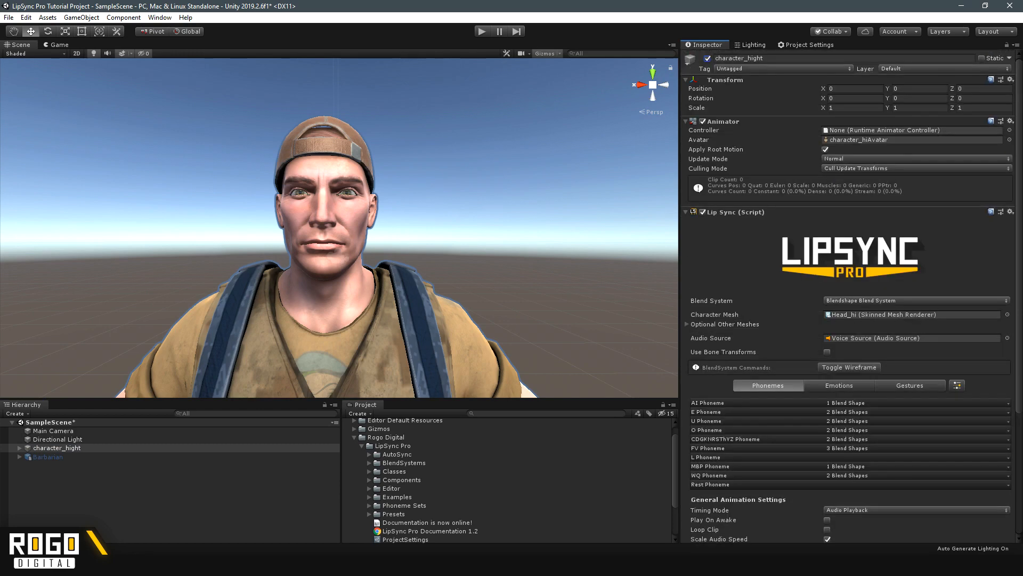
Step: Deactivate character_hight, activate the Barbarian model in its place and bring its head into view
left_click(708, 58)
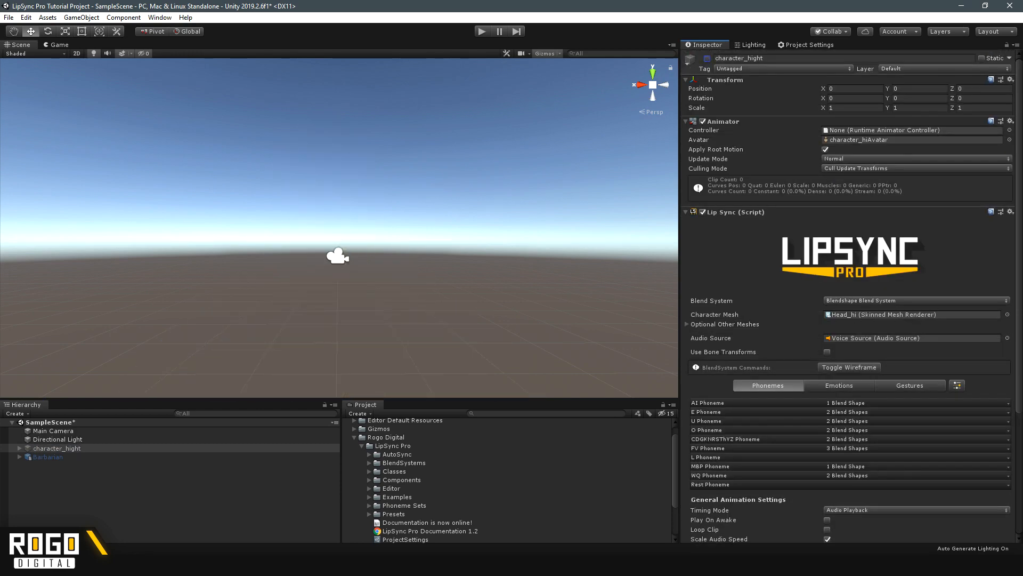
left_click(48, 457)
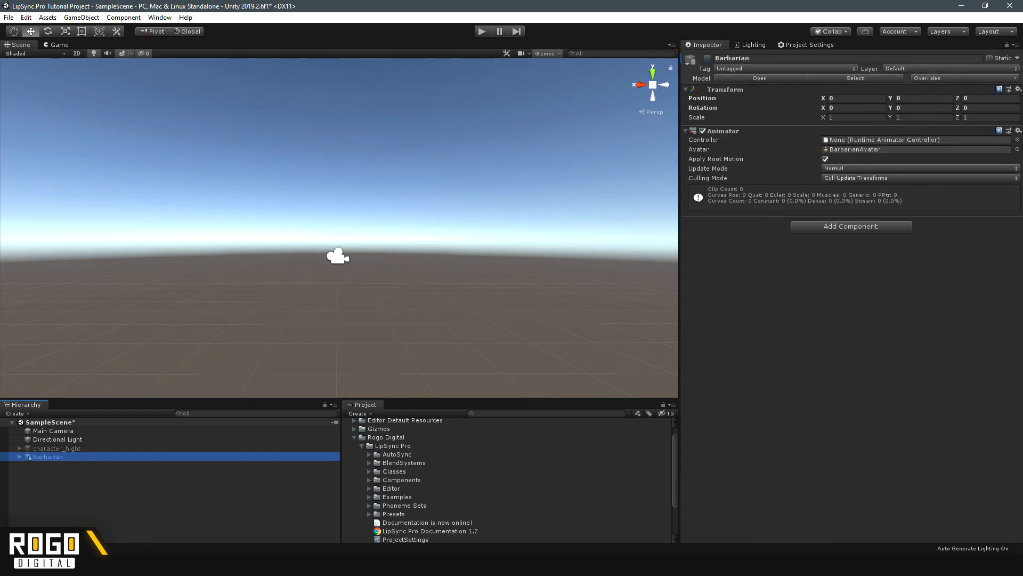
left_click(708, 58)
scroll(339, 227, "down", 5)
left_click_drag(341, 229, 283, 240, "alt")
mouse_move(339, 229)
right_mouse_down()
mouse_move(348, 226)
mouse_move(333, 220)
right_mouse_up()
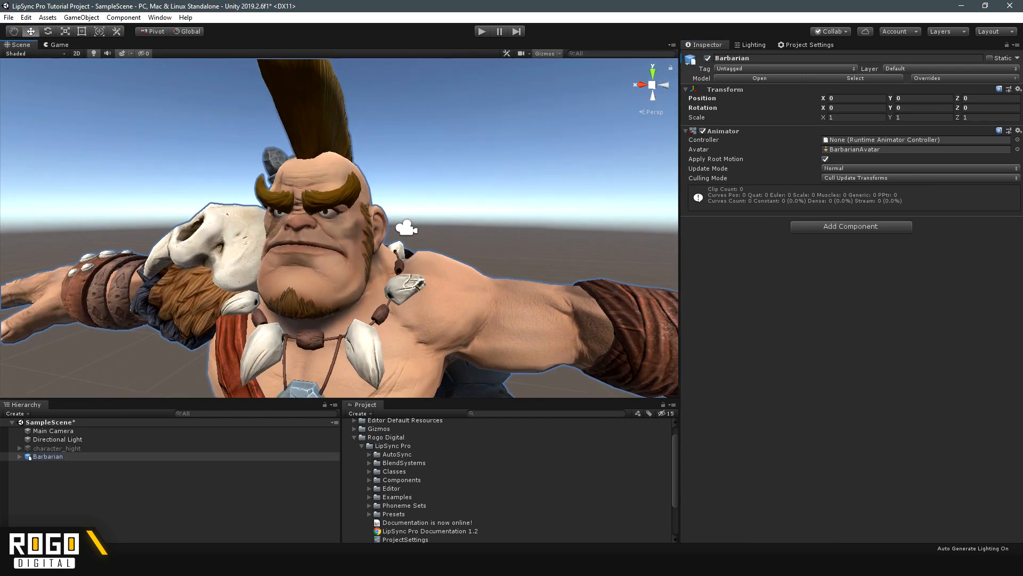
Step: Add the Lip Sync component to the Barbarian
left_click(852, 226)
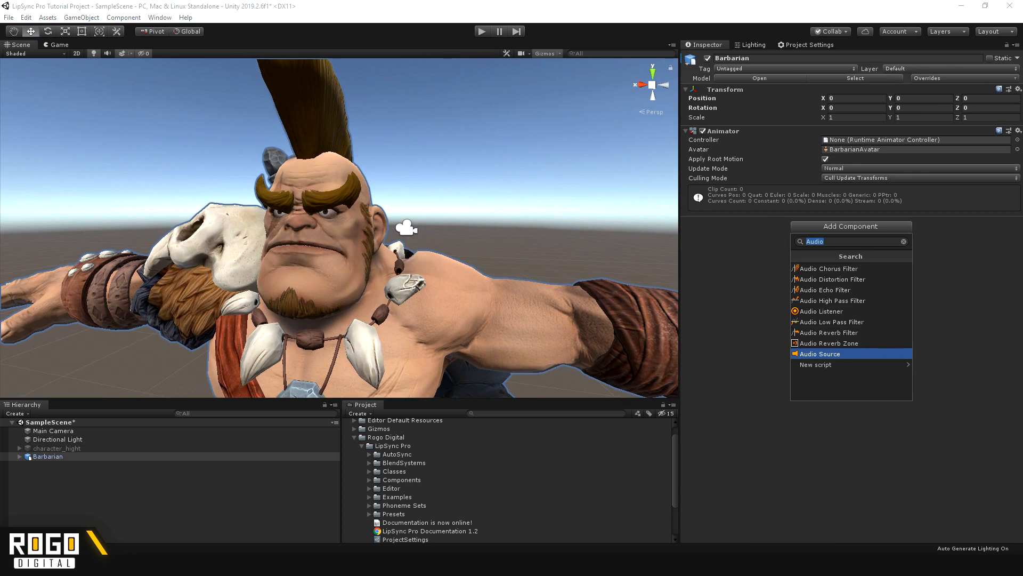
type("lips")
key("Down")
key("Return")
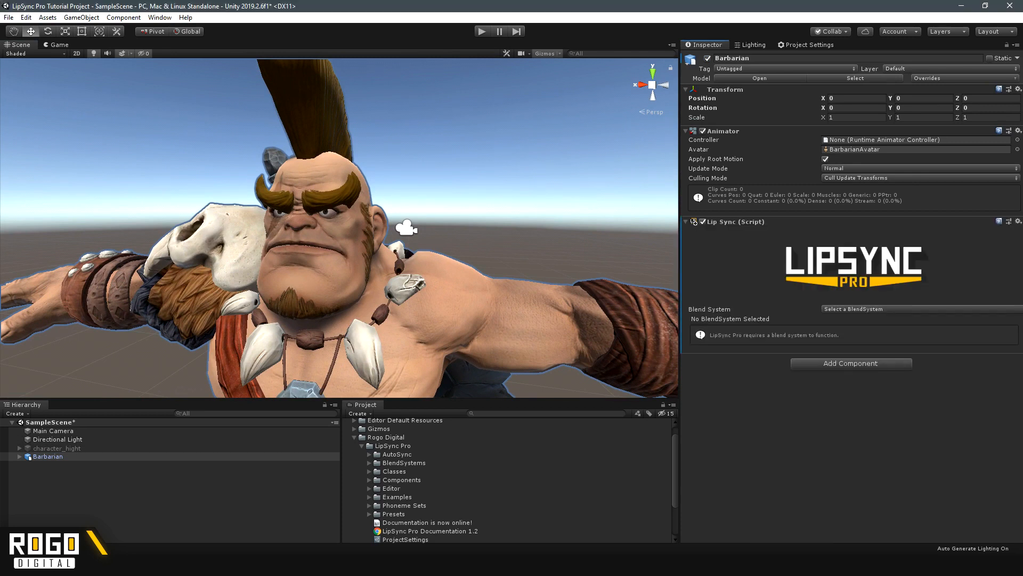
Step: Add an Audio Source component to the Barbarian
key("ctrl+shift+a")
type("audio")
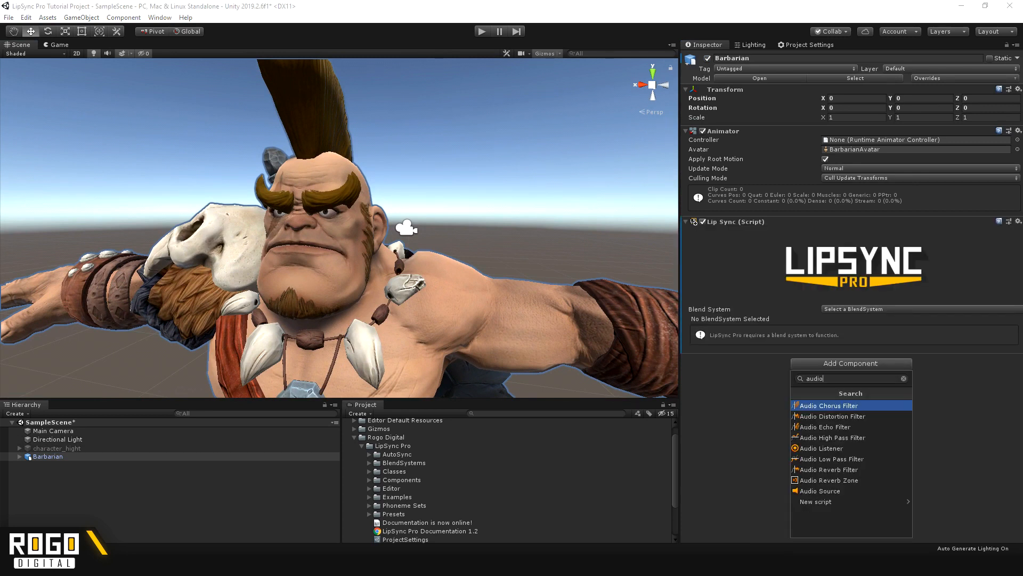
key("Down")
key("Down")
key("Down")
key("Down")
key("Down")
key("Down")
key("Down")
key("Down")
key("Return")
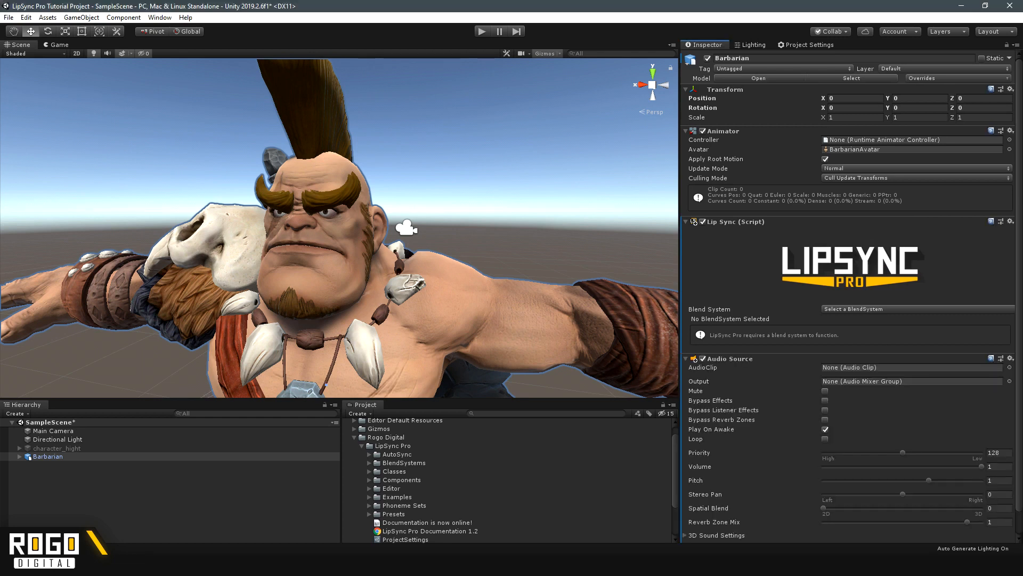
Step: Set the Barbarian's blend system to Advanced Blendshape Blend System and review the Blendshape Manager component
left_click(895, 309)
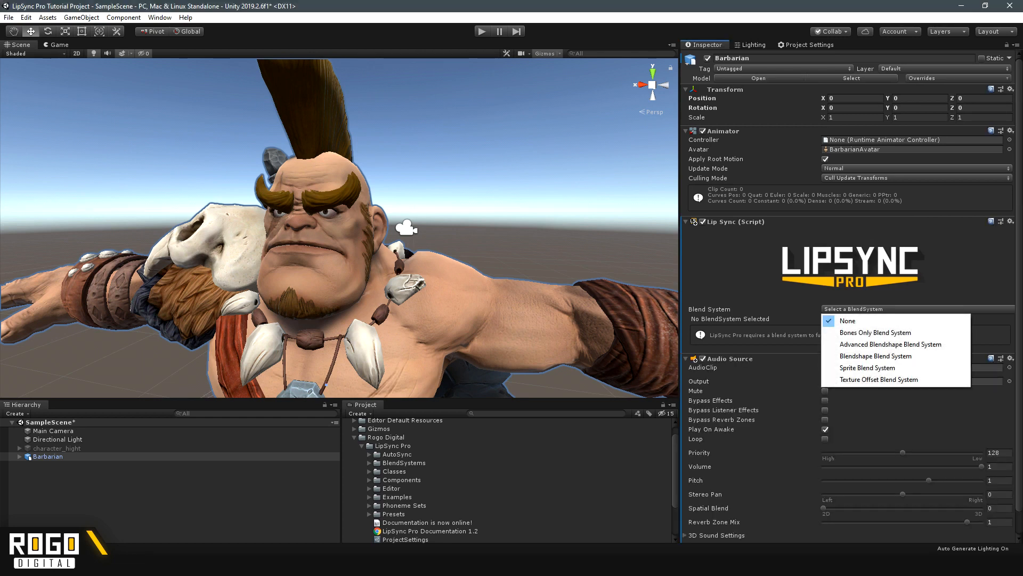
left_click(896, 345)
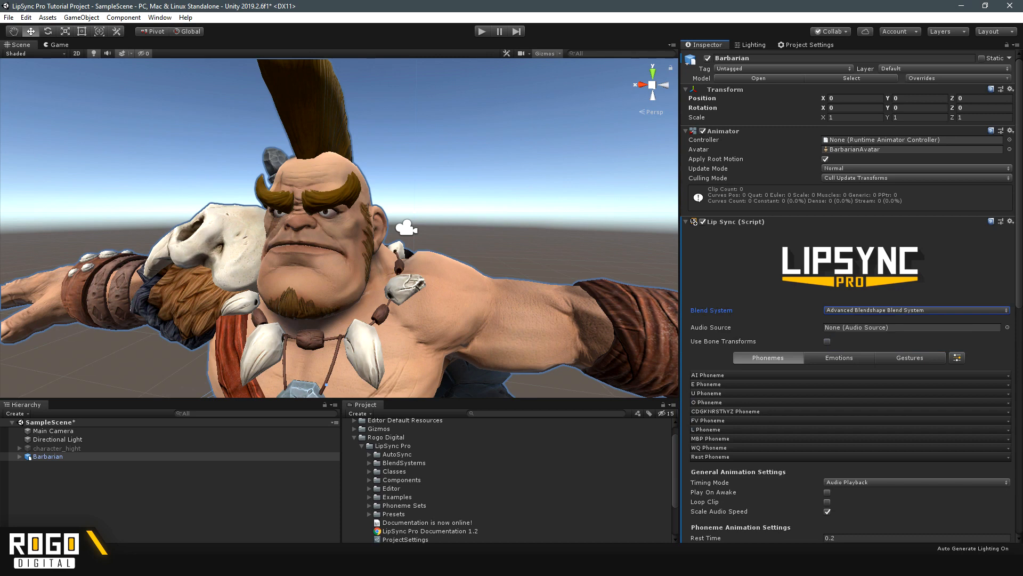
scroll(847, 293, "down", 10)
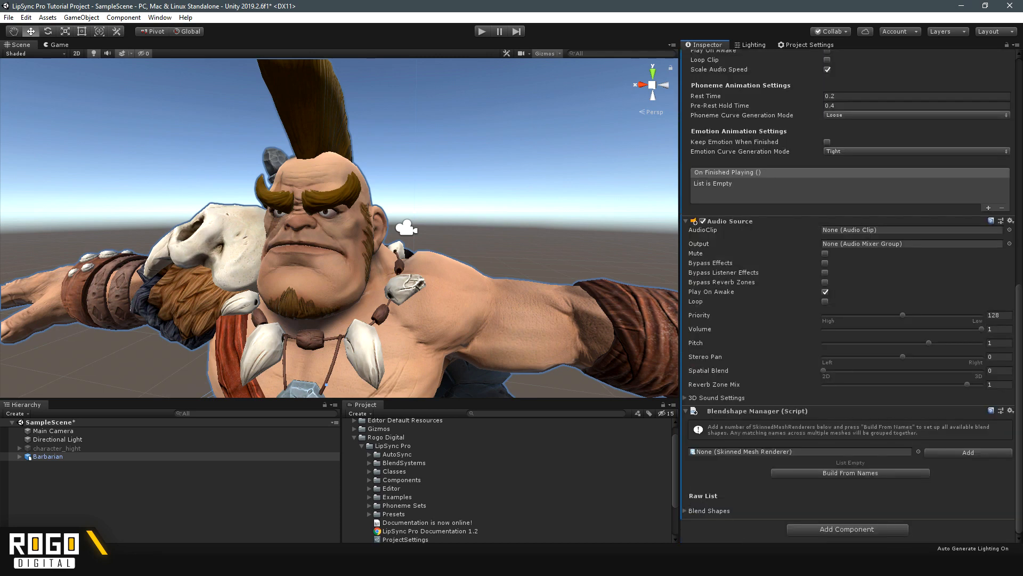
scroll(847, 293, "up", 10)
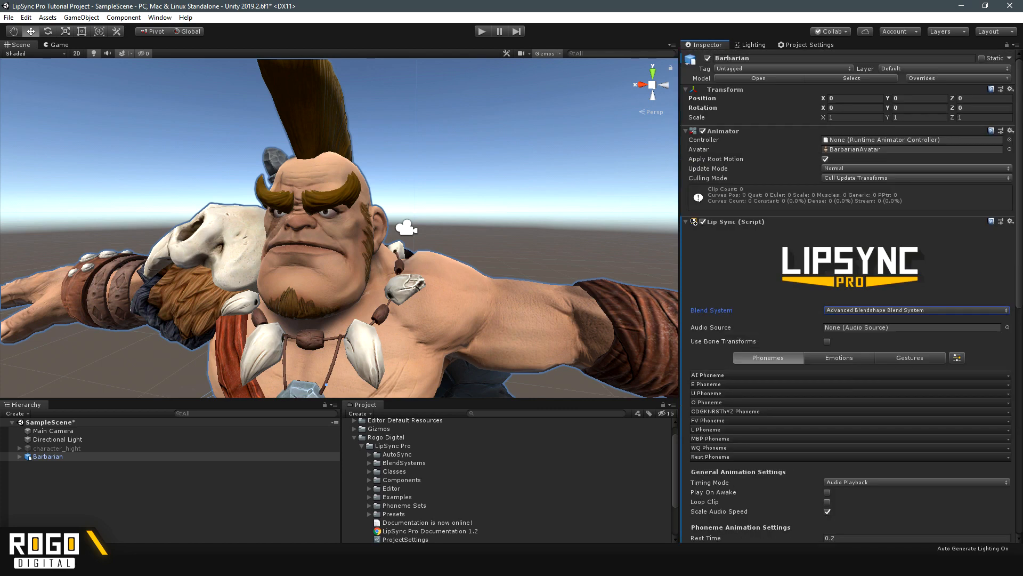
Step: Inspect the blend shapes of the Barbarian's model:Body mesh and test the brow_innerLowerer_L and brow_innerLowerer_R sliders, leaving both at 0
left_click(20, 456)
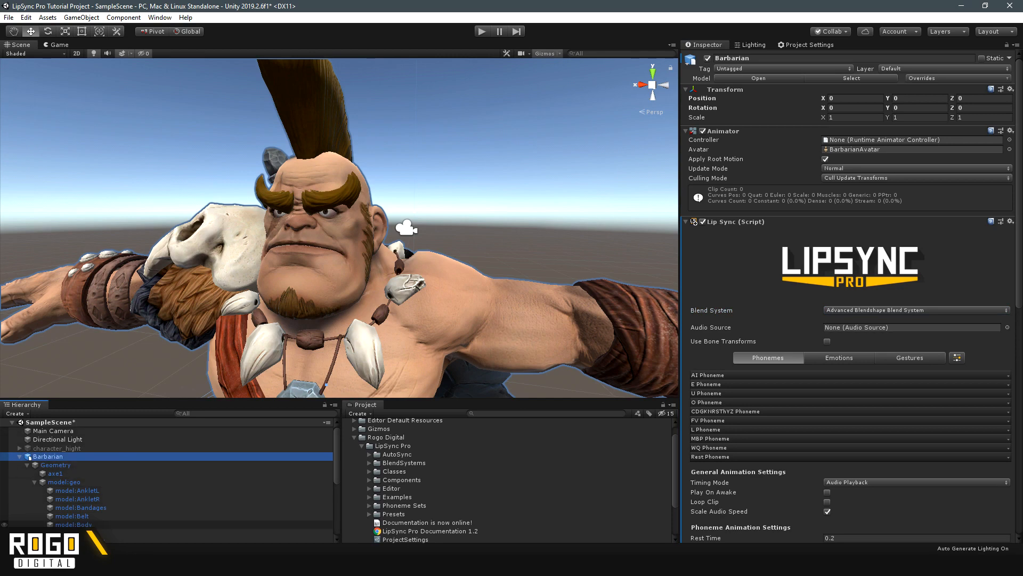
left_click(73, 525)
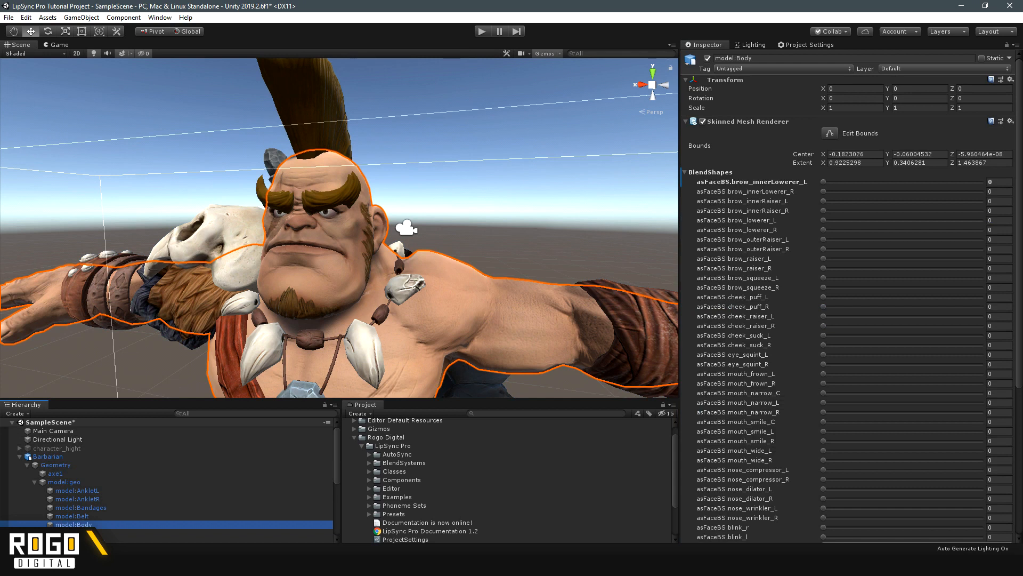
mouse_move(824, 182)
left_mouse_down()
mouse_move(835, 192)
mouse_move(823, 191)
mouse_move(982, 192)
mouse_move(823, 192)
left_mouse_up()
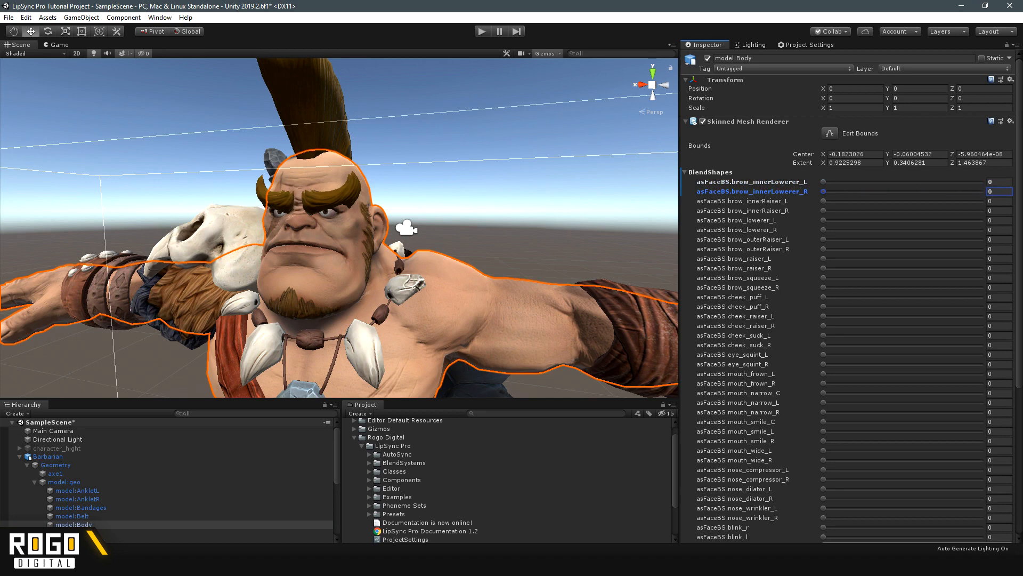
Step: Inspect the Barbarian's separate eyebrow meshes and test the blendShape2.eyeBrowR slider on model:eyeBrowR, leaving it at 0
left_click(416, 309)
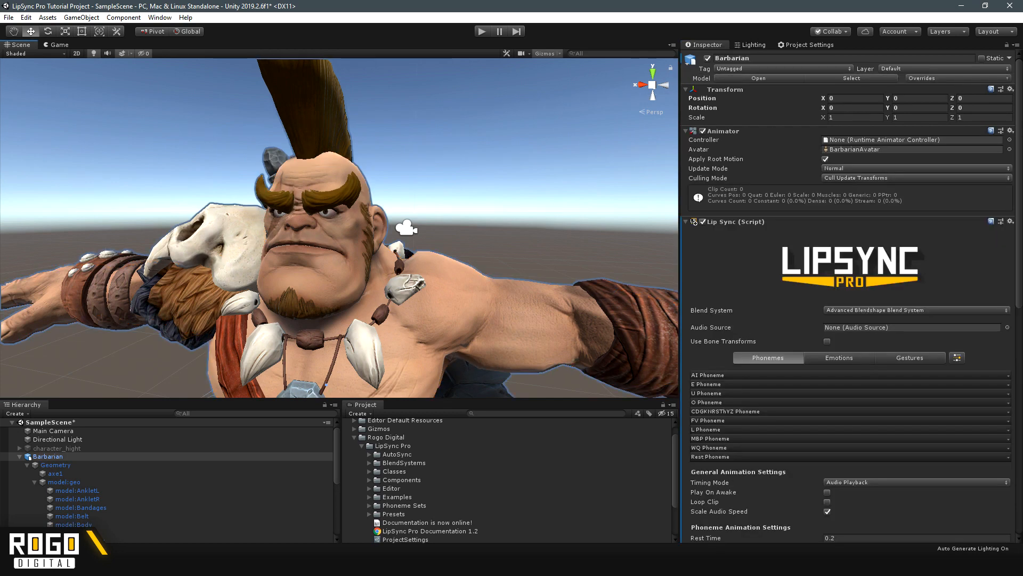
left_click(278, 200)
mouse_move(823, 182)
left_mouse_down()
mouse_move(874, 181)
mouse_move(823, 182)
left_mouse_up()
left_click(332, 199)
left_click(332, 199)
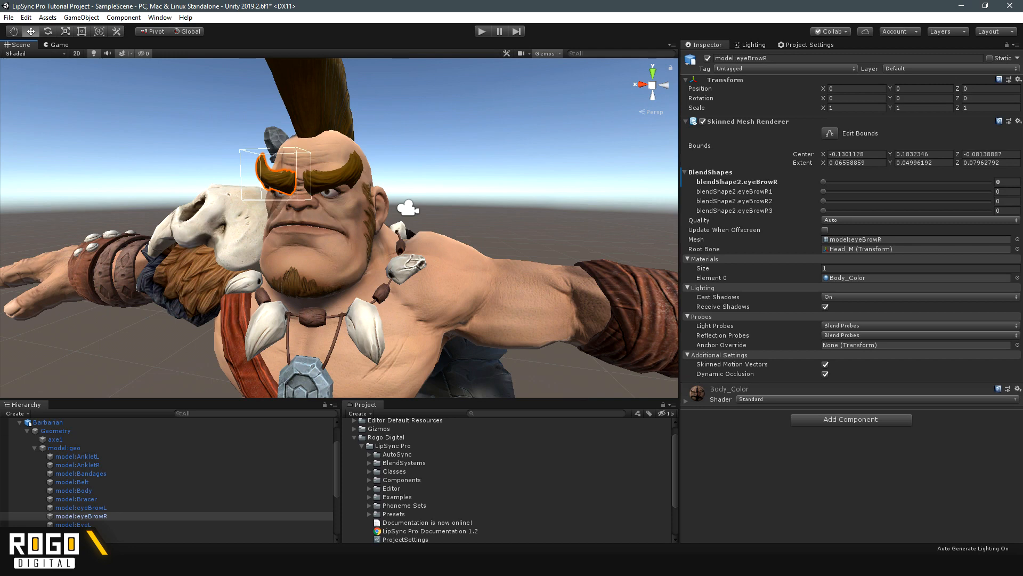
Step: Add the model:Body skinned mesh renderer to the Barbarian's Blendshape Manager
scroll(160, 479, "up", 2)
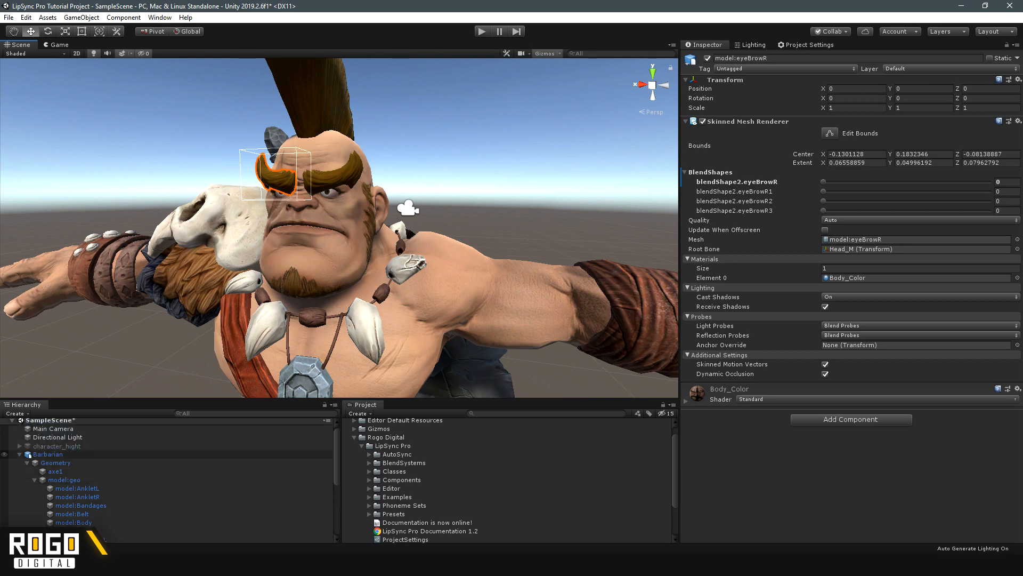
left_click(48, 454)
key("Left")
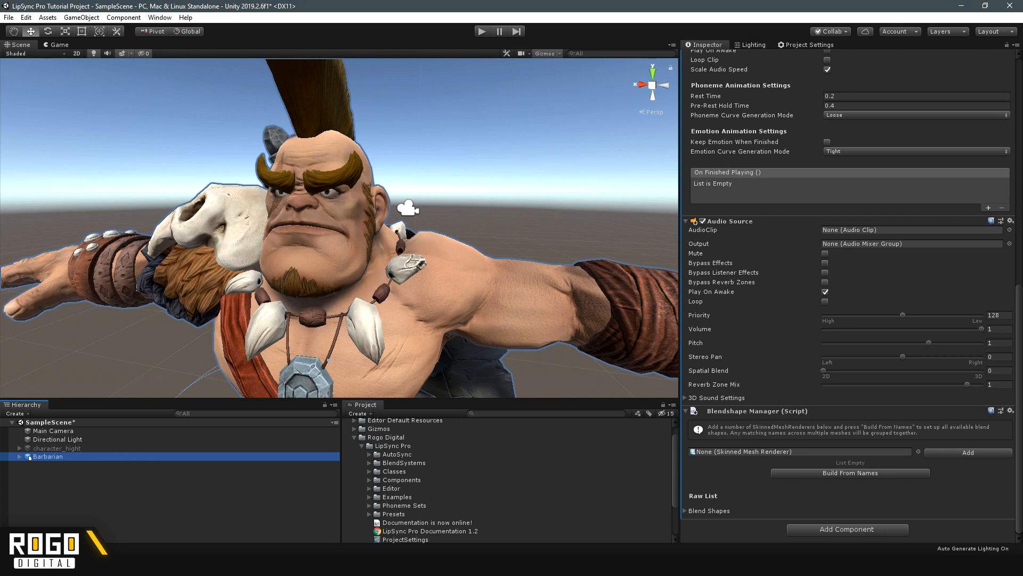
left_click(20, 456)
scroll(21, 458, "down", 1)
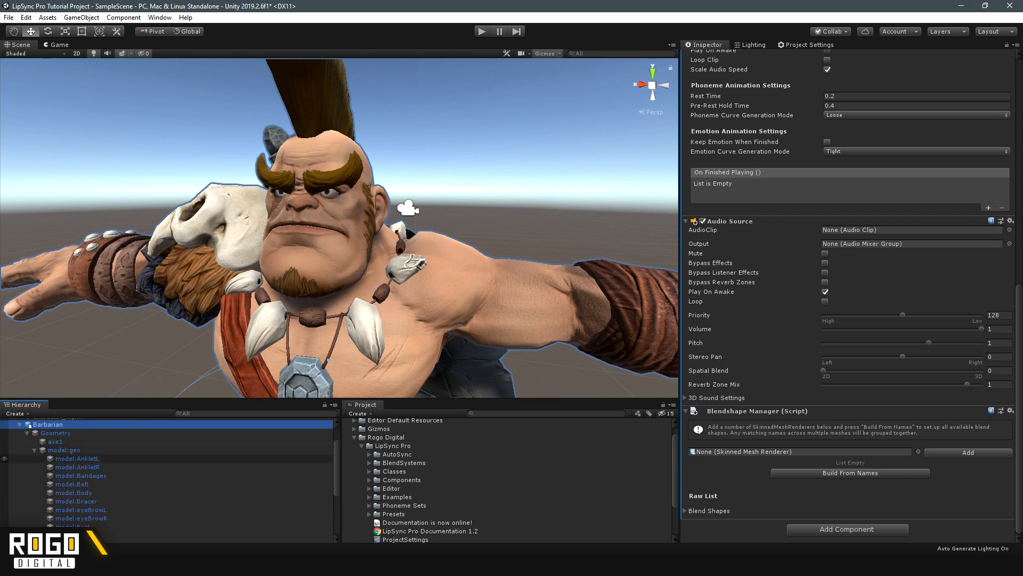
left_click_drag(73, 492, 773, 452)
left_click(969, 452)
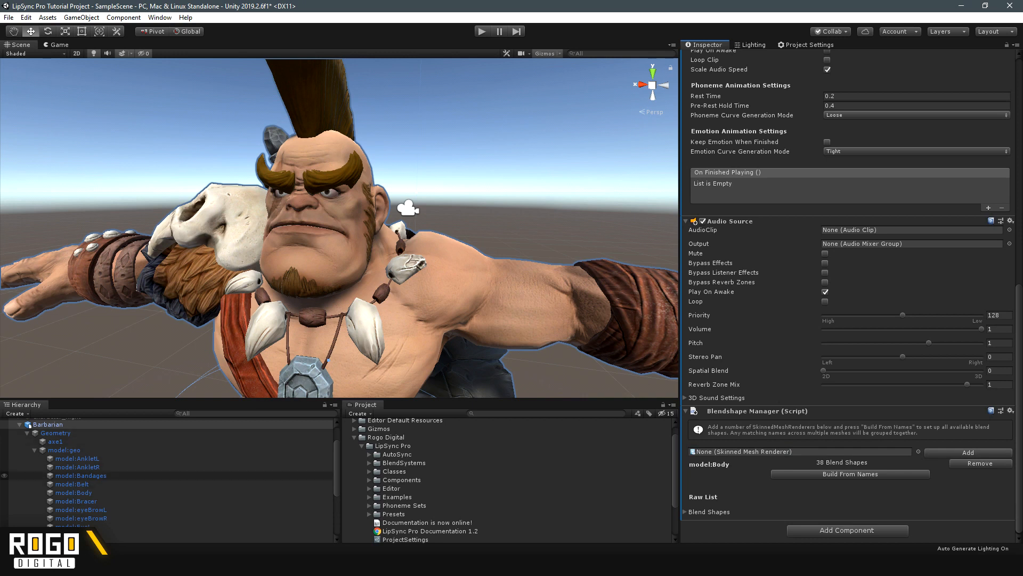
Step: Add the model:eyeBrowL and model:eyeBrowR skinned mesh renderers to the Barbarian's Blendshape Manager
left_click_drag(81, 510, 773, 452)
left_click(968, 453)
left_click_drag(81, 518, 772, 452)
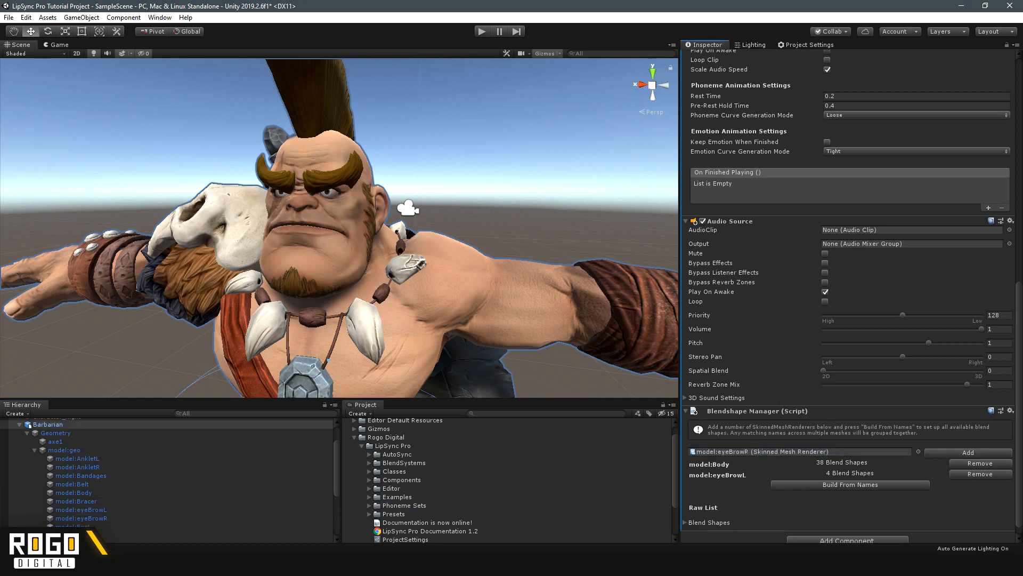
left_click(968, 452)
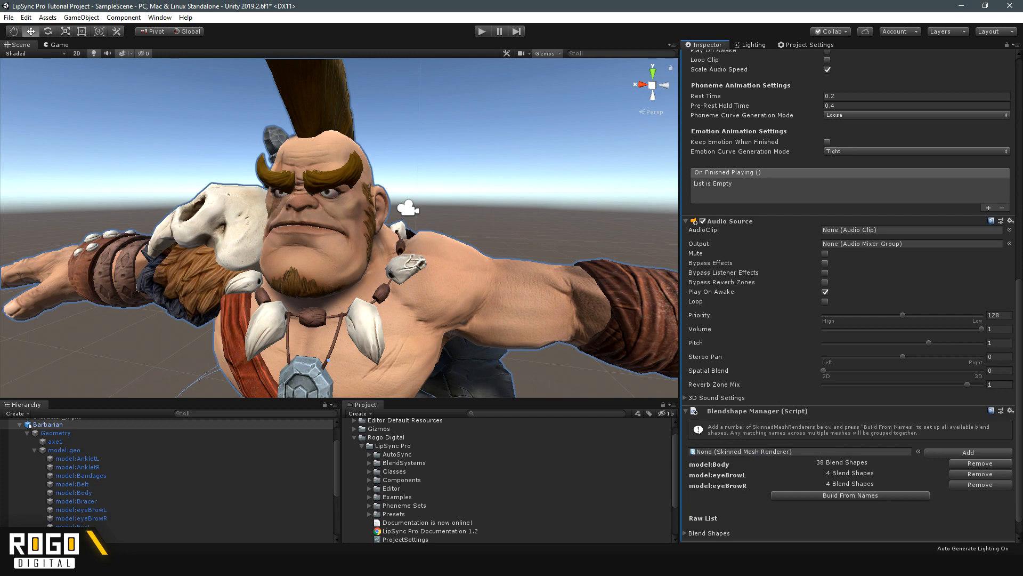
Step: Build the Blendshape Manager's blend shapes from the mesh names and expand the resulting raw list
left_click(851, 495)
left_click(708, 511)
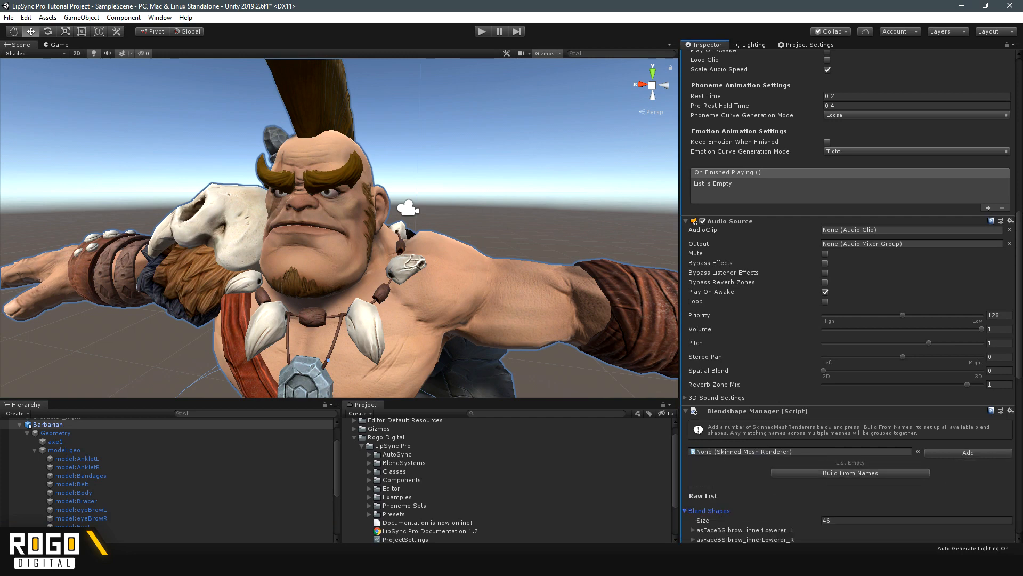
scroll(847, 298, "down", 5)
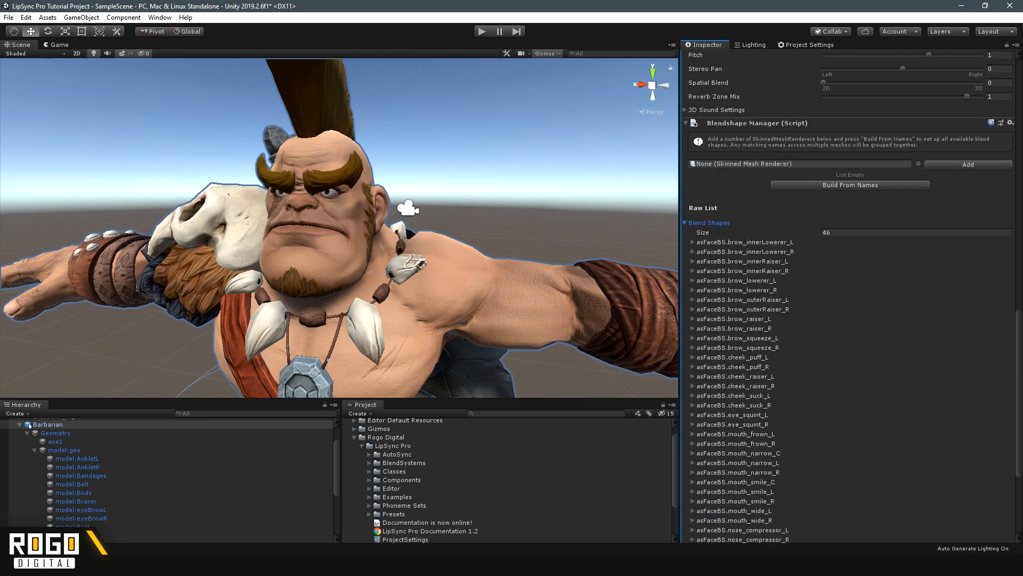
scroll(848, 299, "down", 3)
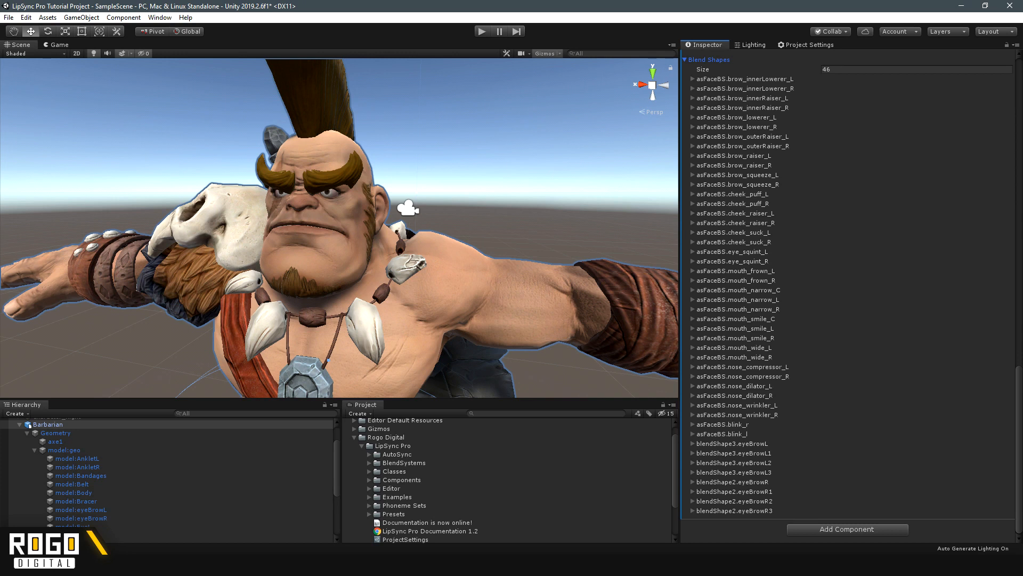
Step: Examine the eyebrow entries from both eyebrow meshes in the raw Blend Shapes list
left_click(693, 443)
left_click(693, 443)
left_click(692, 491)
left_click(693, 491)
left_click(693, 444)
scroll(850, 298, "up", 3)
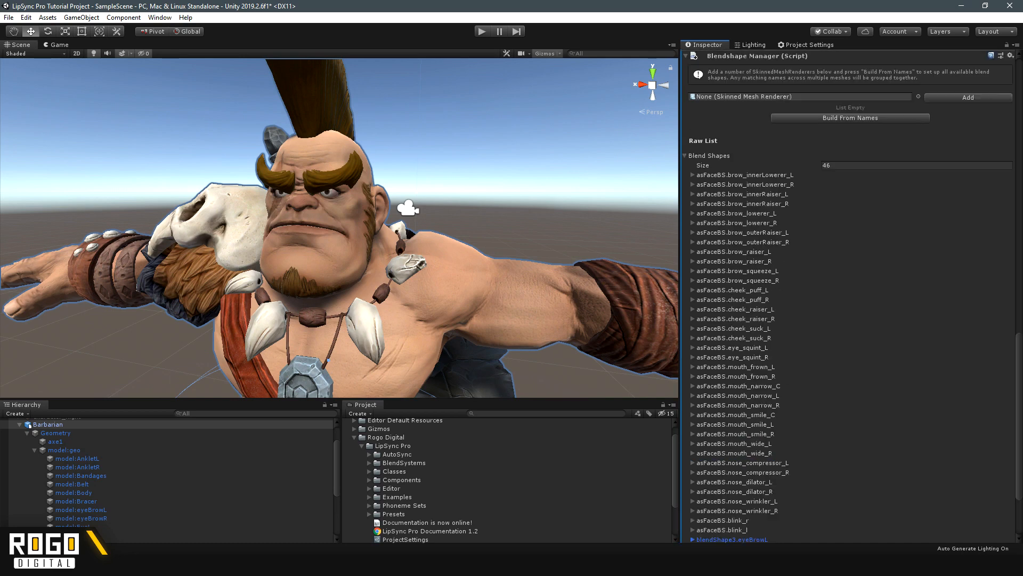
Step: Try setting the mappings size of asFaceBS.brow_lowerer_L to 2 and expand both mapping elements
left_click(692, 214)
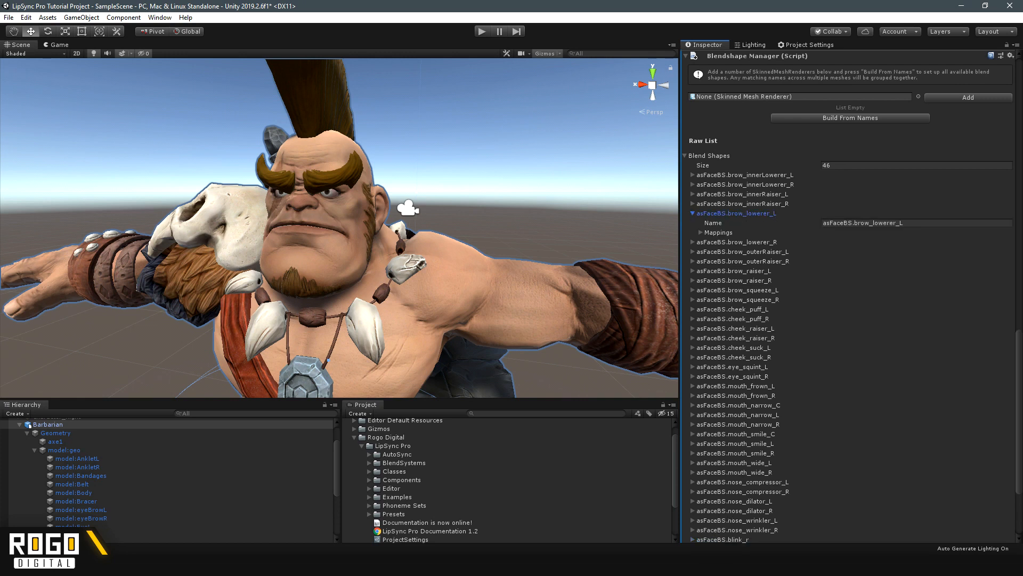
left_click(701, 232)
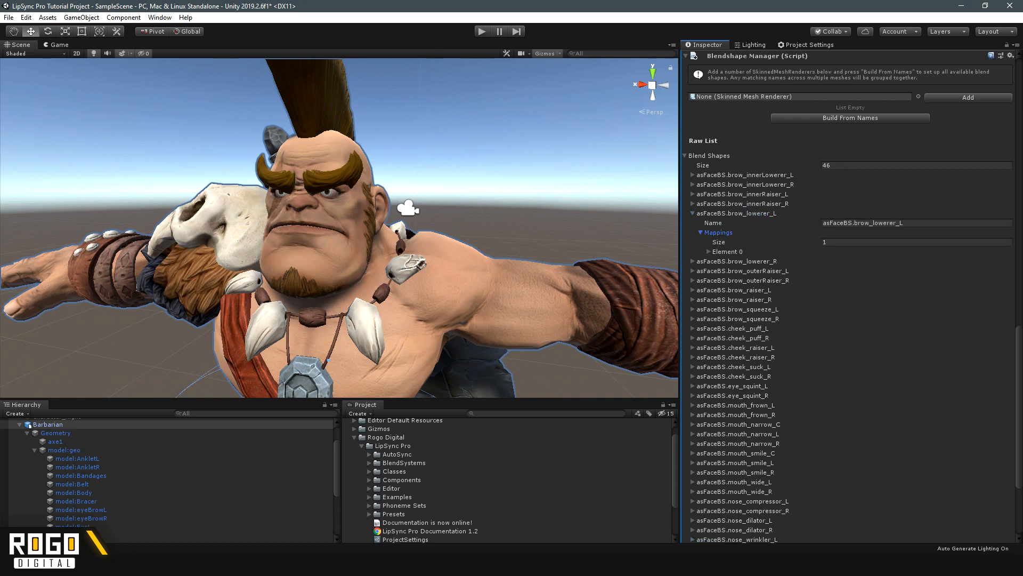
left_click(709, 252)
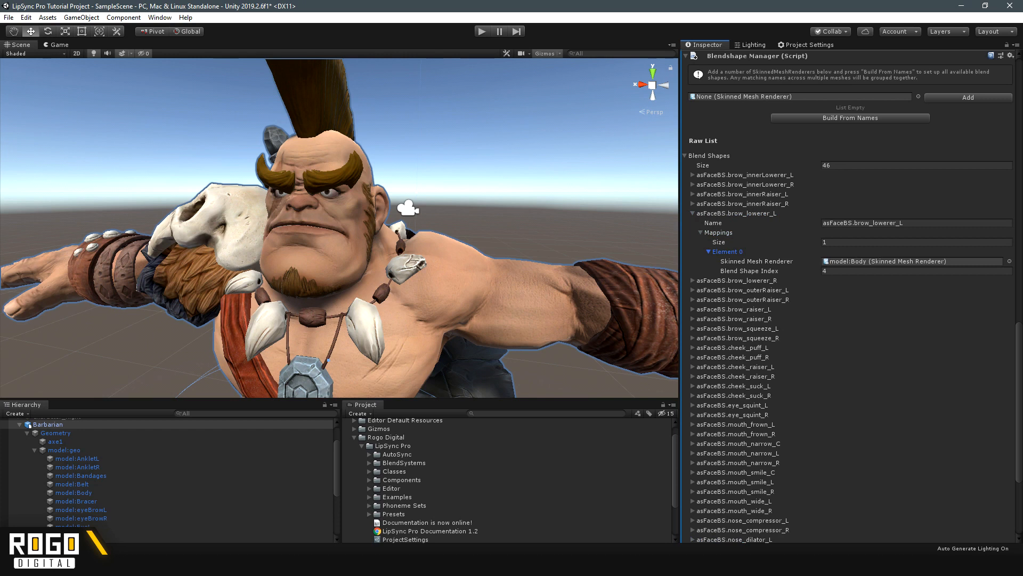
left_click(853, 242)
type("2")
key("Return")
left_click(708, 280)
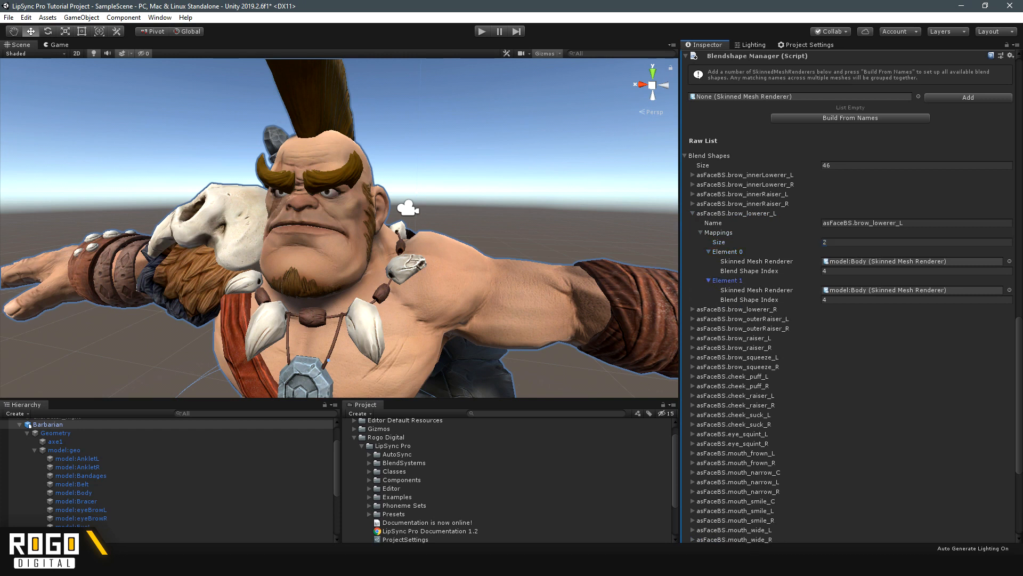
Step: Examine the renderer and blend shape index mapped to blendShape3.eyeBrowL1
scroll(850, 293, "down", 6)
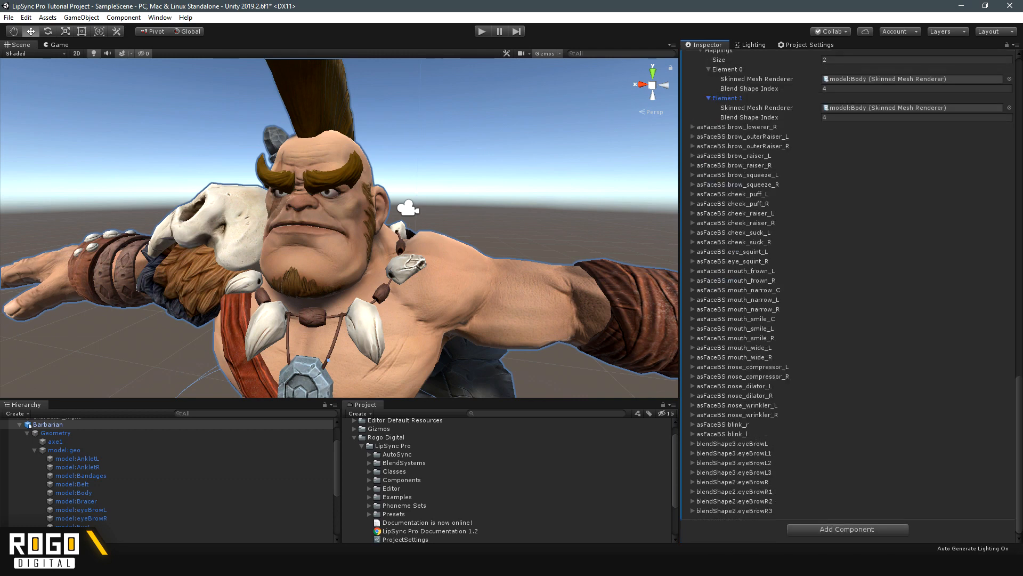
left_click(693, 453)
left_click(701, 472)
left_click(708, 491)
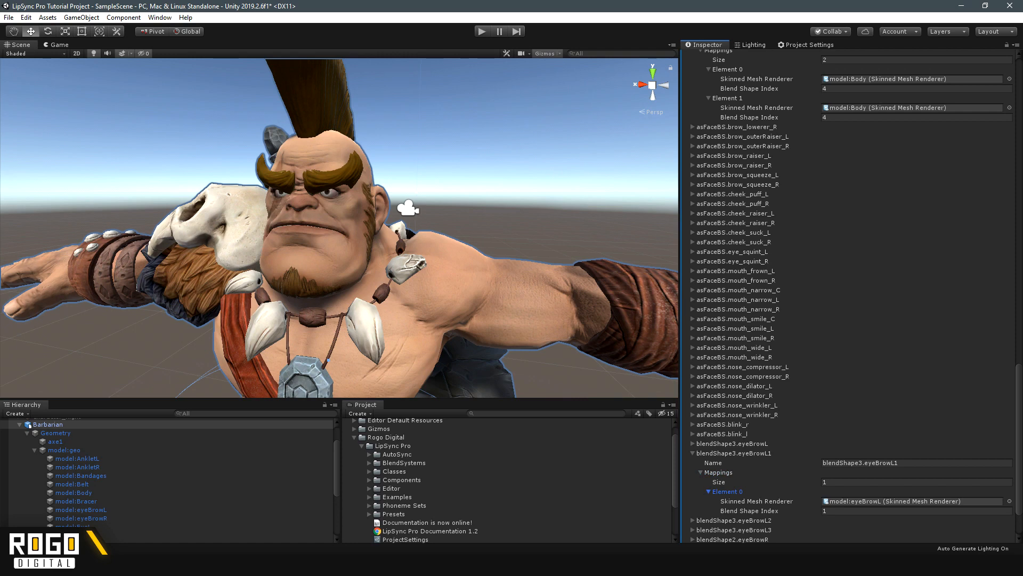
scroll(850, 298, "up", 10)
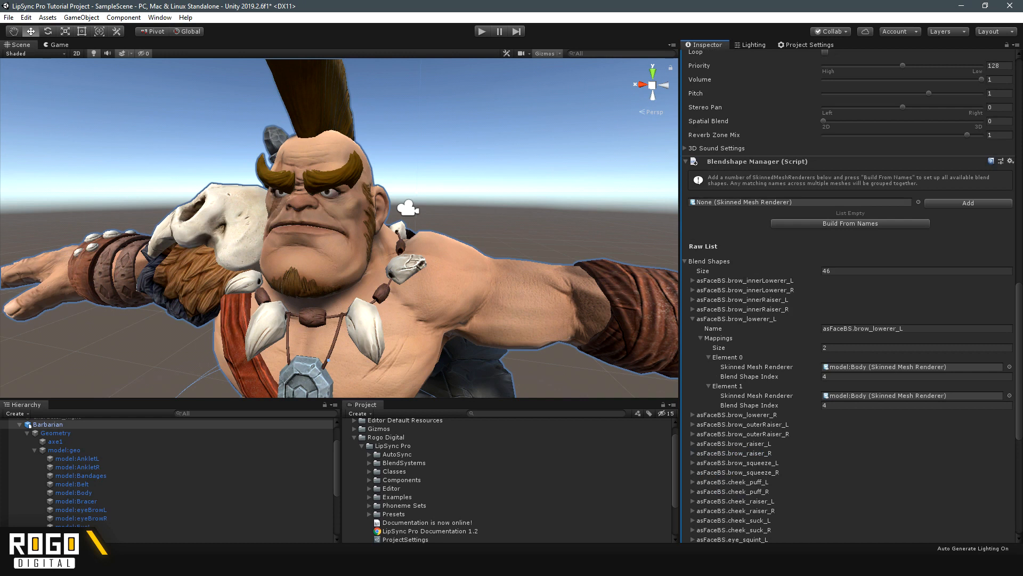
Step: Restore the mappings size of asFaceBS.brow_lowerer_L to 1 and collapse the entry
left_click(852, 348)
type("1")
key("Return")
left_click(693, 319)
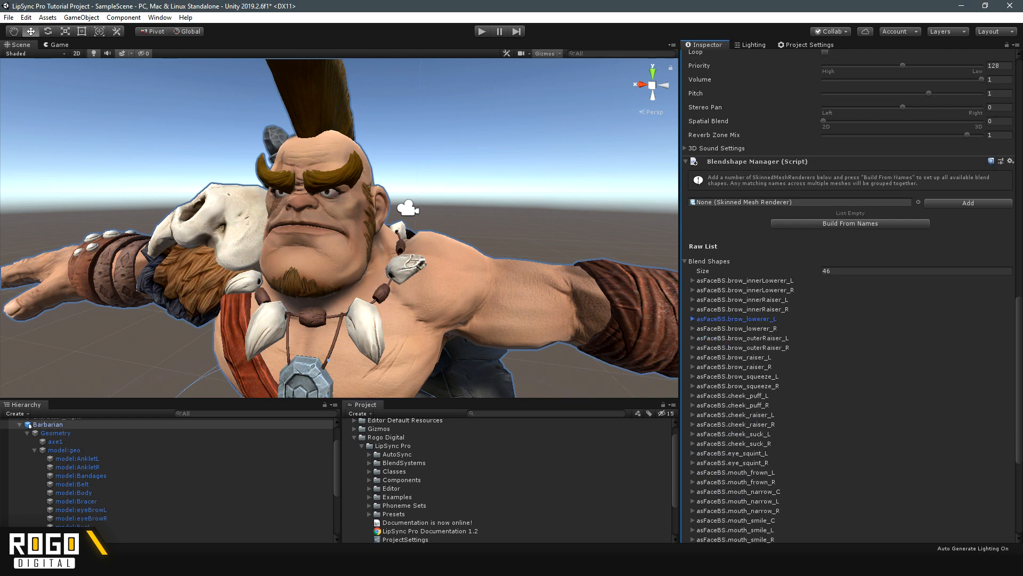
Step: Assign the Barbarian's Audio Source to its Lip Sync component and enable Use Bone Transforms
scroll(850, 298, "down", 7)
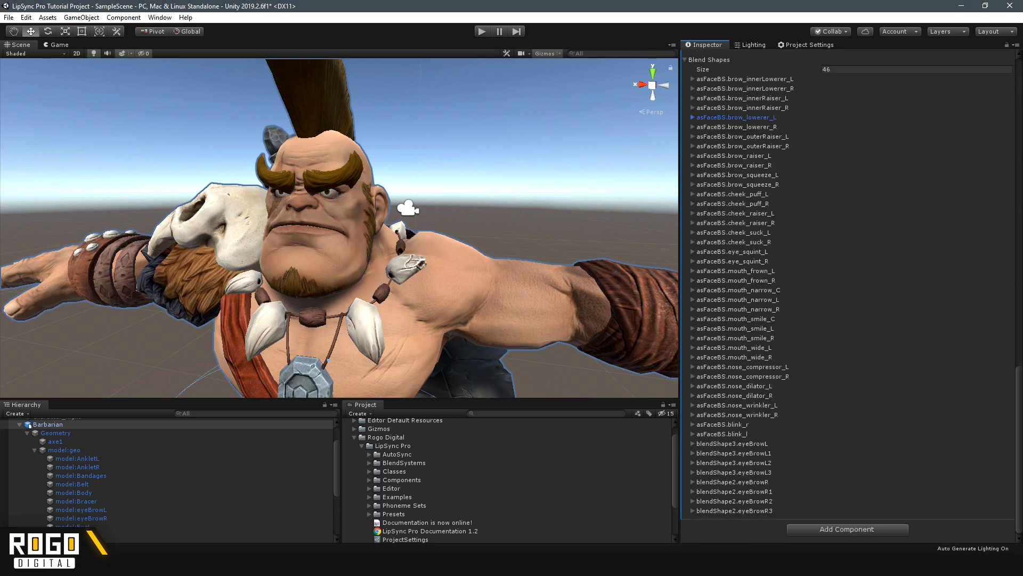
scroll(850, 298, "up", 9)
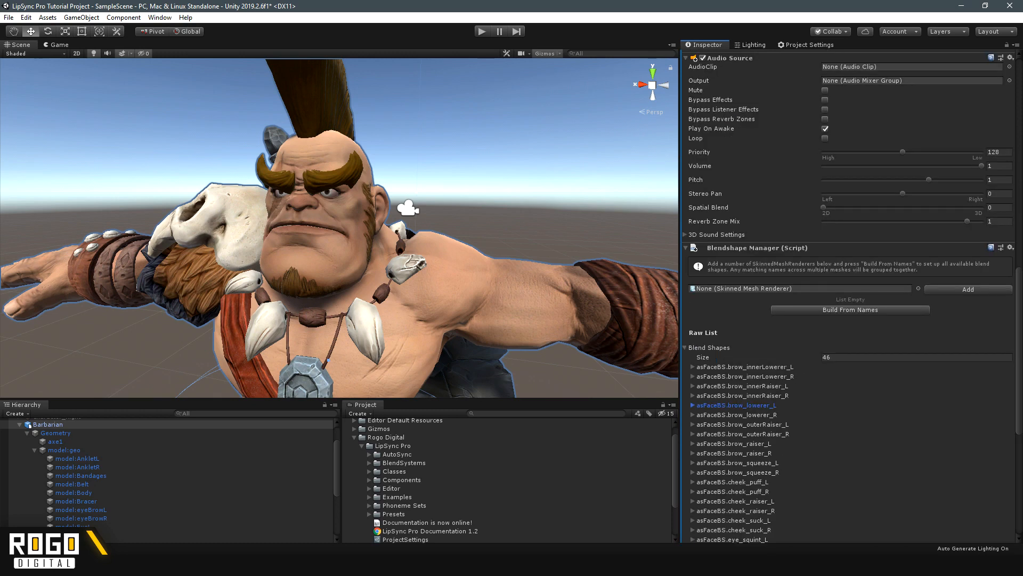
left_click(686, 347)
scroll(850, 298, "up", 11)
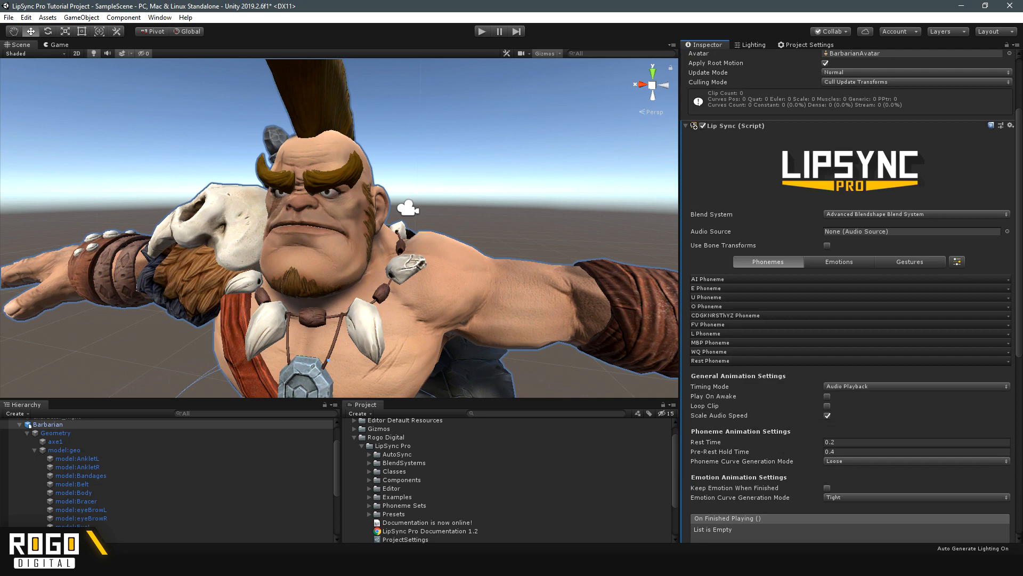
left_click_drag(48, 424, 911, 231)
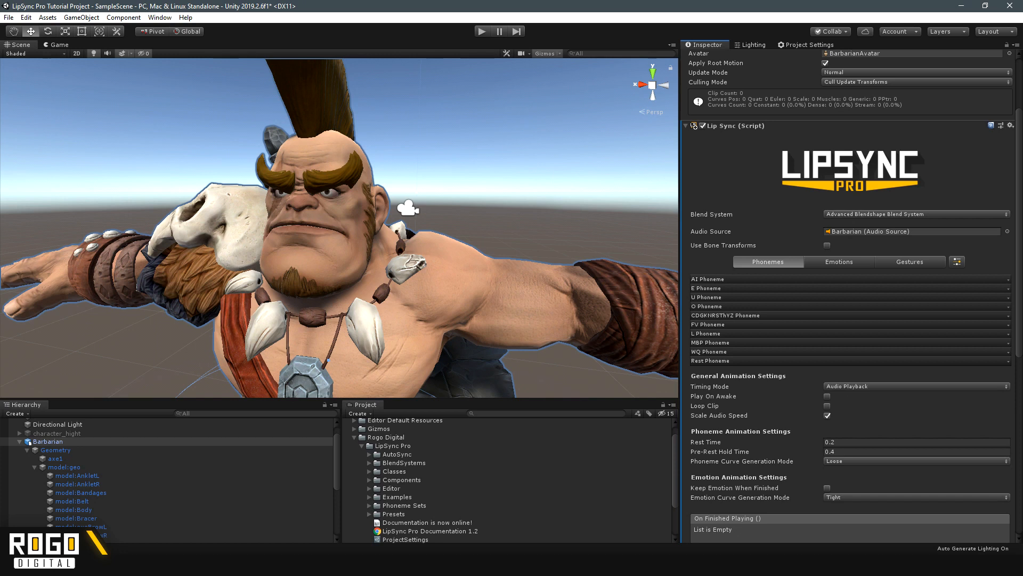
left_click(827, 245)
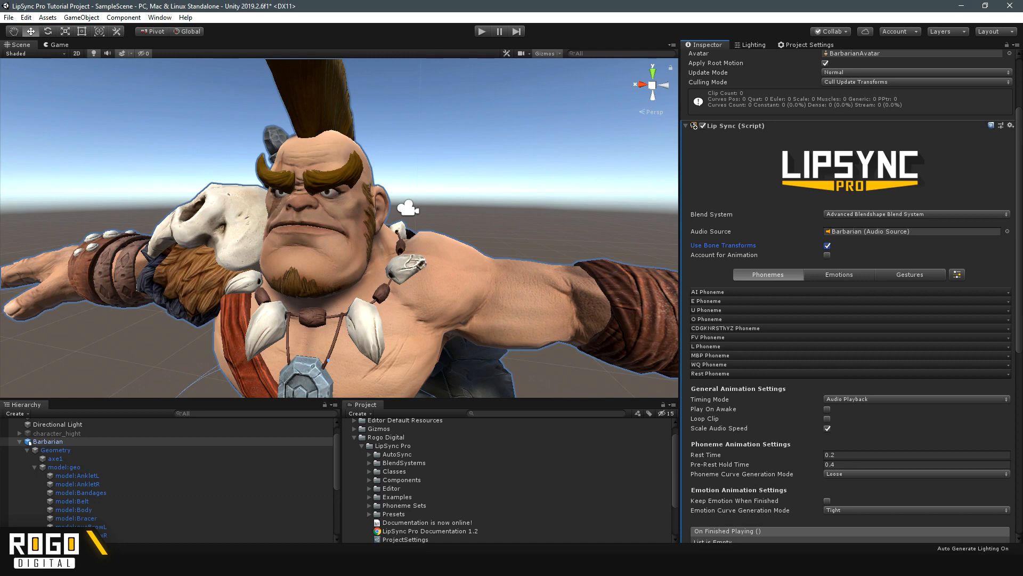
scroll(850, 293, "up", 5)
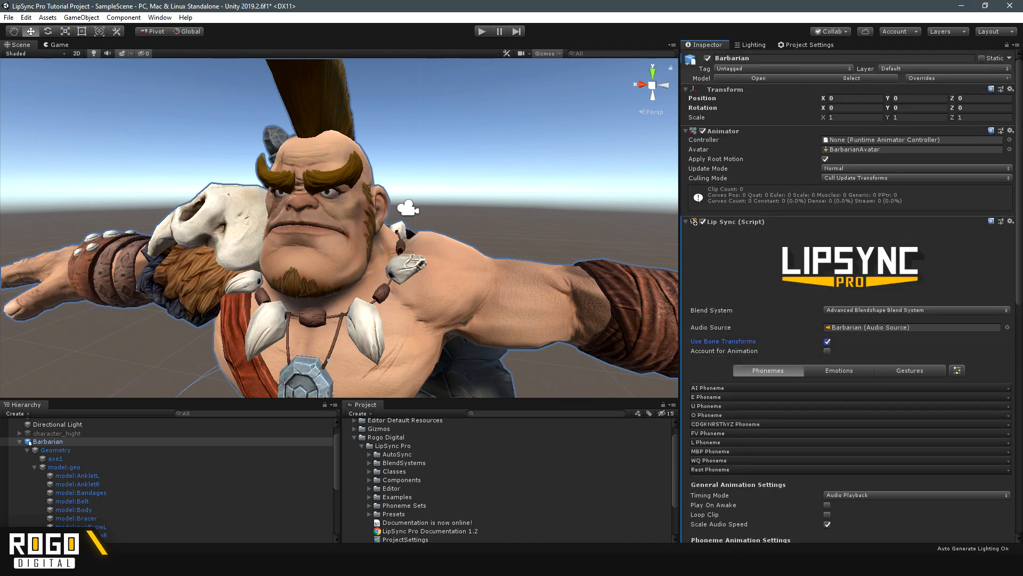
scroll(746, 250, "down", 5)
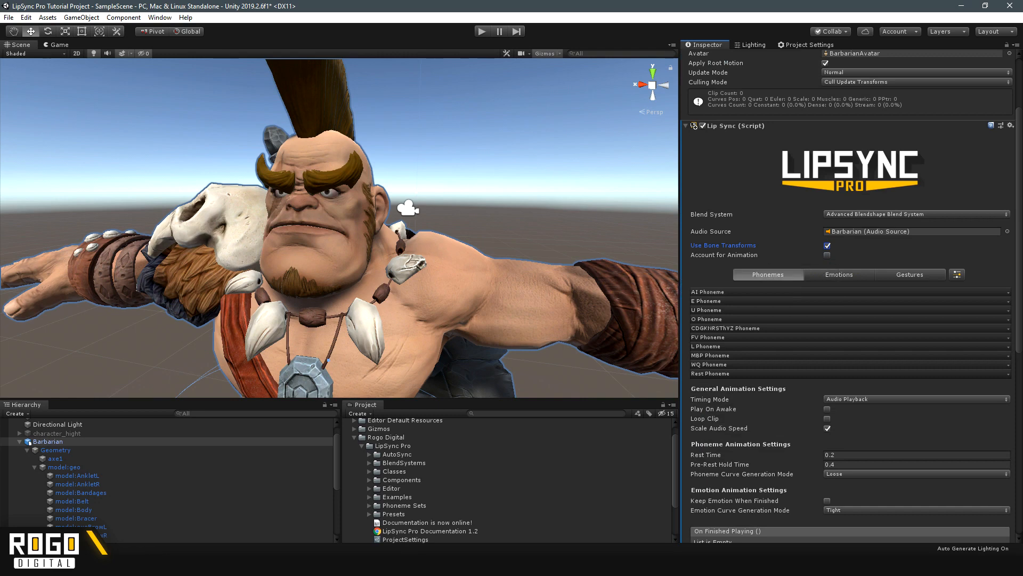
scroll(847, 293, "up", 5)
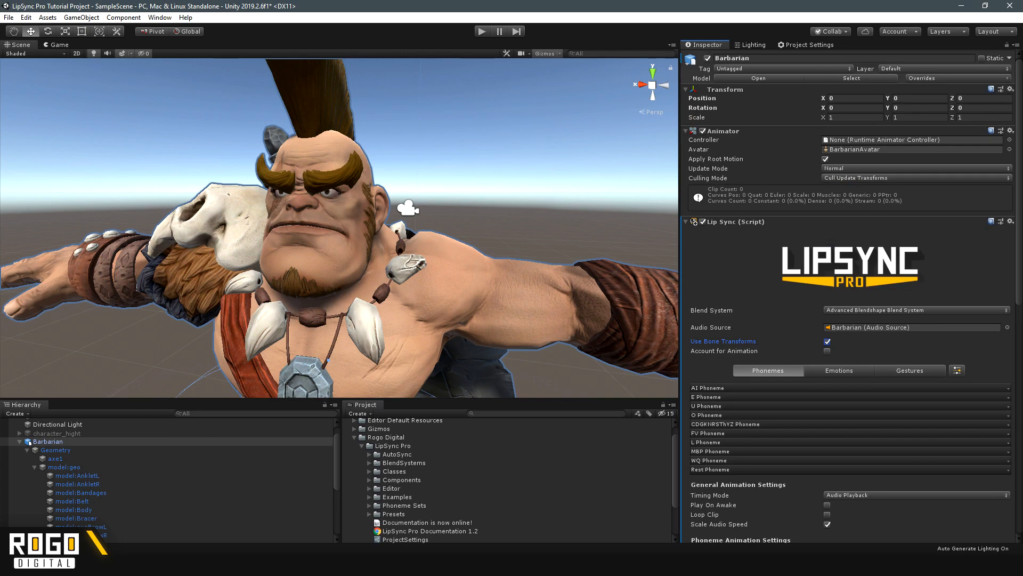
scroll(847, 293, "down", 5)
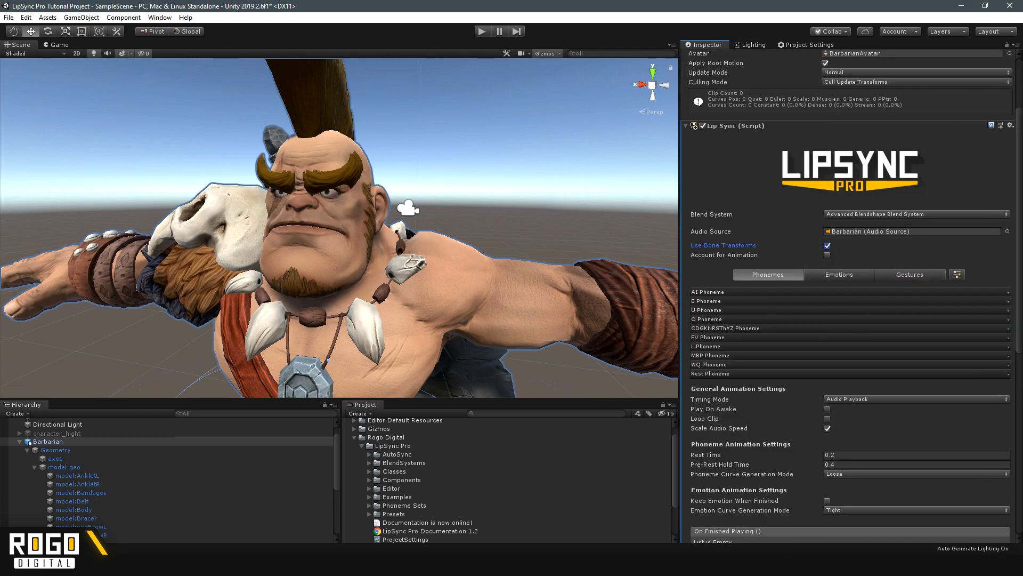
Step: Locate the Jaw_M bone under Head_M in the Barbarian's DeformationSystem and view its transform
mouse_move(469, 203)
right_mouse_down()
mouse_move(362, 114)
mouse_move(474, 193)
mouse_move(460, 198)
right_mouse_up()
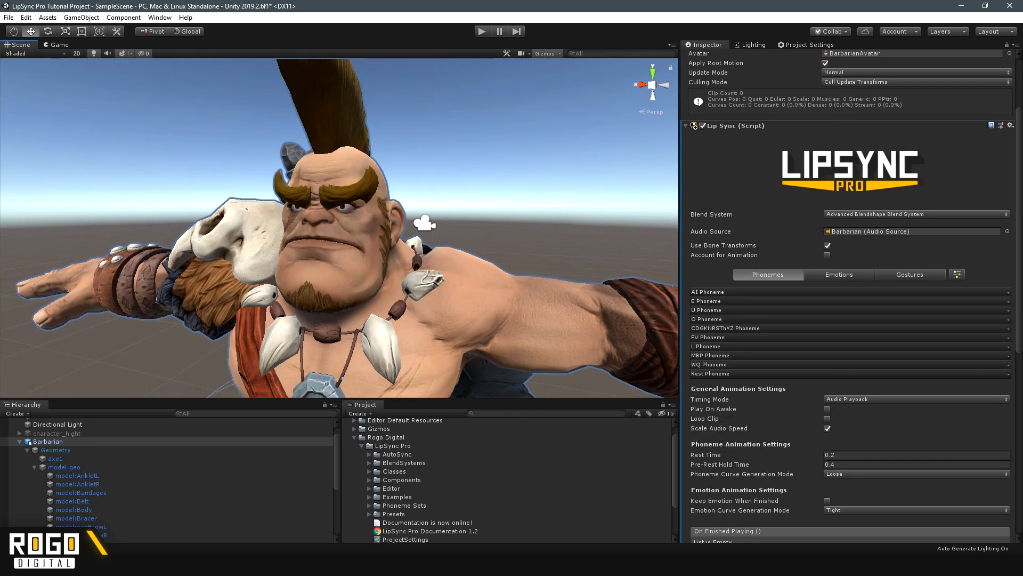
scroll(168, 475, "down", 5)
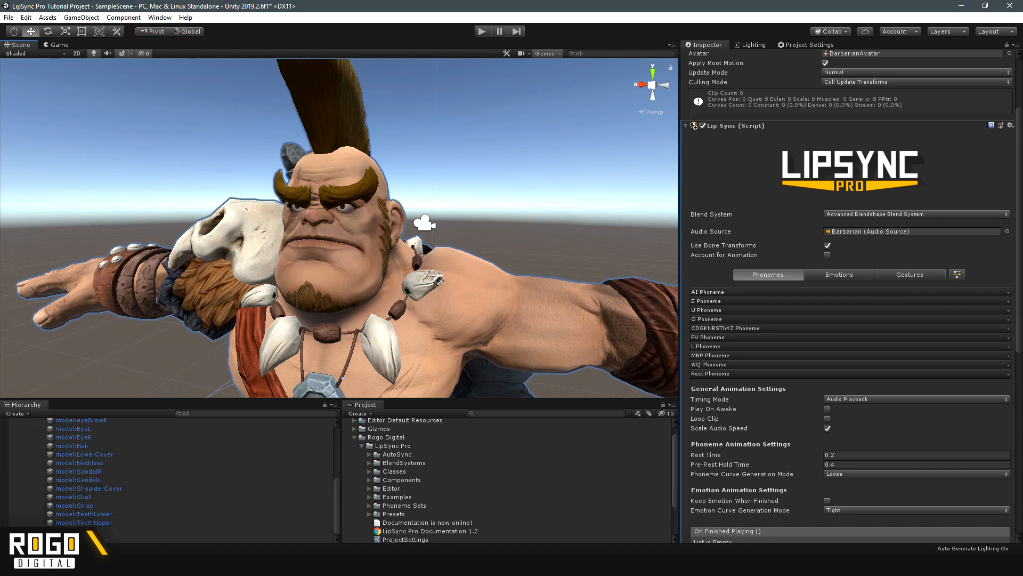
scroll(168, 480, "down", 3)
left_click(48, 479)
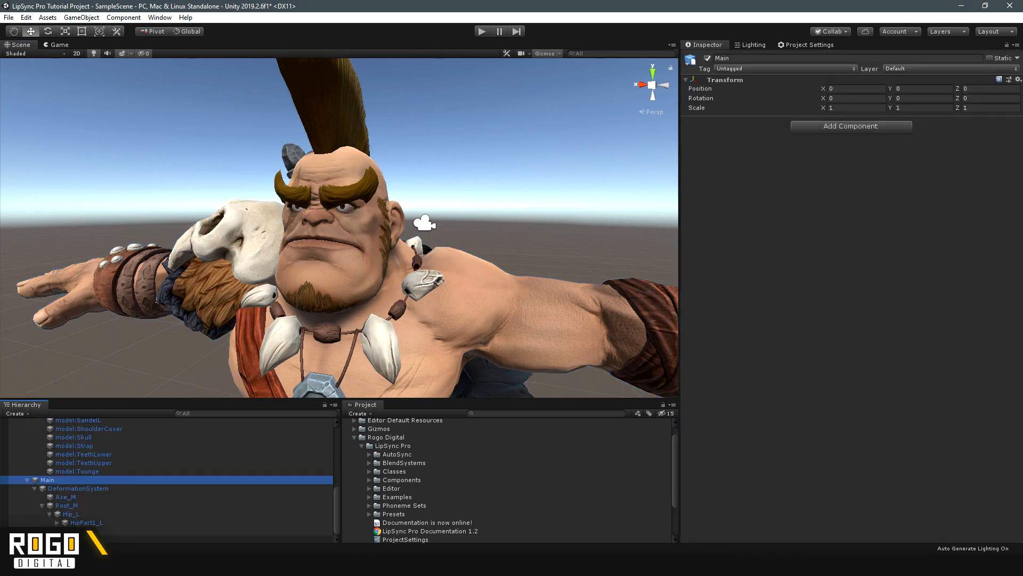
scroll(168, 480, "down", 1)
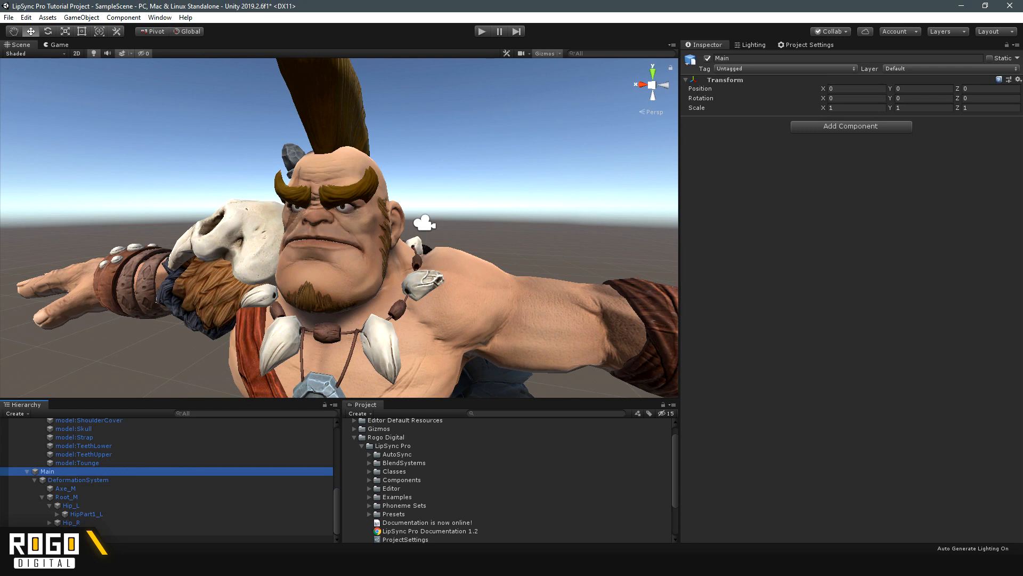
scroll(168, 479, "down", 2)
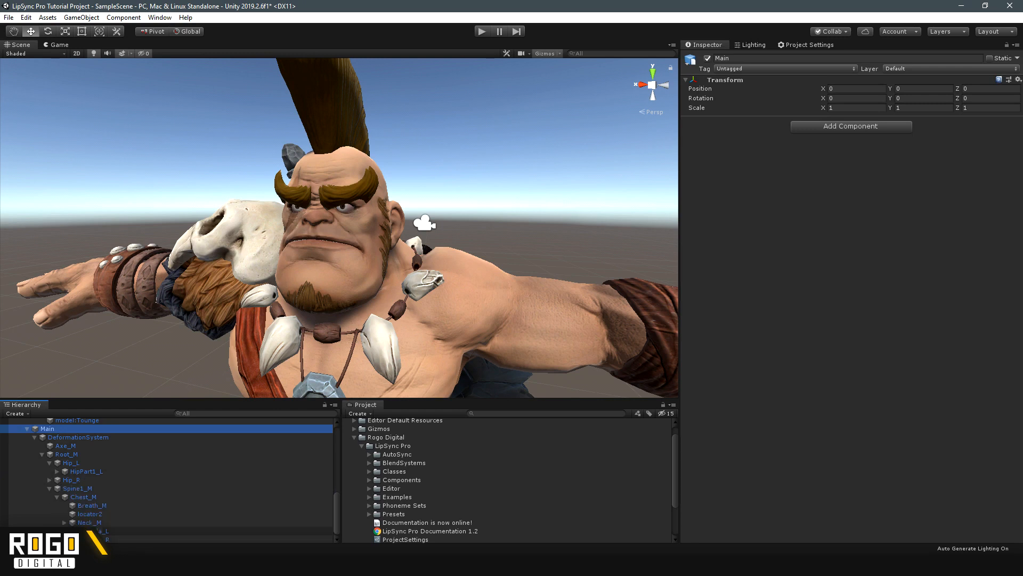
scroll(98, 525, "down", 1)
left_click(106, 522)
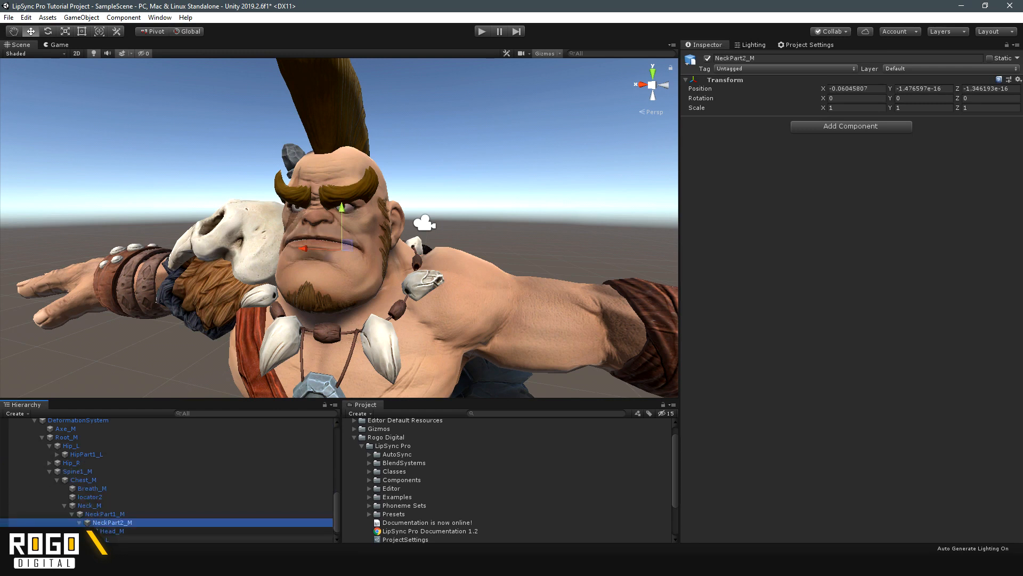
left_click(87, 530)
scroll(98, 525, "down", 2)
scroll(99, 525, "down", 1)
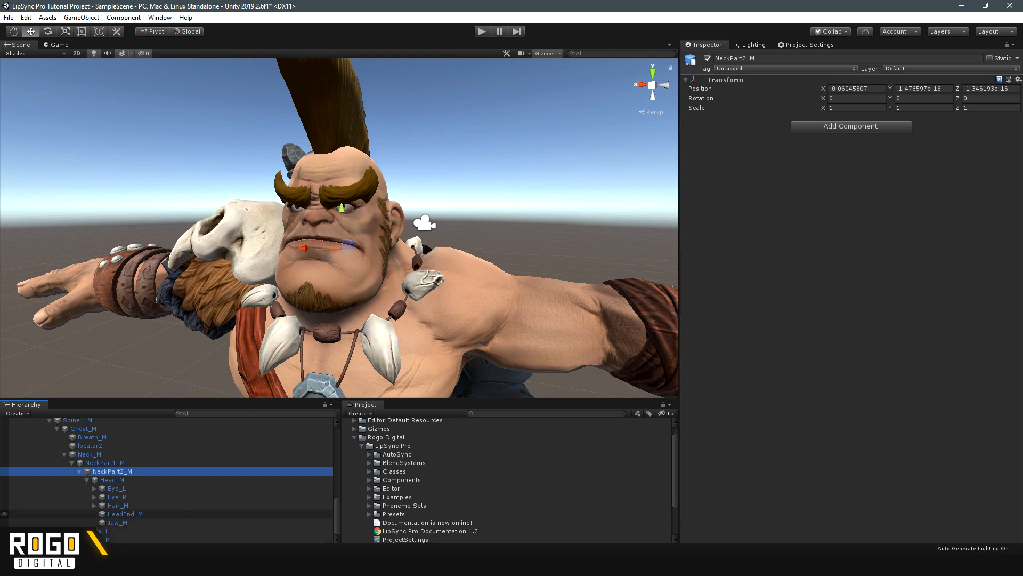
left_click(117, 523)
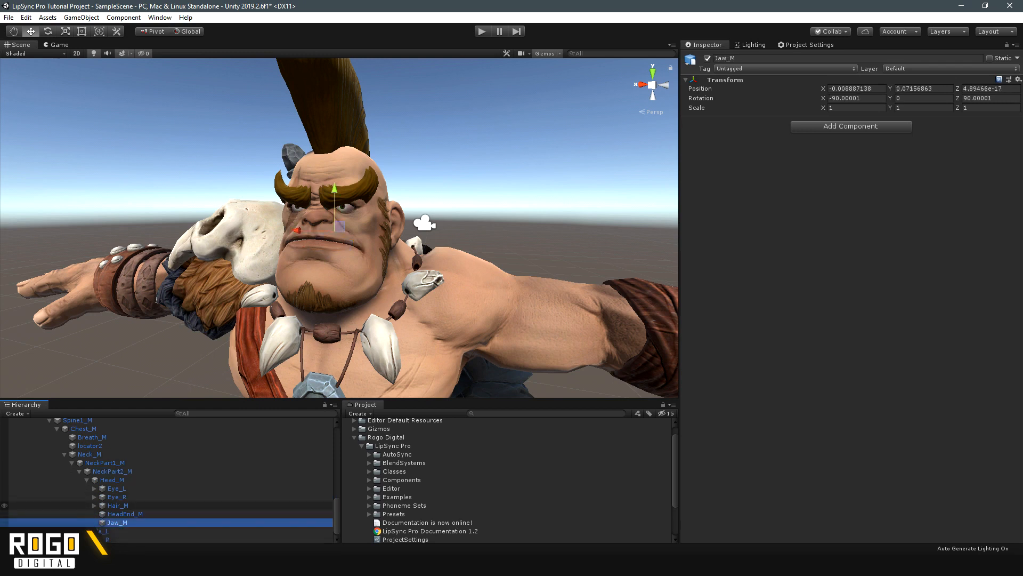
Step: Examine the Hair_M and HeadEnd_M bones beside Jaw_M in the head hierarchy
left_click(118, 505)
left_click(95, 505)
left_click(94, 506)
left_click(124, 514)
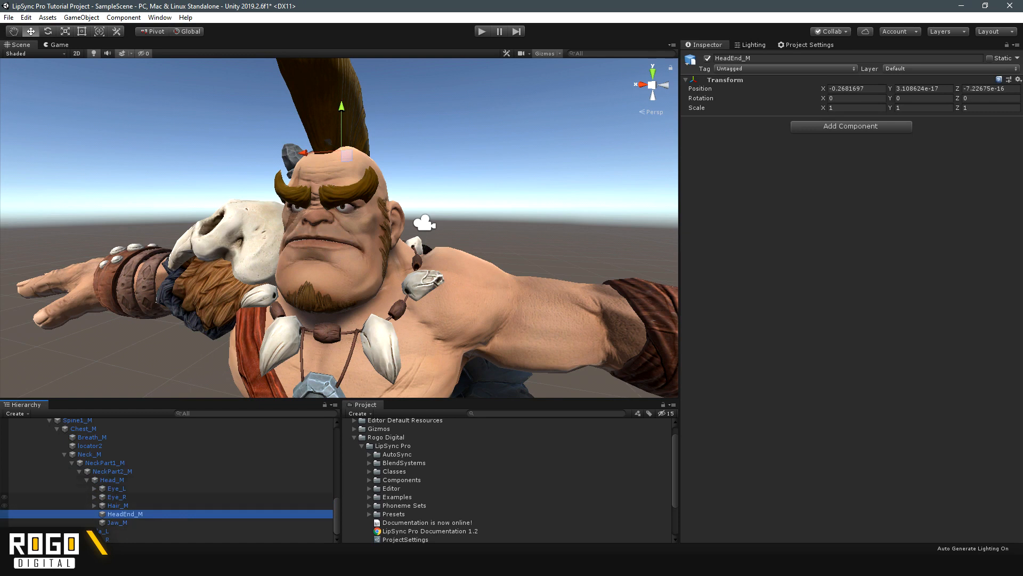
left_click(117, 523)
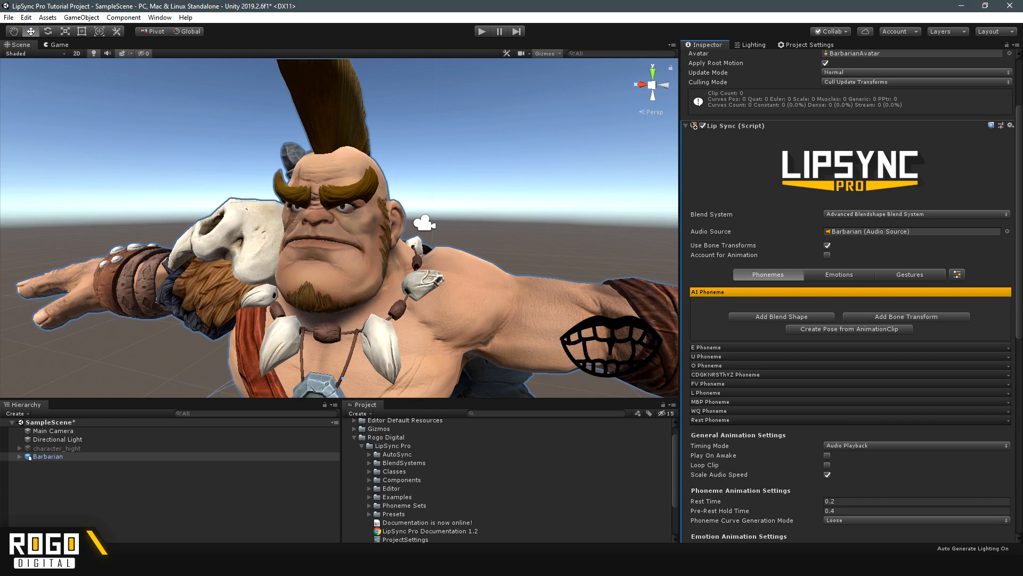
Step: Add a bone transform to the AI phoneme and assign the Barbarian's Jaw_M bone to it
left_click(906, 317)
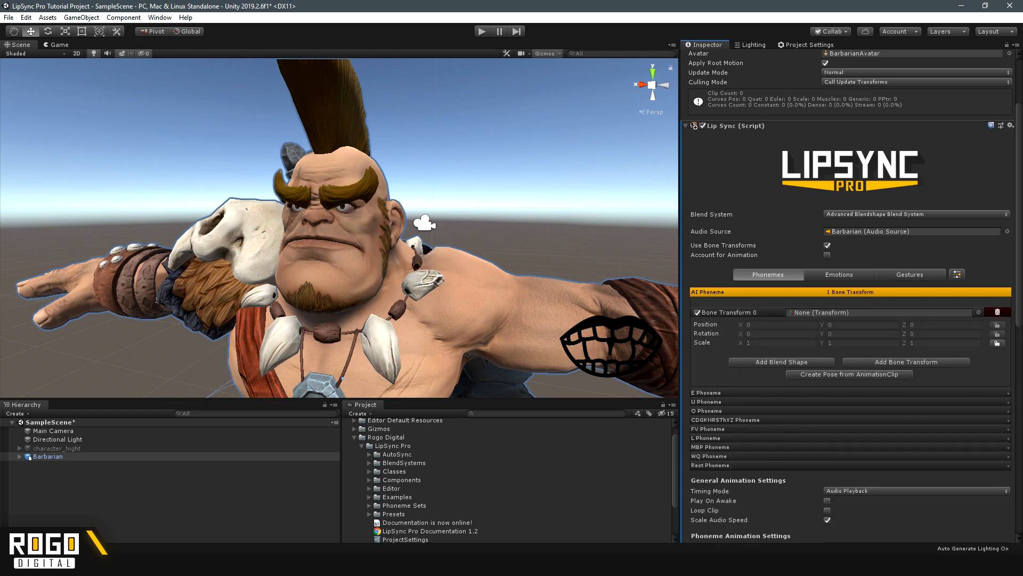
left_click(20, 456)
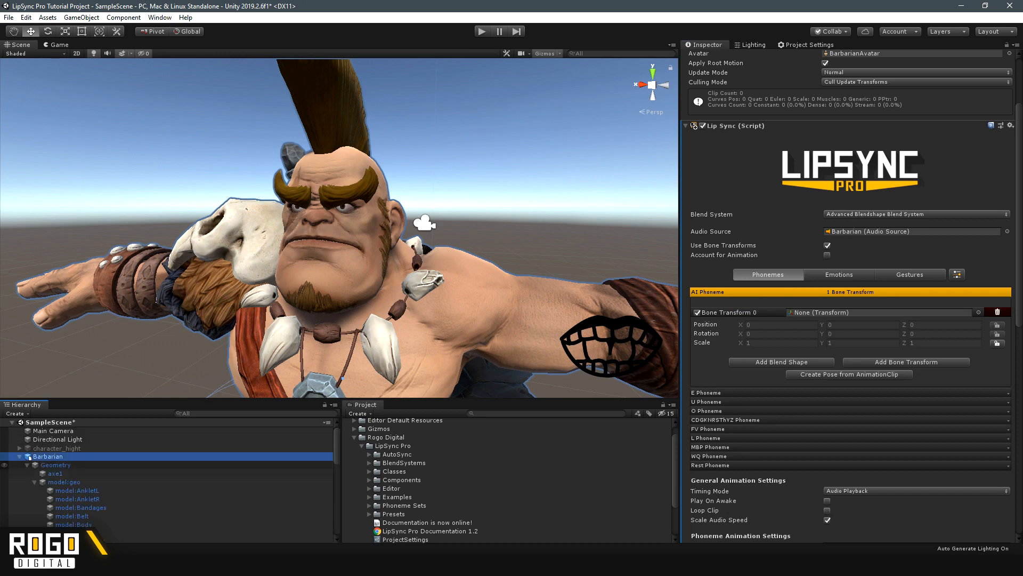
scroll(32, 472, "down", 1)
scroll(160, 469, "down", 10)
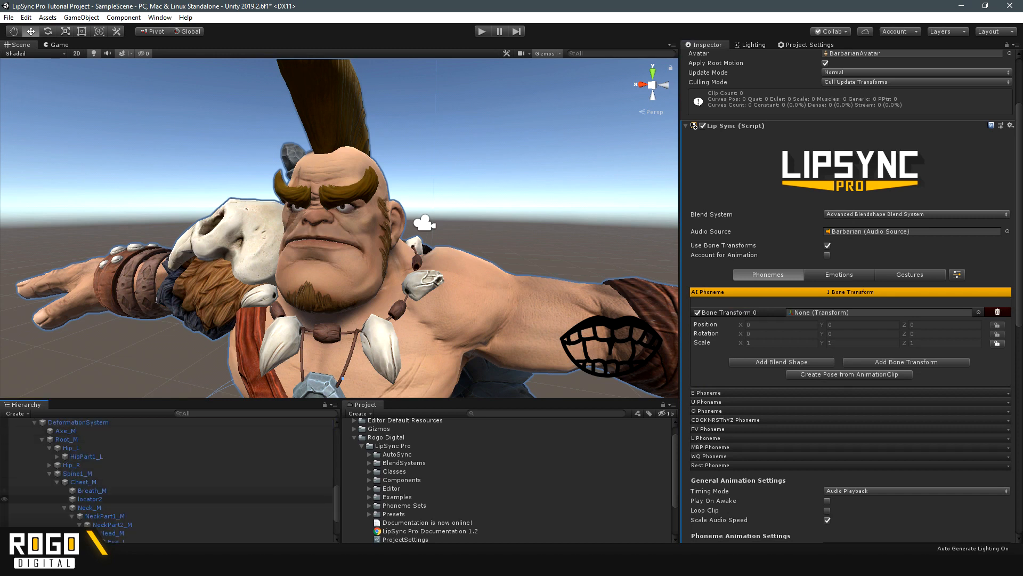
scroll(160, 480, "down", 2)
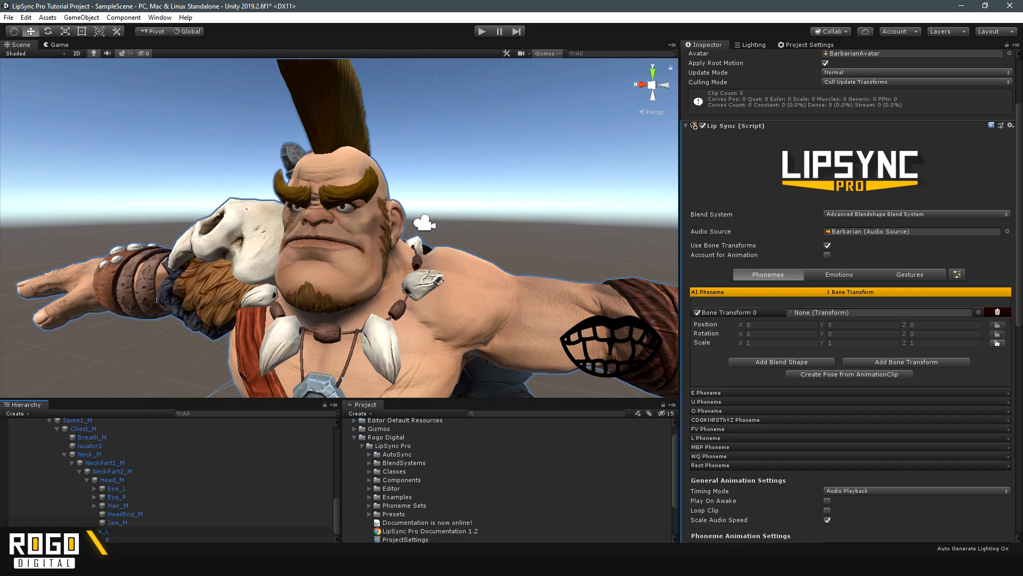
left_click_drag(117, 523, 874, 313)
Step: Pose Jaw_M wide open for the AI phoneme, at about X 0.015, Y 0.095 with an X rotation of about 283.7
right_click_drag(341, 213, 375, 218)
middle_click_drag(341, 266, 378, 210, "alt")
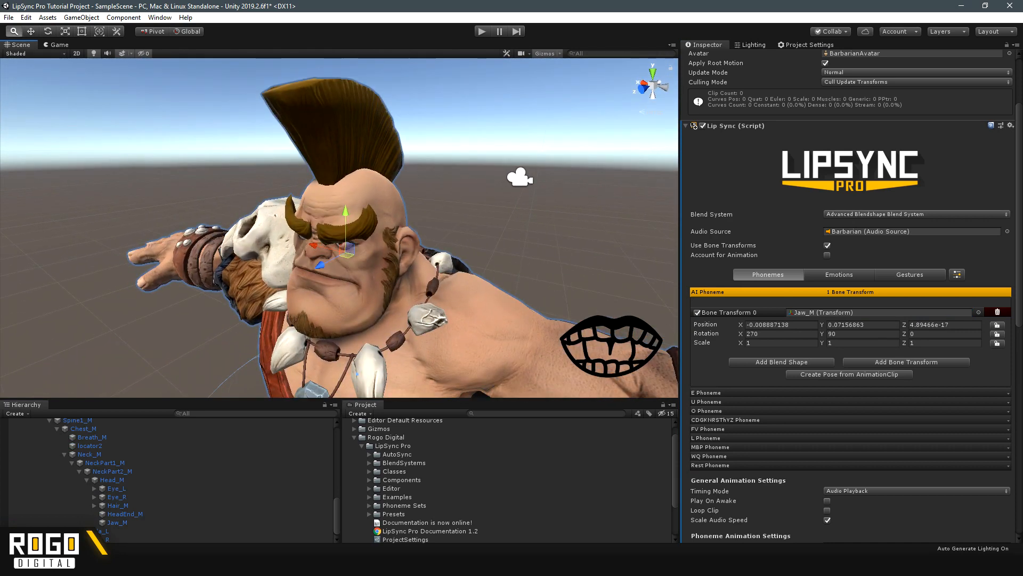
right_click_drag(379, 211, 408, 205, "alt")
right_click_drag(341, 235, 352, 202)
middle_click_drag(352, 229, 344, 200)
right_click_drag(344, 213, 315, 191)
left_click_drag(376, 228, 347, 231)
key("e")
key("w")
left_click_drag(413, 254, 563, 234, "alt")
left_click(851, 292)
left_click(851, 292)
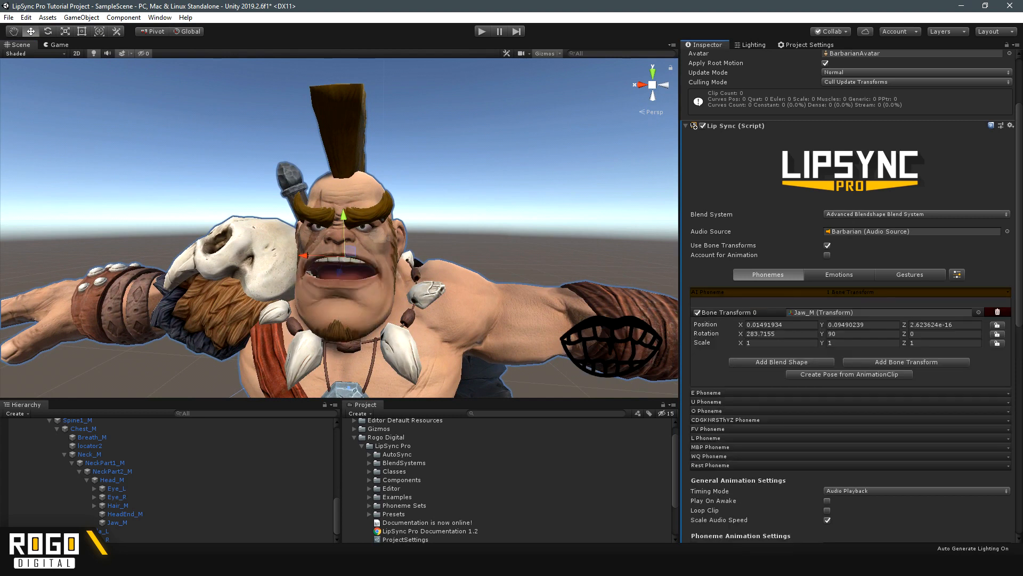
Step: Try adding the asFaceBS.nose_compressor_L blend shape to the AI phoneme, and delete it
left_click(782, 362)
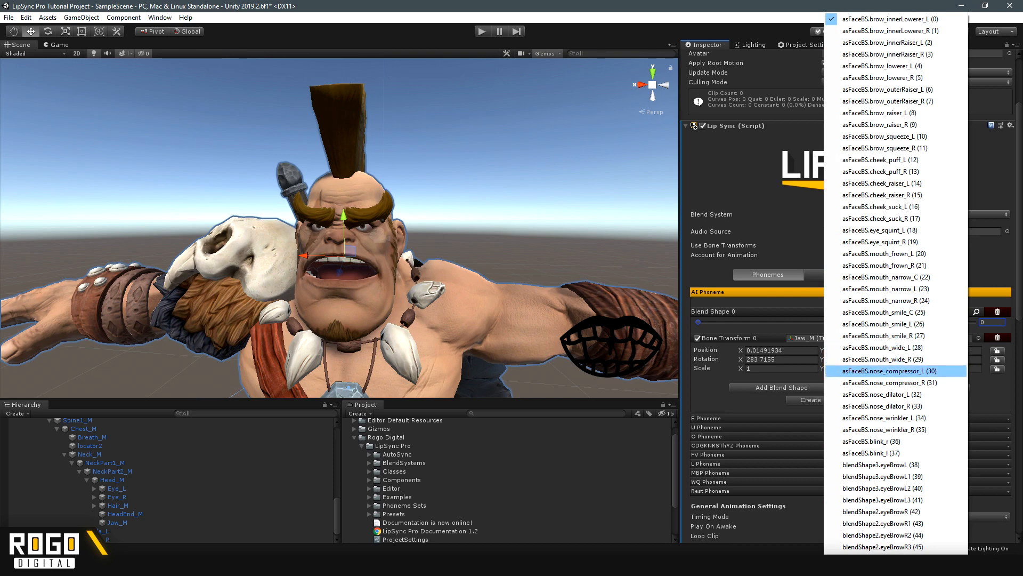
left_click(882, 371)
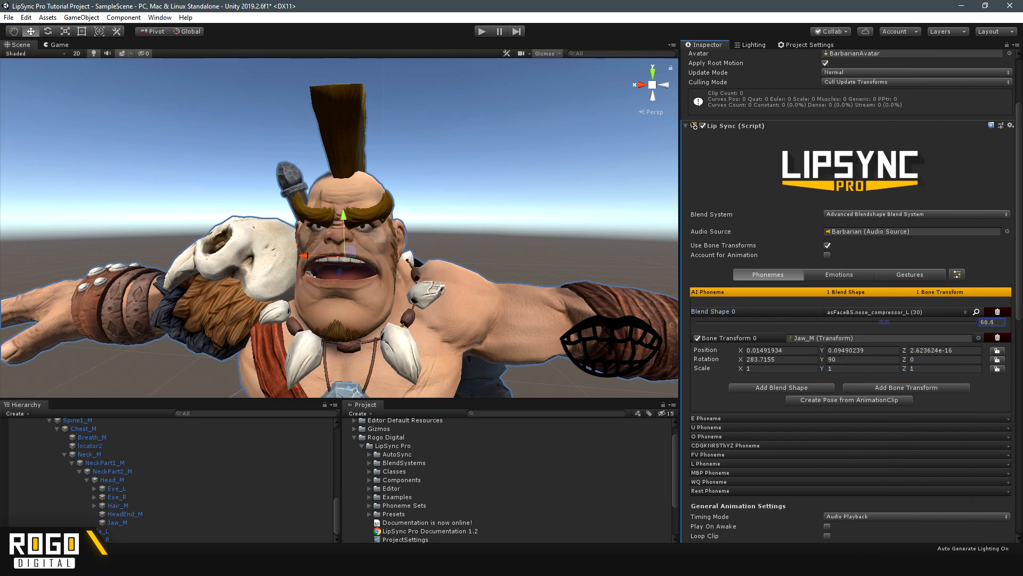
left_click(997, 311)
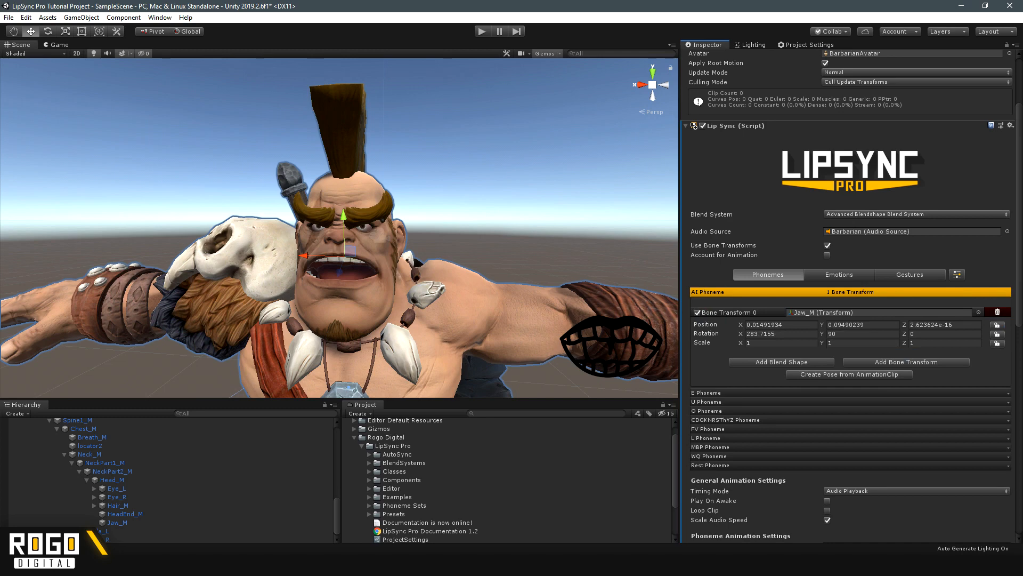
Step: Add a Jaw_M bone transform to the E phoneme and lower the jaw slightly, to about X 0.0077
left_click(850, 292)
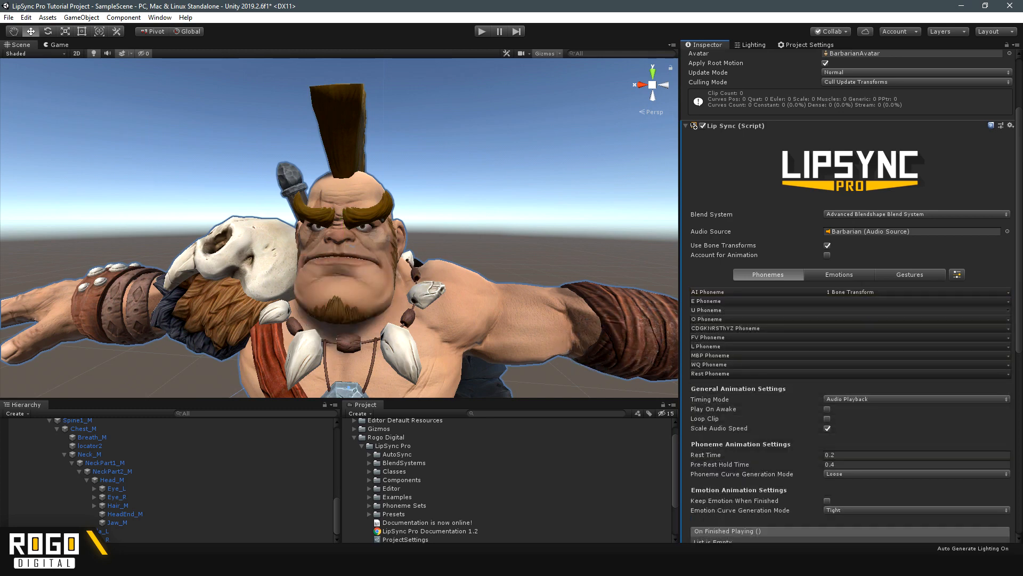
left_click(851, 301)
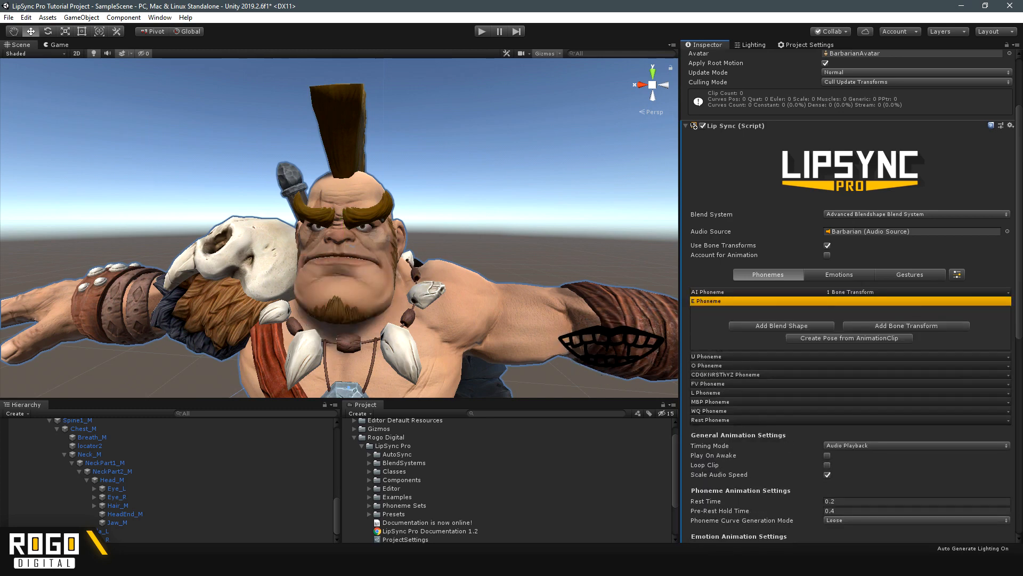
left_click(906, 326)
left_click_drag(405, 240, 346, 239, "alt")
left_click_drag(329, 206, 329, 213)
Step: Add blend shapes asFaceBS.mouth_wide_L at 56.9 and asFaceBS.mouth_wide_R at 59.1 to the E phoneme
left_click(782, 371)
left_click(896, 321)
left_click(895, 419)
left_click_drag(698, 331, 828, 331)
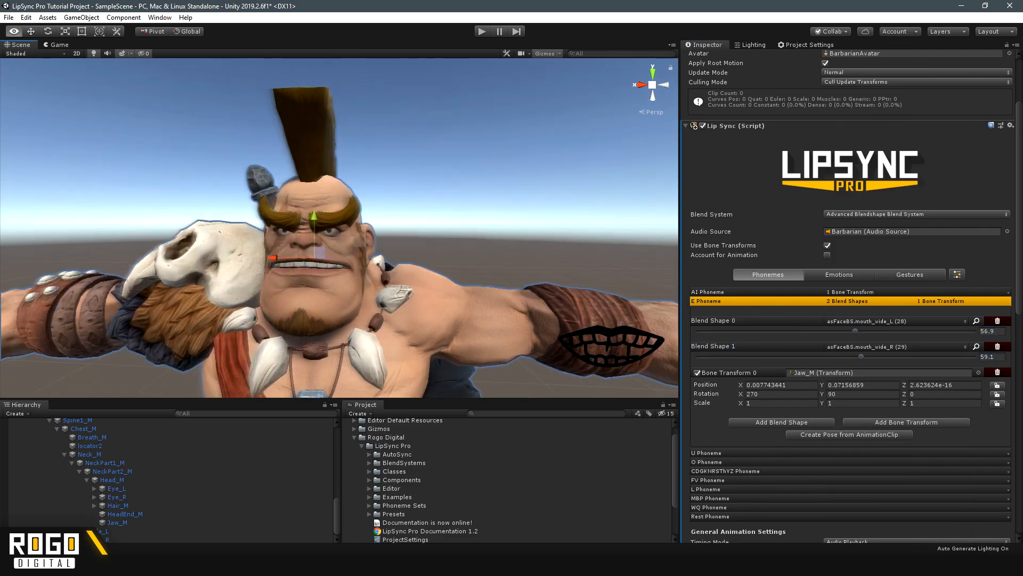
key("e")
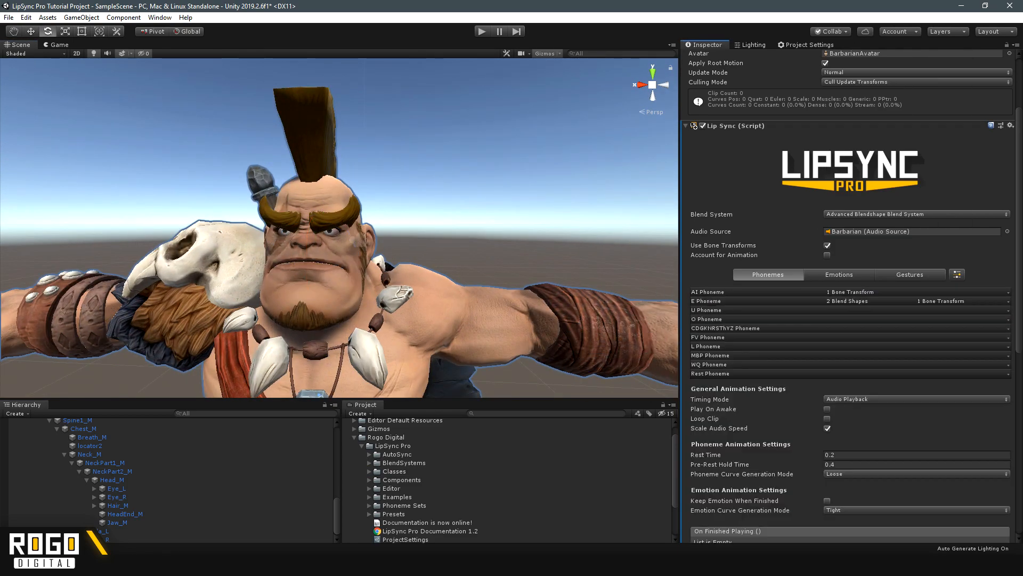
Step: Add the blend shapes asFaceBS.mouth_narrow_L and asFaceBS.mouth_narrow_R to the U phoneme and raise both weights
left_click(900, 326)
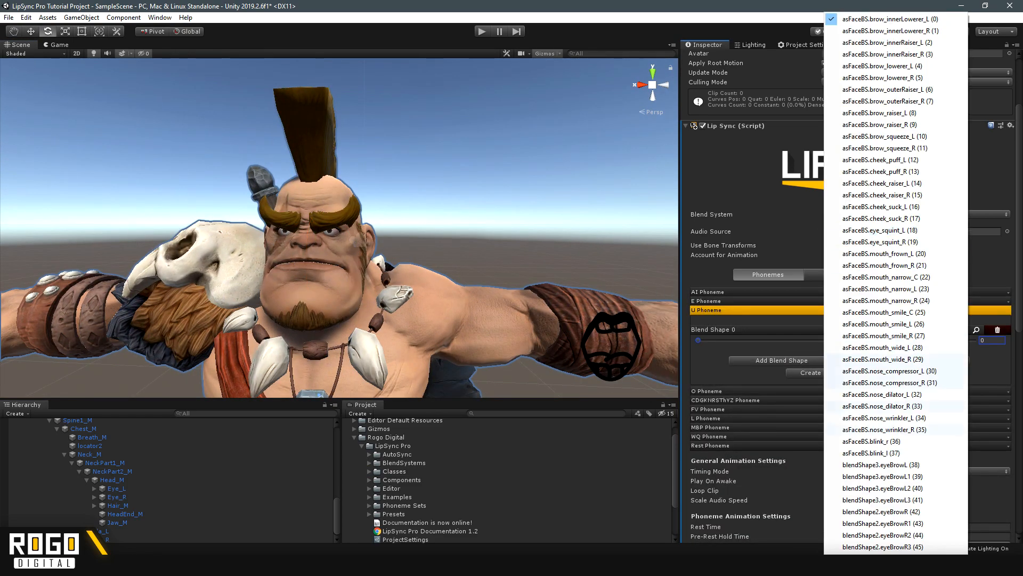
left_click(895, 336)
left_click(781, 360)
left_click(901, 355)
left_click(886, 300)
left_click_drag(697, 366, 786, 365)
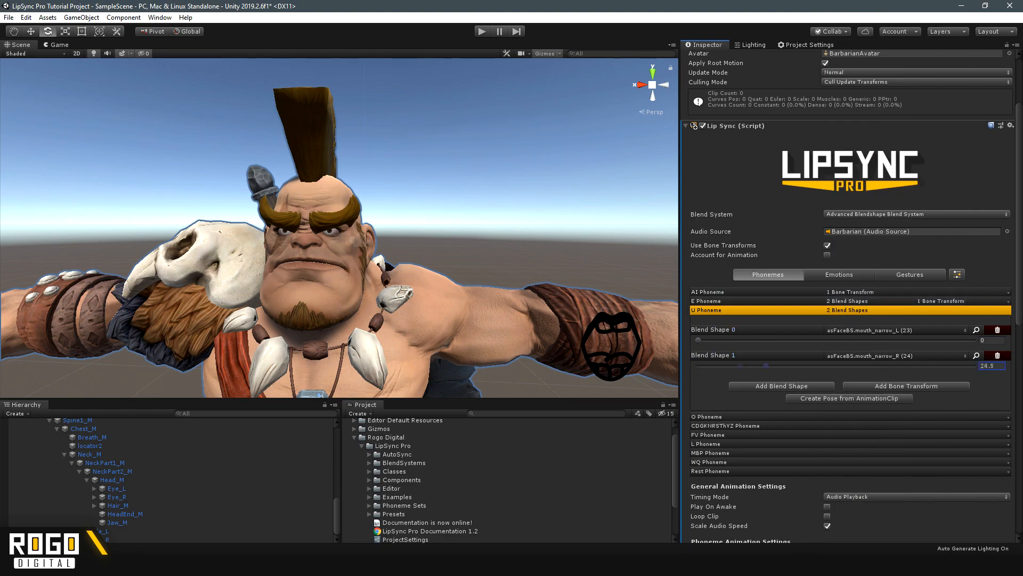
left_click_drag(698, 340, 786, 340)
Step: Try adding asFaceBS.mouth_narrow_C as a third blend shape of the U phoneme, and delete it
left_click(782, 386)
left_click(895, 381)
left_click(886, 277)
left_click(997, 381)
Step: Add a bone transform to the U phoneme and assign Jaw_M to it
left_click(906, 385)
left_click_drag(117, 522, 880, 382)
key("w")
mouse_move(480, 224)
left_mouse_down("alt")
mouse_move(235, 224)
mouse_move(480, 224)
left_mouse_up("alt")
Step: Add a Jaw_M bone transform to the O phoneme and rotate the jaw open
left_click(851, 462)
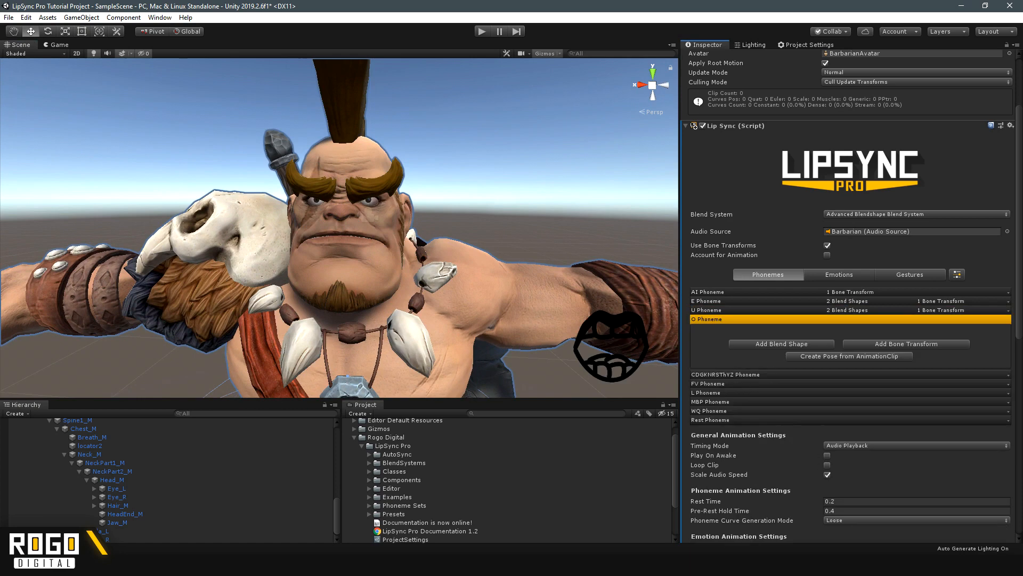
left_click(906, 343)
left_click_drag(117, 523, 879, 340)
key("e")
left_click_drag(344, 229, 343, 251)
Step: Add a weighted blend shape to the O phoneme, trying several mouth shapes and settling on asFaceBS.mouth_narrow_C
left_click(782, 389)
left_click(886, 338)
left_click(884, 254)
left_click_drag(697, 349, 831, 349)
left_click(886, 339)
left_click_drag(831, 349, 862, 349)
left_click(885, 289)
left_click(886, 339)
left_click(886, 278)
Step: Rotate Jaw_M further open for the O phoneme and collapse the phoneme
left_click_drag(343, 229, 343, 262)
left_click_drag(447, 224, 400, 224, "alt")
key("w")
left_click(851, 319)
Step: Add the blend shapes asFaceBS.mouth_wide_L and asFaceBS.mouth_wide_R to the CDGKNRSThYZ phoneme
left_click(851, 328)
left_click(782, 352)
left_click(886, 347)
left_click(886, 348)
left_click_drag(697, 358, 781, 367)
left_click(781, 379)
left_click(885, 373)
left_click(886, 359)
left_click(851, 328)
Step: Add the blend shape asFaceBS.mouth_narrow_C to the FV phoneme with a weight of 30.1
left_click(850, 337)
left_click(782, 362)
left_click(886, 357)
left_click(885, 277)
Step: Add a Jaw_M bone transform to the FV phoneme, then rotate and shift the jaw into its pose
left_click(907, 387)
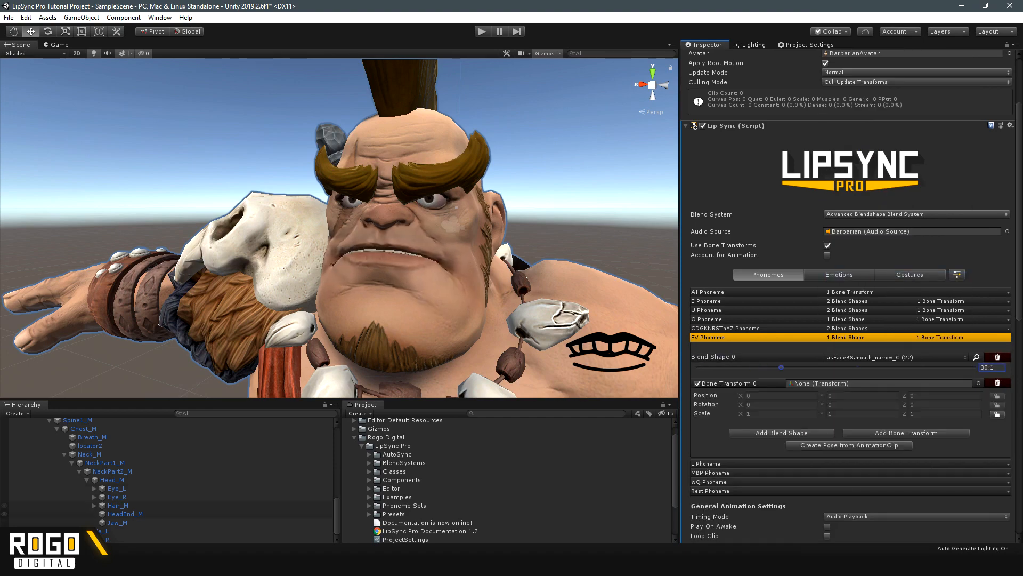
left_click_drag(117, 522, 874, 383)
key("e")
left_click_drag(427, 235, 427, 262)
left_click_drag(447, 224, 351, 234, "alt")
left_click_drag(330, 224, 437, 256, "alt")
left_click_drag(418, 213, 417, 211)
left_click_drag(319, 224, 415, 230, "alt")
left_click(850, 338)
Step: Try adding a blend shape to the L phoneme, and delete it
left_click(851, 346)
left_click(781, 371)
left_click(886, 366)
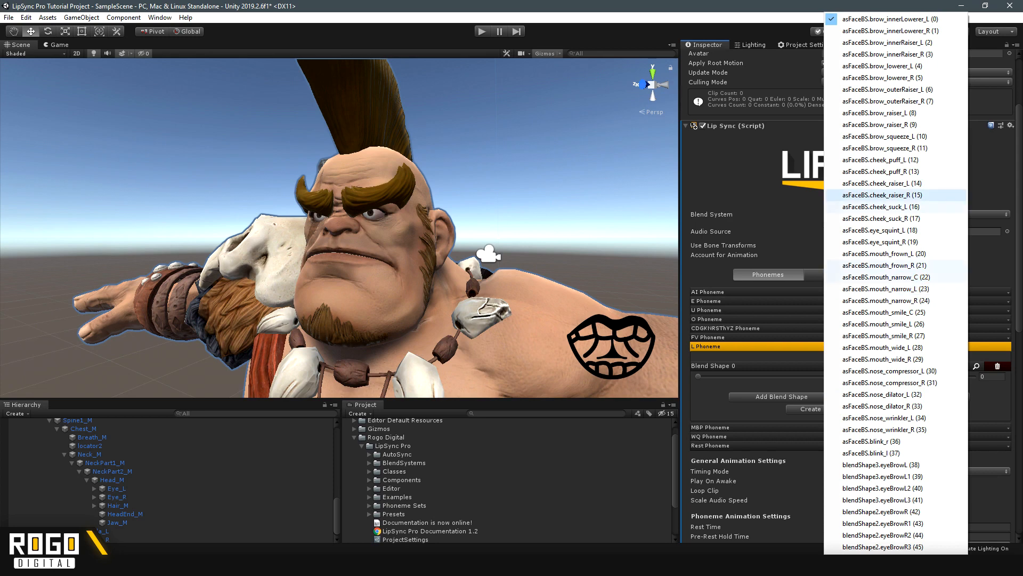
left_click(997, 366)
Step: Add a Jaw_M bone transform to the L phoneme and pose it at about X -0.014, Y 0.079 with X rotation about 276.7
left_click(906, 371)
left_click_drag(346, 251, 347, 269)
key("w")
left_click_drag(415, 229, 330, 227, "alt")
left_click_drag(364, 279, 356, 280)
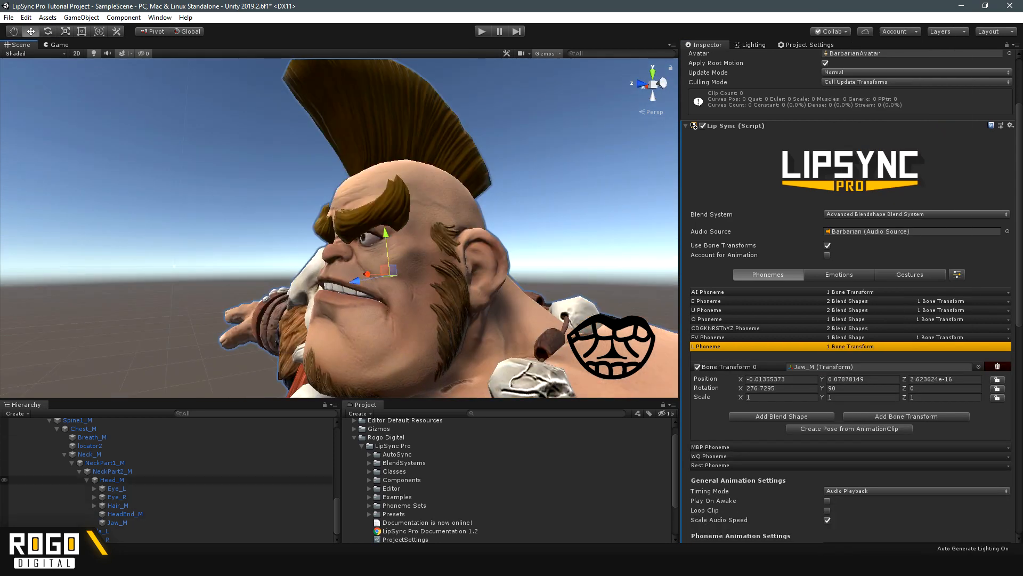
Step: Examine the bones under Head_M, including the contents of Hair_M and the Eye_R bone
scroll(80, 476, "up", 2)
left_click(80, 480)
right_click_drag(347, 245, 384, 254)
scroll(80, 478, "down", 3)
scroll(80, 479, "down", 1)
left_click(117, 522)
left_click(94, 505)
left_click(114, 497)
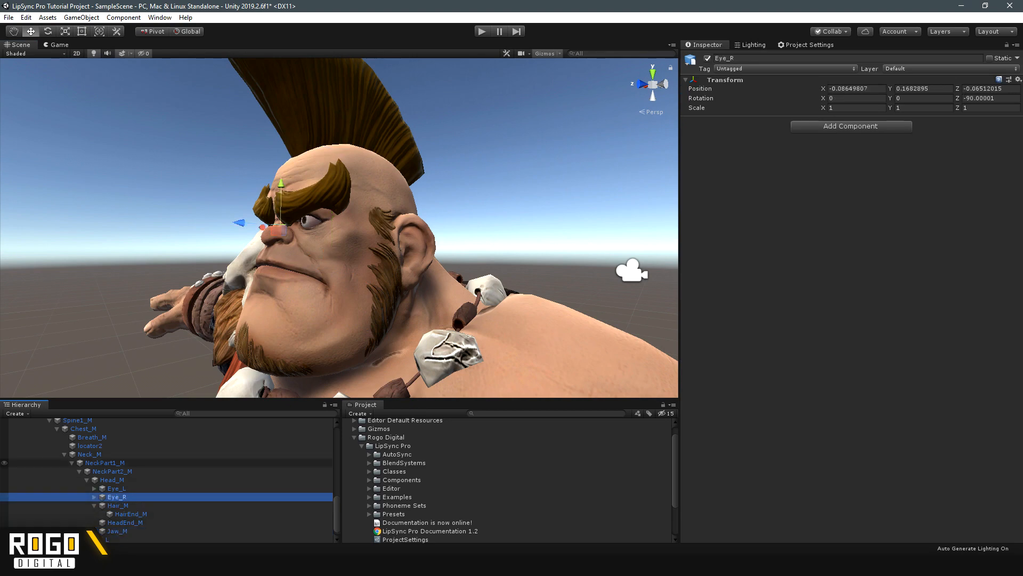
Step: Give the Barbarian's MBP phoneme asFaceBS.mouth_wide_L at 15.3, asFaceBS.mouth_wide_R at 17 and a Jaw_M bone transform
scroll(80, 479, "up", 5)
left_click(48, 435)
left_click(746, 451)
left_click(901, 470)
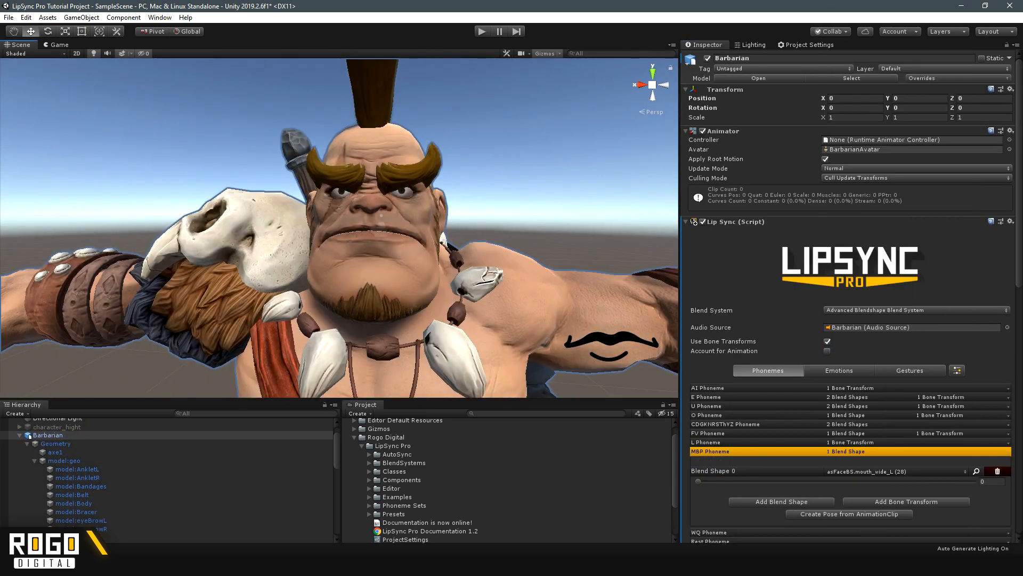
left_click(900, 496)
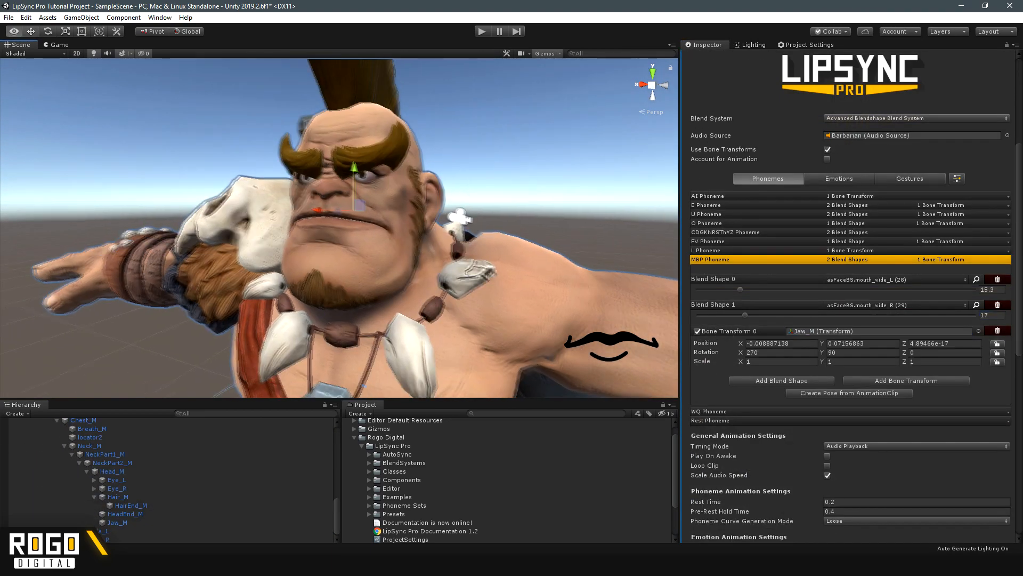
key("e")
Step: Give the WQ phoneme asFaceBS.mouth_narrow_C, asFaceBS.cheek_suck_L and asFaceBS.cheek_suck_R at 31.1 each, and a Jaw_M bone transform
left_click(709, 411)
left_click(895, 288)
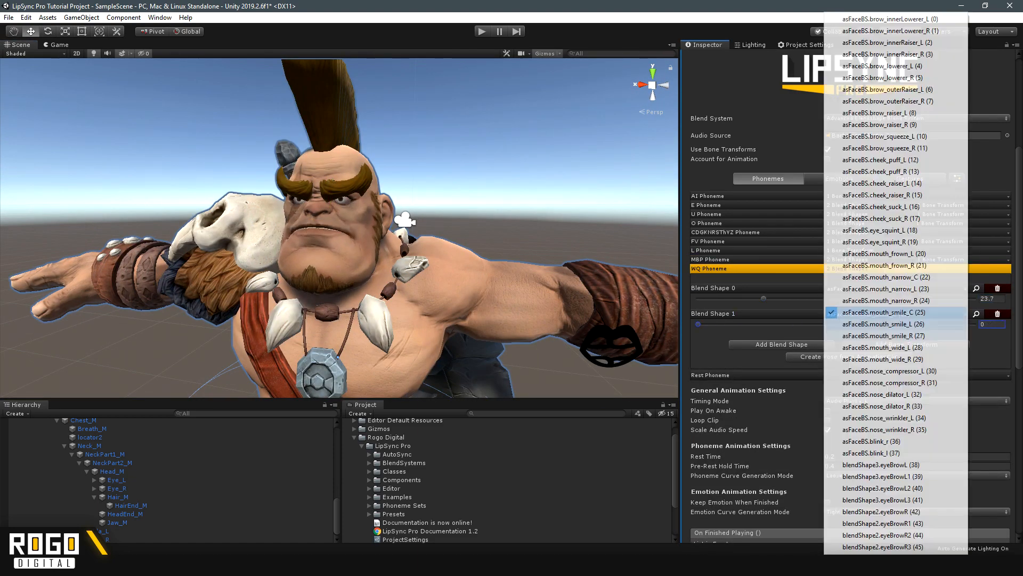
left_click(884, 406)
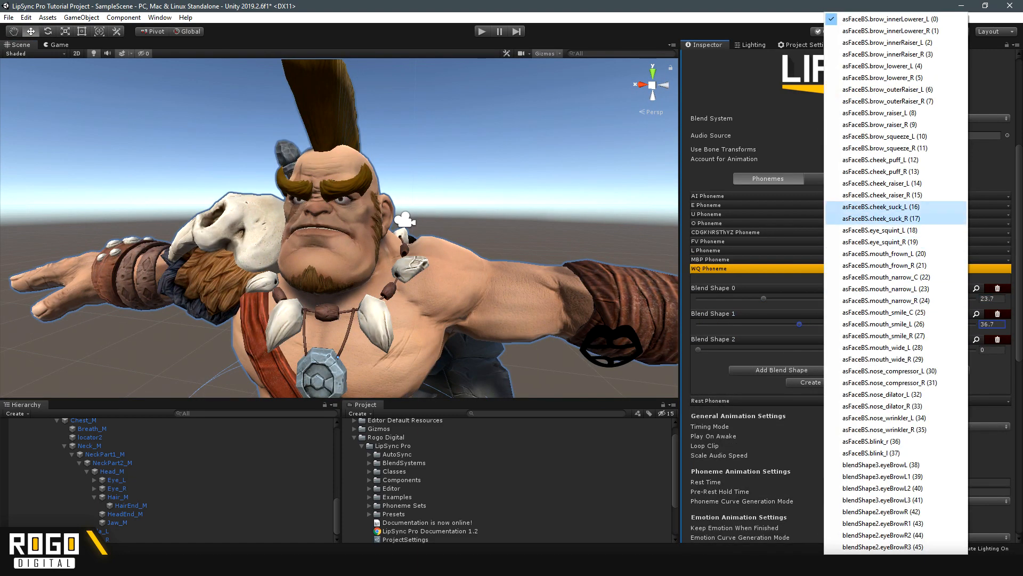
left_click(895, 217)
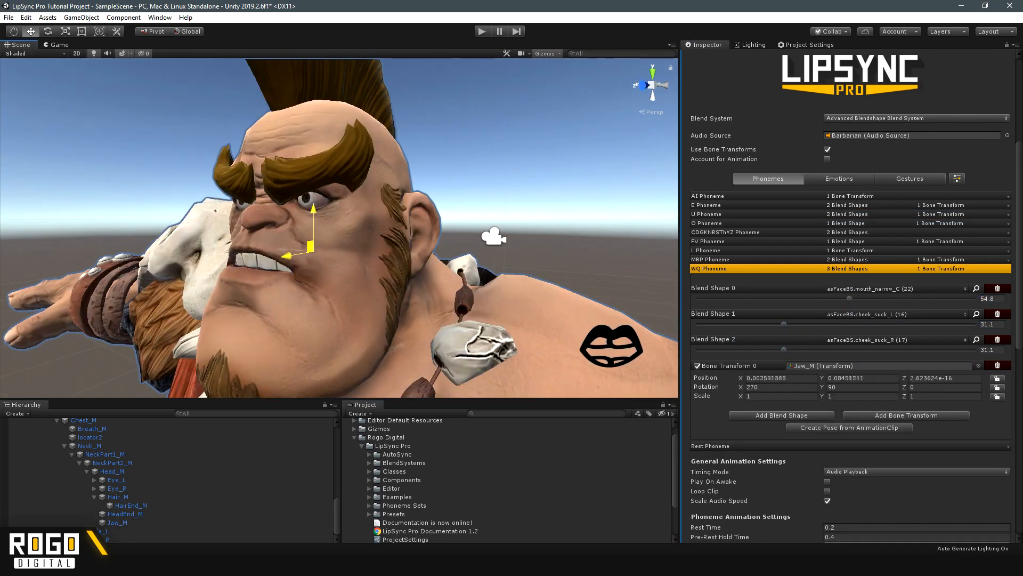
Step: Rotate the WQ phoneme's jaw to about X 274.5, set mouth_narrow_C to 40, and add mouth_smile_C at 17.2, mouth_narrow_L at 39.8 and mouth_narrow_R at 38.4
key("e")
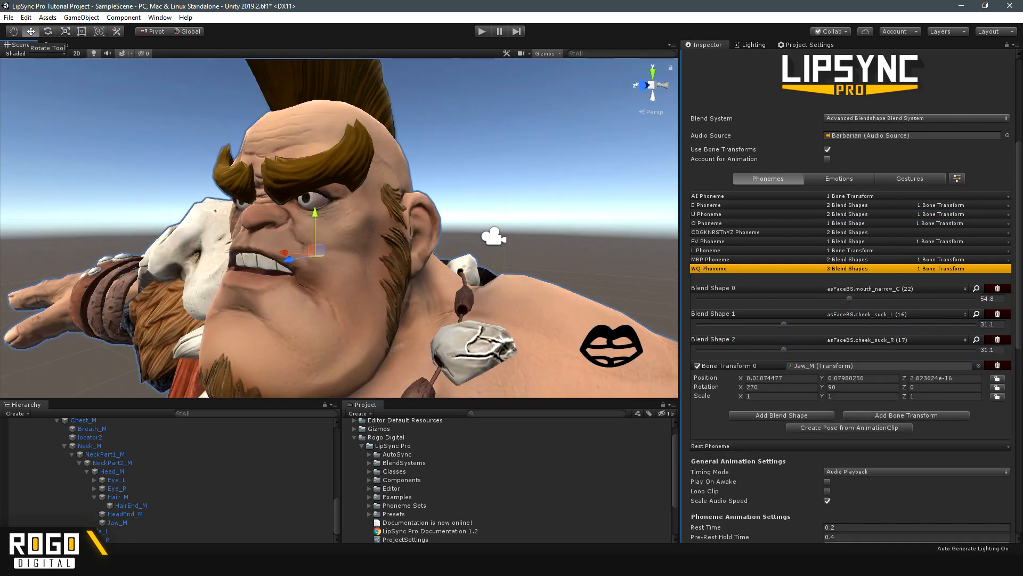
left_click(895, 366)
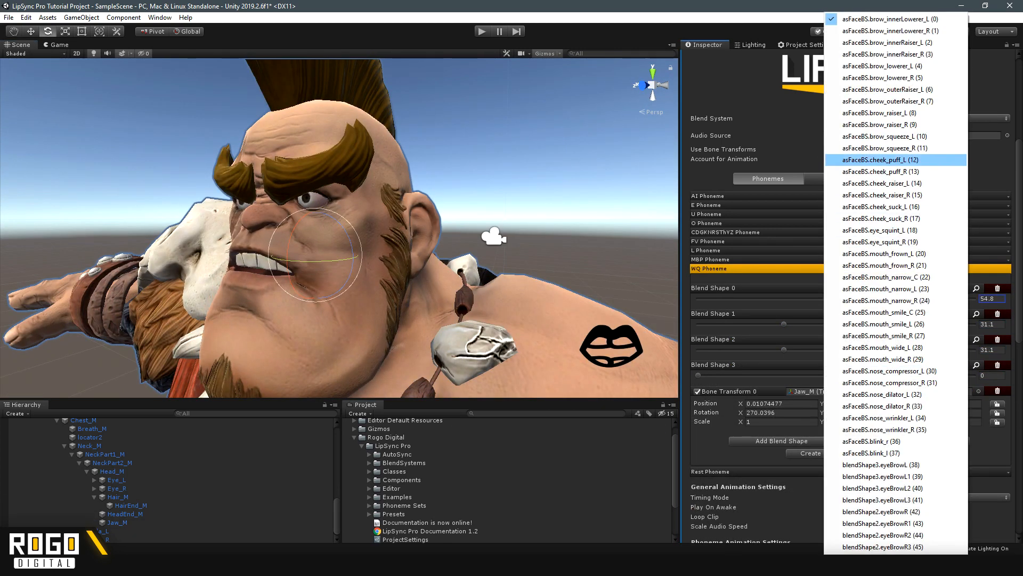
left_click(896, 253)
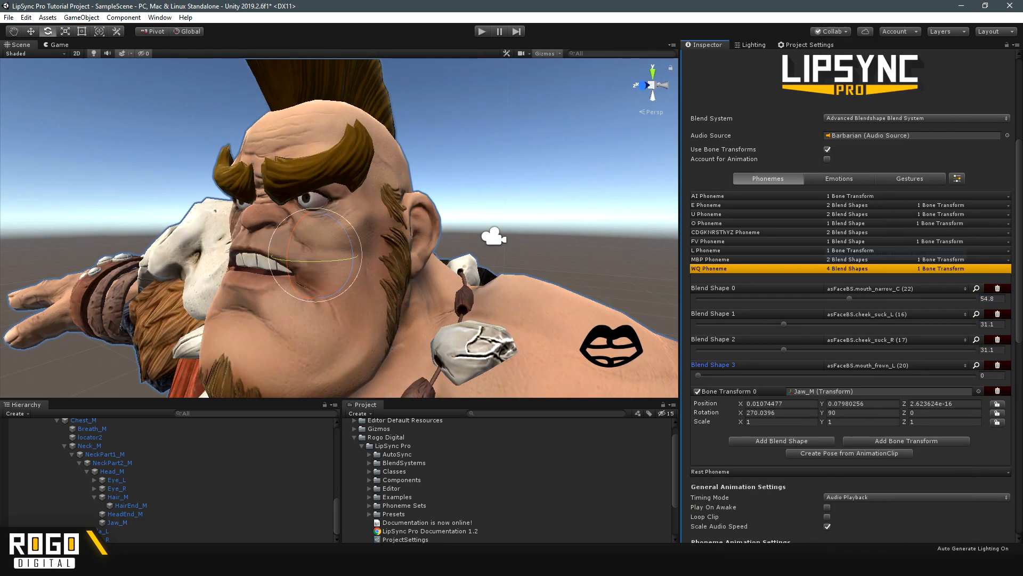
left_click(896, 365)
left_click(895, 368)
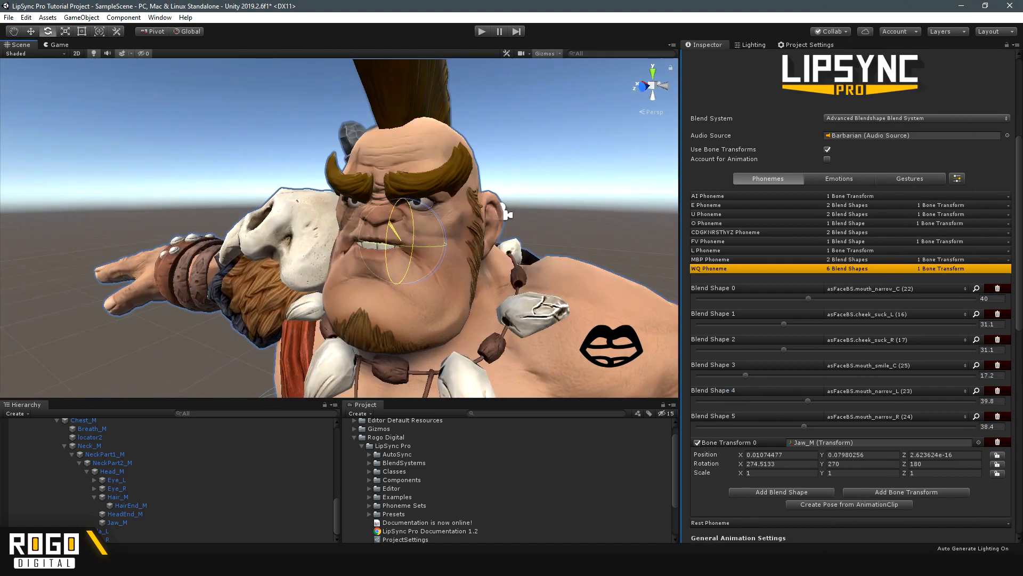
left_click(714, 268)
Step: Give the Happy emotion asFaceBS.mouth_smile_C at 65.8 and a Jaw_M bone transform with X rotation about 280.2
left_click(838, 179)
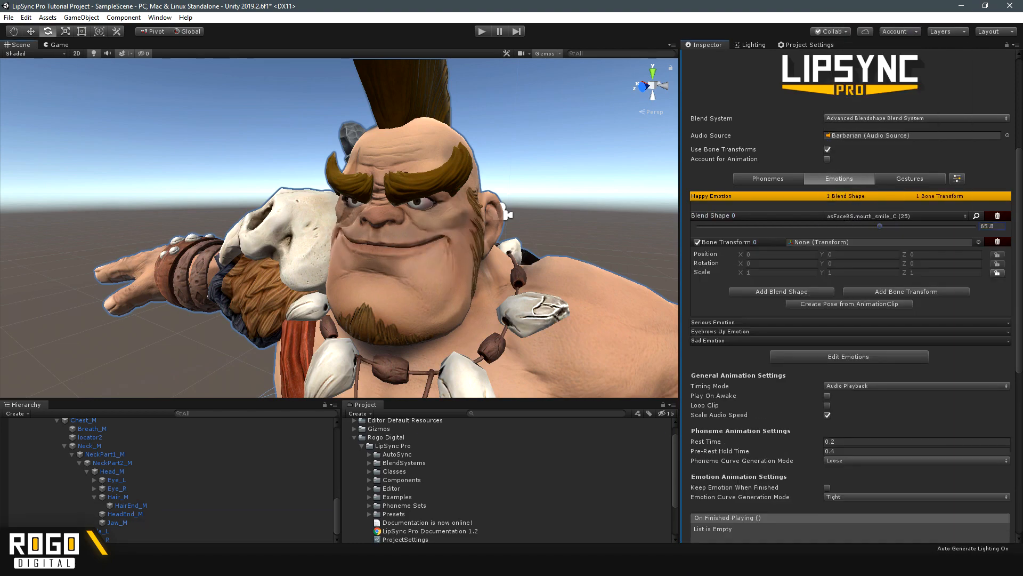
left_click_drag(117, 522, 880, 242)
left_click_drag(392, 207, 390, 215)
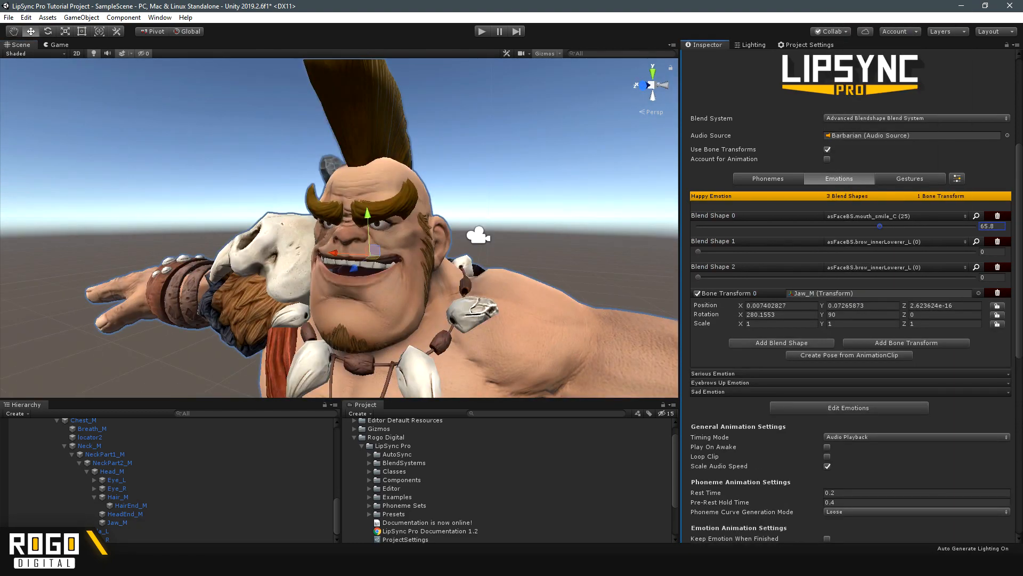
Step: Assign asFaceBS.brow_raiser_L to the Happy emotion's second blend shape and try blendShape3.eyeBrowL as the third
left_click(895, 317)
left_click(879, 113)
left_click(895, 267)
left_click(882, 465)
left_click_drag(698, 277, 903, 277)
Step: Try blendShape3.eyeBrowL1 and blendShape3.eyeBrowL2 as the Happy emotion's third blend shape, and reset its weight to 0
left_click(895, 266)
left_click(882, 476)
left_click(895, 242)
key("Escape")
left_click(896, 267)
left_click(882, 488)
left_click(992, 277)
type("0")
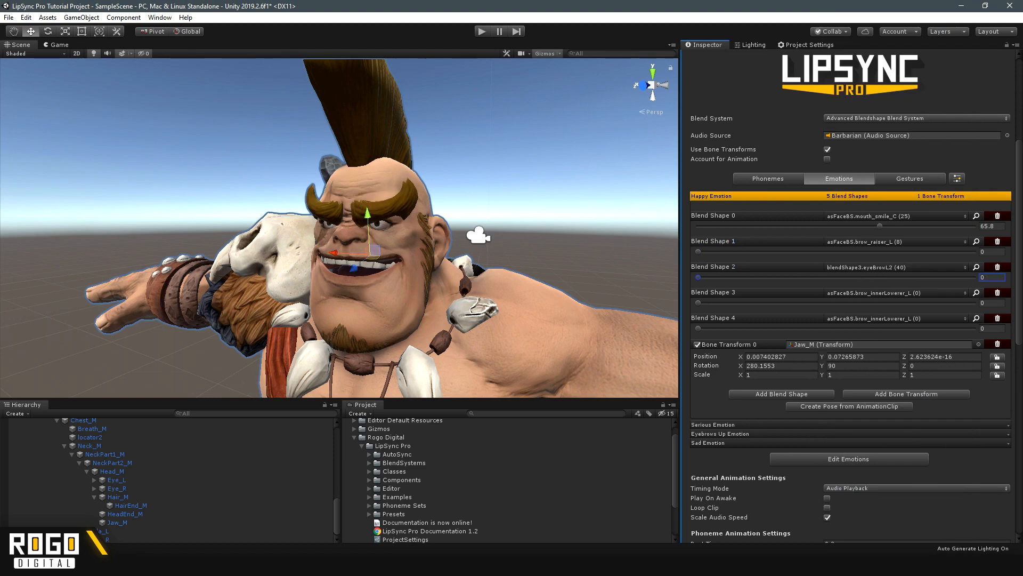
left_click(895, 267)
left_click(882, 476)
Step: Set the Happy emotion's third blend shape to blendShape3.eyeBrowL at 74.1, with asFaceBS.brow_raiser_L at 74.9 and mouth_smile_C at 54.8
left_click(895, 267)
left_click(882, 465)
left_click_drag(698, 277, 892, 277)
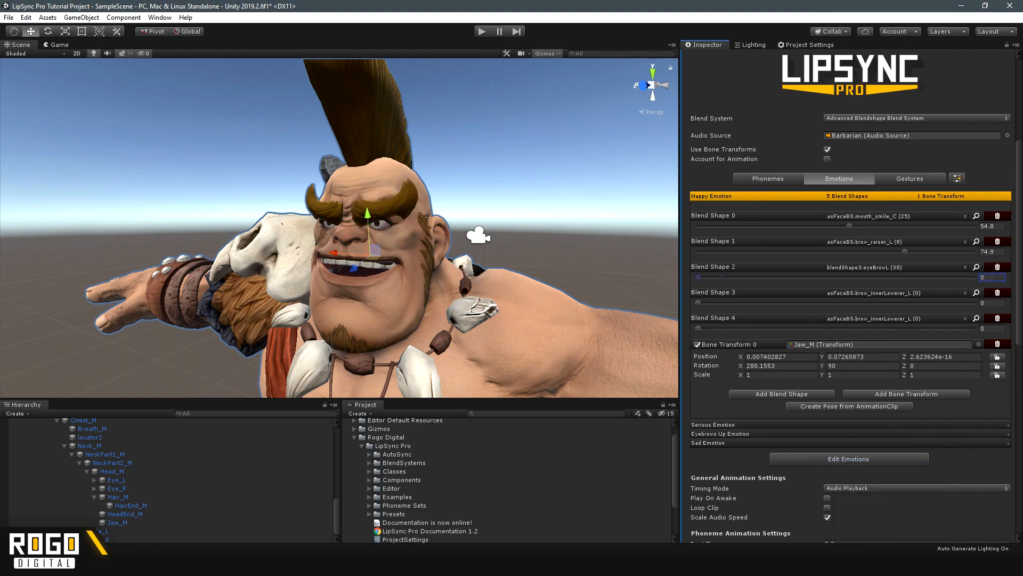
Step: Assign asFaceBS.brow_raiser_R and blendShape2.eyeBrowR to the Happy emotion's fourth and fifth blend shapes and raise the right brow to match the left
left_click(895, 292)
left_click(882, 124)
left_click(895, 318)
left_click(882, 511)
left_click_drag(698, 302, 717, 303)
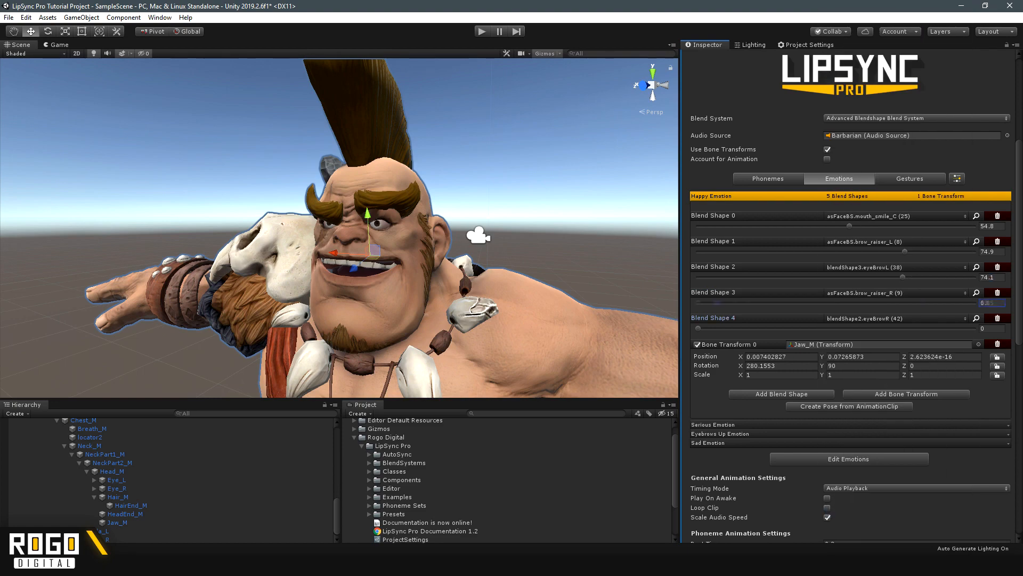
left_click_drag(907, 302, 904, 303)
Step: Add asFaceBS.eye_squint_L and asFaceBS.eye_squint_R blend shapes to the Happy emotion at a low weight
left_click(782, 394)
left_click(895, 343)
left_click(882, 230)
left_click(782, 420)
left_click(895, 369)
left_click(882, 242)
left_click_drag(698, 354, 778, 354)
Step: Give the Serious emotion asFaceBS.brow_innerLowerer_L at 83.4 and asFaceBS.brow_innerLowerer_R at 84
left_click(847, 476)
left_click(782, 230)
left_click(896, 225)
left_click(882, 19)
left_click_drag(698, 235, 929, 235)
left_click(781, 256)
left_click_drag(698, 260, 930, 261)
Step: Add blendShape3.eyeBrowL1 at 75.5 and blendShape2.eyeBrowR1 at 77 to the Serious emotion
left_click(782, 281)
left_click(782, 306)
left_click(895, 276)
left_click(882, 476)
left_click_drag(698, 286, 930, 286)
left_click(895, 302)
left_click(882, 523)
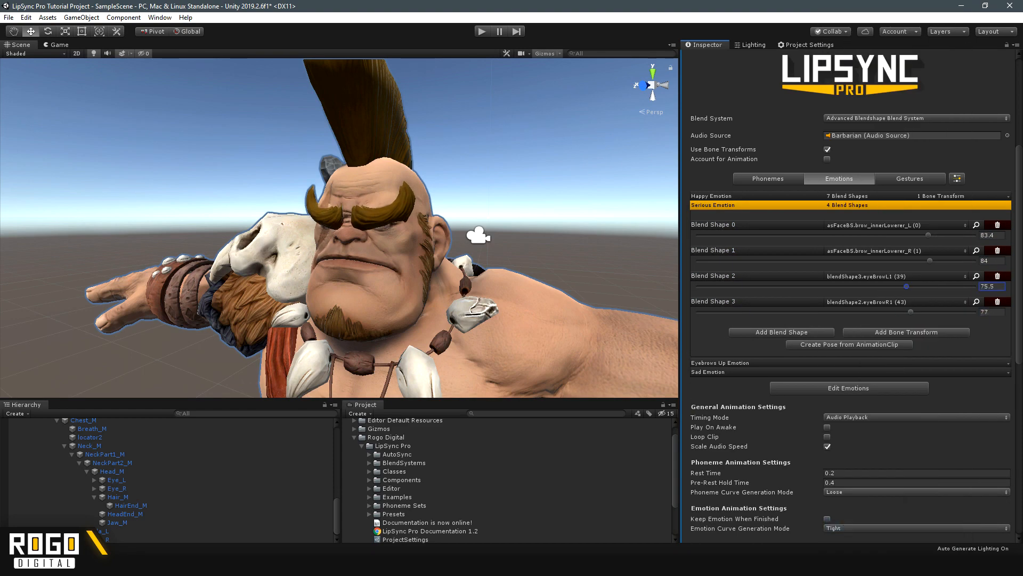
Step: Add asFaceBS.mouth_wide_L, asFaceBS.mouth_wide_R and one more facial blend shape to the Serious emotion
left_click(782, 332)
left_click(895, 327)
left_click(882, 348)
left_click_drag(698, 337, 856, 338)
left_click(782, 357)
left_click(895, 353)
left_click(882, 359)
left_click_drag(698, 363, 838, 363)
left_click(782, 383)
left_click(895, 378)
left_click(882, 377)
left_click(848, 205)
Step: Give the Eyebrows Up emotion brow_raiser_L, brow_raiser_R, blendShape3.eyeBrowL and blendShape2.eyeBrowR, each at about 62
left_click(847, 214)
left_click(782, 238)
left_click(782, 265)
left_click(896, 234)
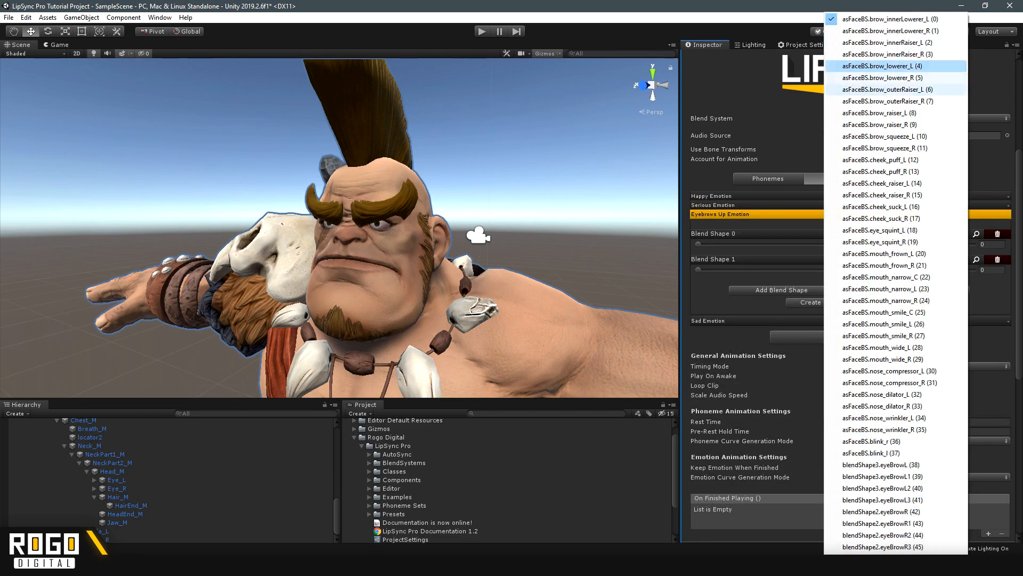
left_click(882, 113)
left_click(782, 289)
left_click(782, 316)
left_click_drag(698, 295, 869, 295)
left_click_drag(698, 321, 868, 321)
left_click(847, 215)
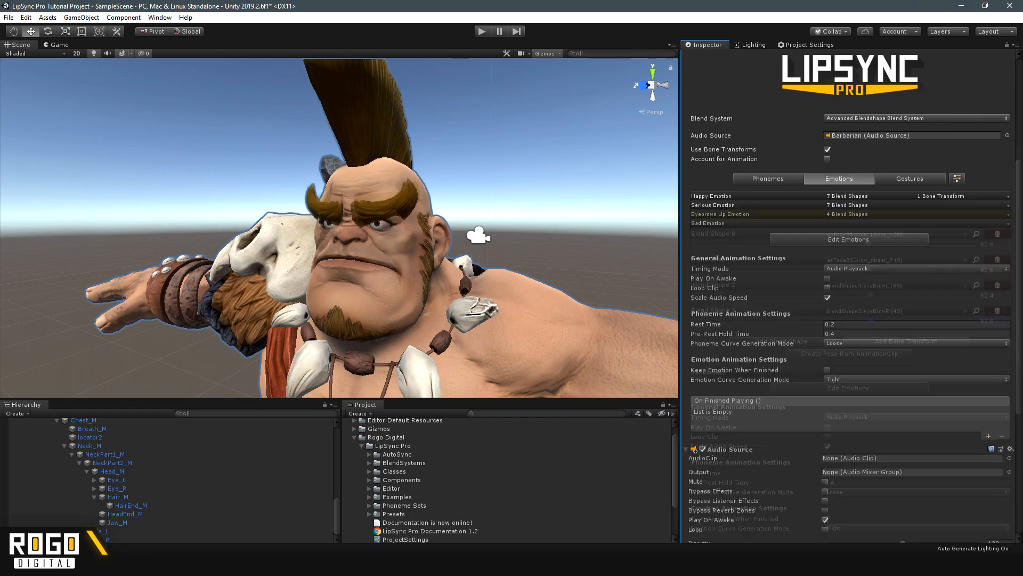
Step: Add four blend shapes to the Sad emotion, assigning asFaceBS.brow_lowerer_L and asFaceBS.brow_lowerer_R to the first two
left_click(848, 223)
left_click(782, 247)
left_click(895, 243)
left_click(882, 66)
left_click(782, 273)
left_click(782, 299)
left_click(781, 324)
left_click(895, 269)
left_click(882, 78)
Step: Set the Sad emotion's third and fourth blend shapes to blendShape3.eyeBrowL2 at about 71.2 and blendShape2.eyeBrowR2 at about 71.4
left_click(895, 295)
left_click(895, 294)
left_click(882, 488)
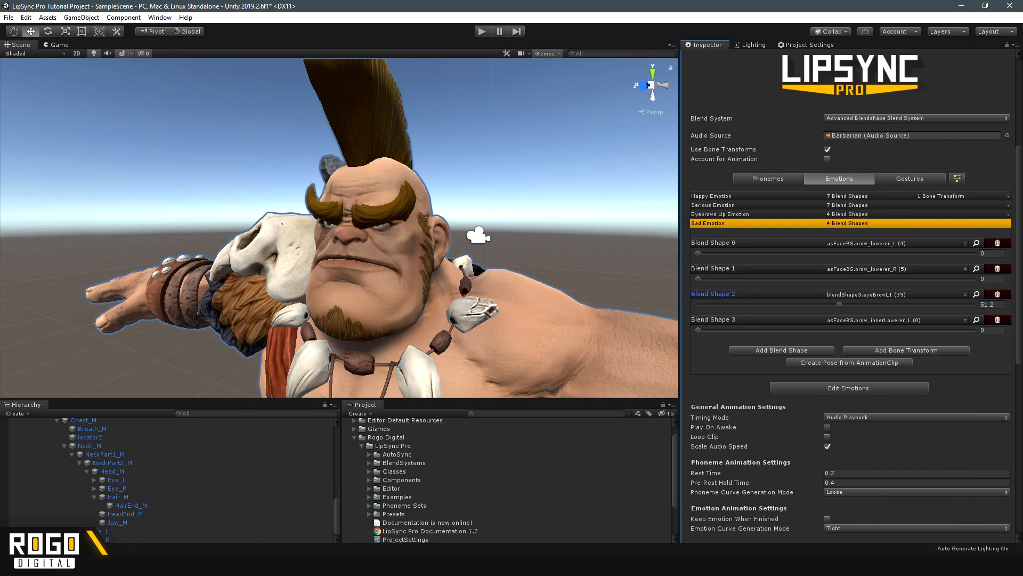
left_click(896, 294)
left_click(882, 488)
left_click(896, 320)
left_click(881, 535)
left_click_drag(698, 330, 857, 329)
left_click_drag(839, 304, 856, 304)
Step: Change the Sad emotion's first two blend shapes to asFaceBS.brow_innerRaiser_L at 49.8 and asFaceBS.brow_innerRaiser_R at 48.6
left_click(895, 243)
left_click(882, 43)
left_click(895, 268)
left_click(882, 54)
Step: Add asFaceBS.mouth_frown_L and asFaceBS.mouth_frown_R to the Sad emotion at matching weights, and close its pose
left_click(781, 350)
left_click(895, 346)
left_click(882, 136)
left_click(895, 346)
left_click(882, 253)
left_click_drag(698, 355, 859, 355)
left_click(782, 376)
left_click(895, 371)
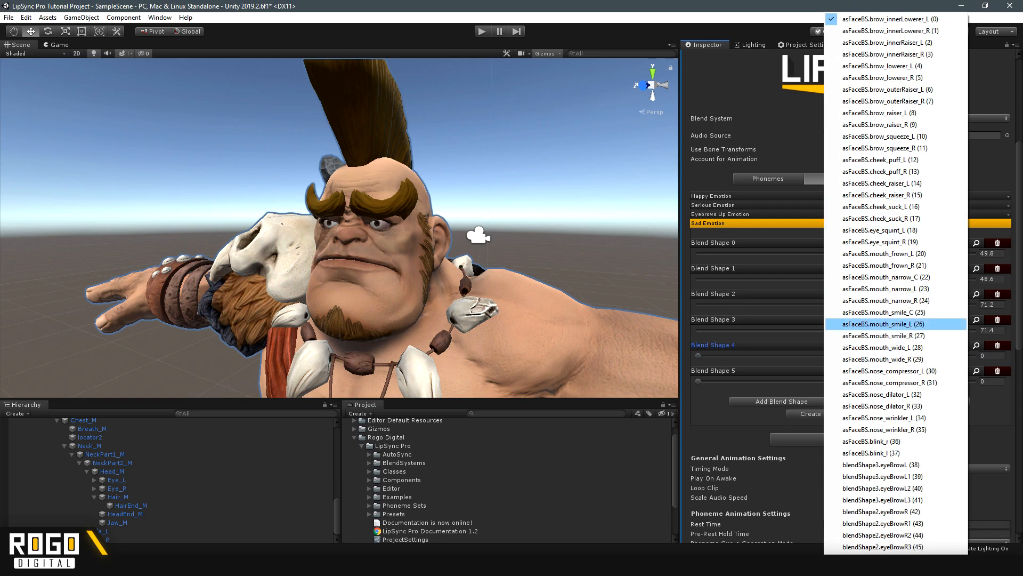
left_click(882, 265)
left_click_drag(698, 381, 857, 381)
left_click(851, 223)
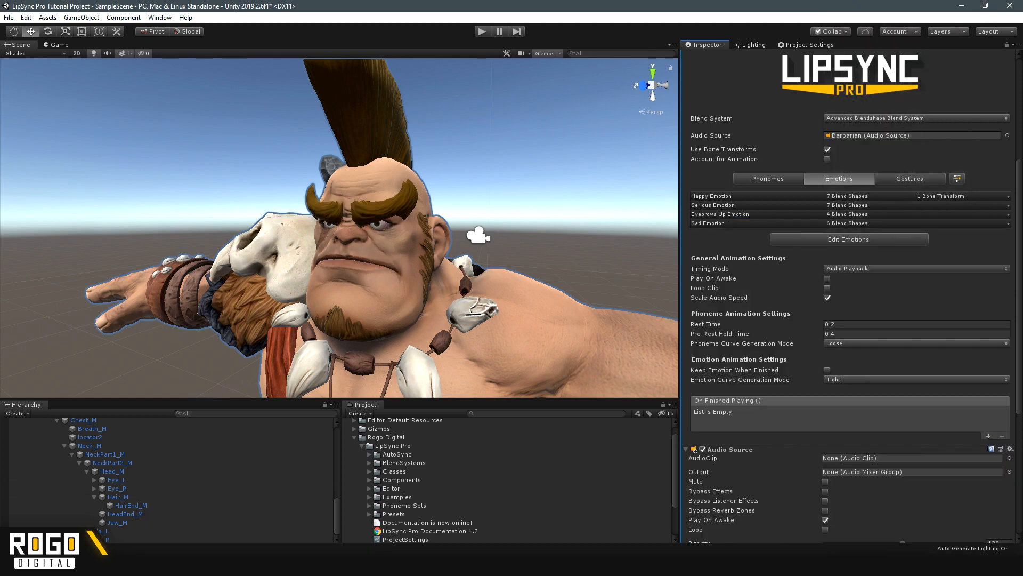
scroll(847, 298, "up", 4)
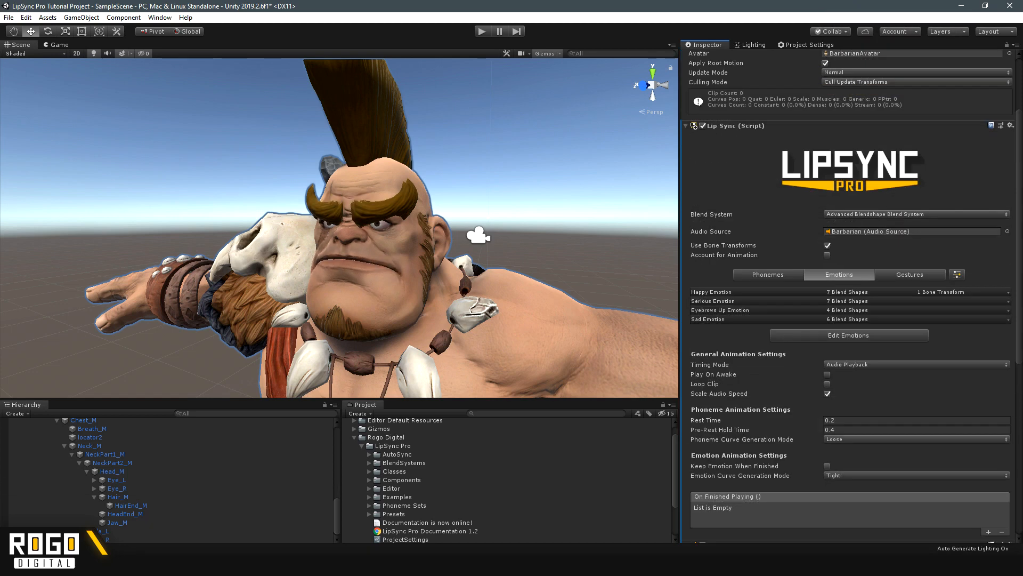